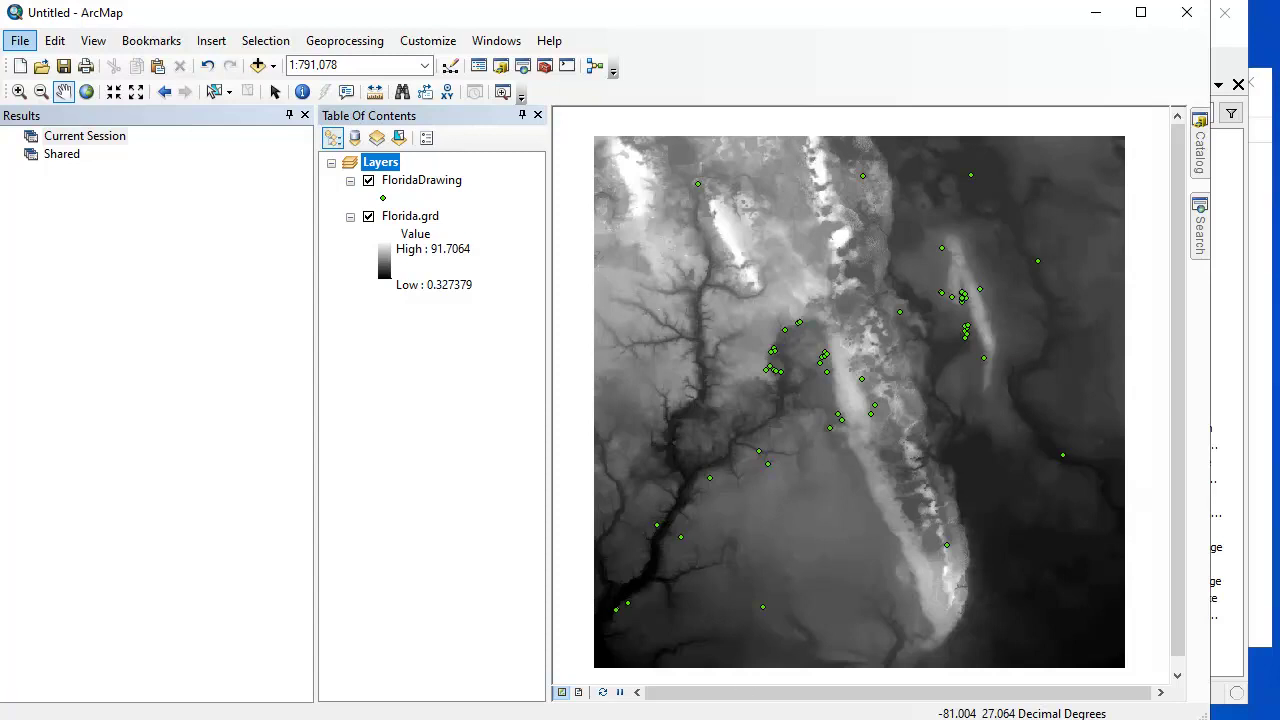
# Look through the Distance tools of the Spatial Analyst toolbox in the ArcMap catalog
pyautogui.click(1200, 150)
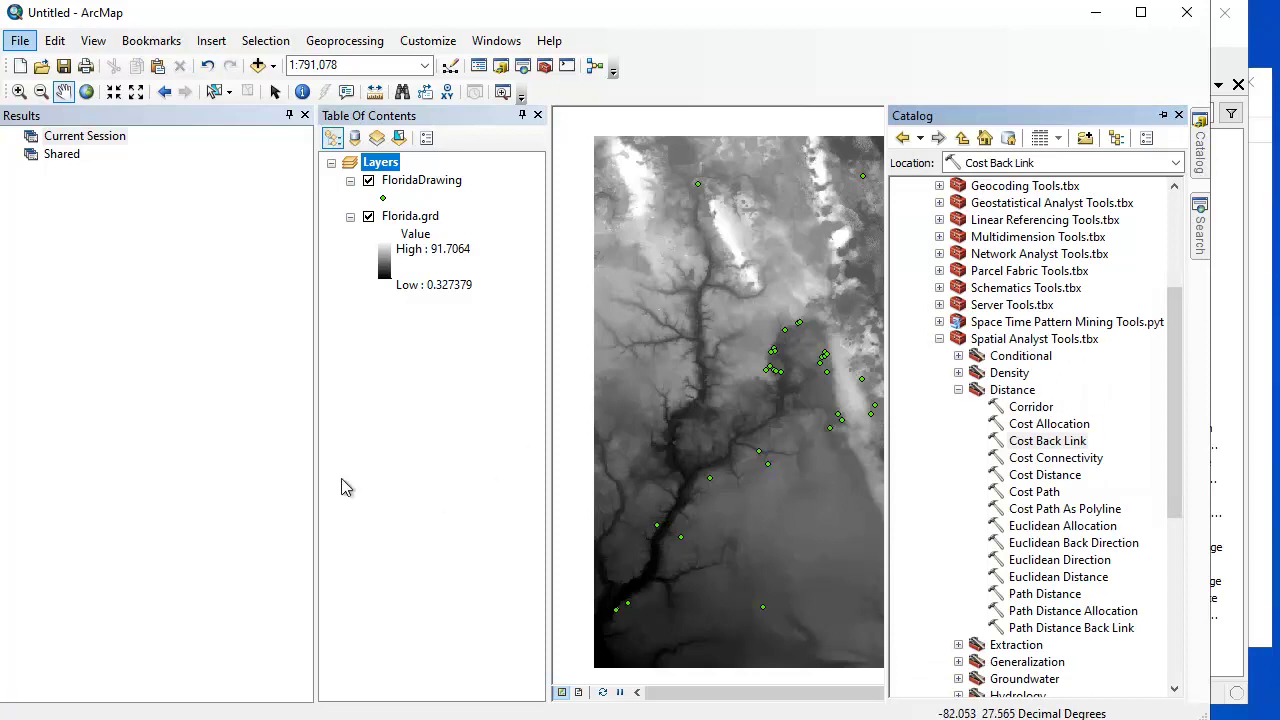
pyautogui.click(160, 468)
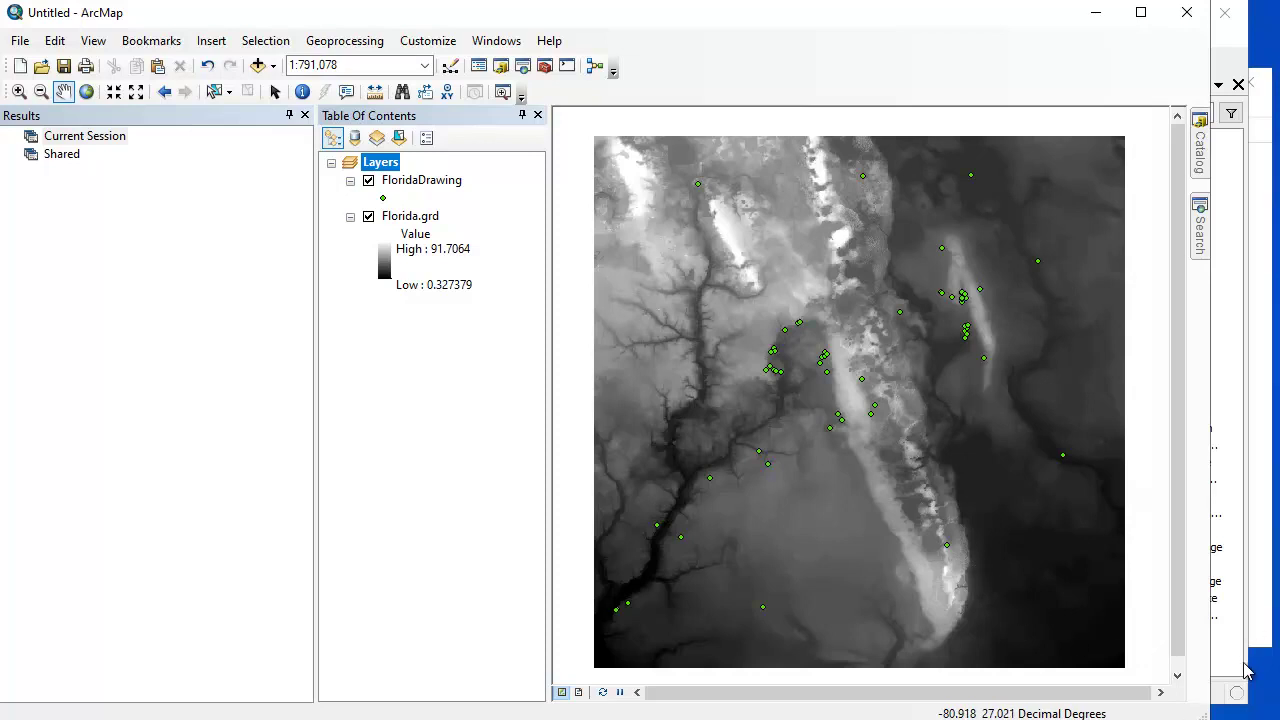
# Switch to Manifold System, bring up the transform templates for the Tile field and filter them by "clos"
pyautogui.hotkey('alt', 'Tab')
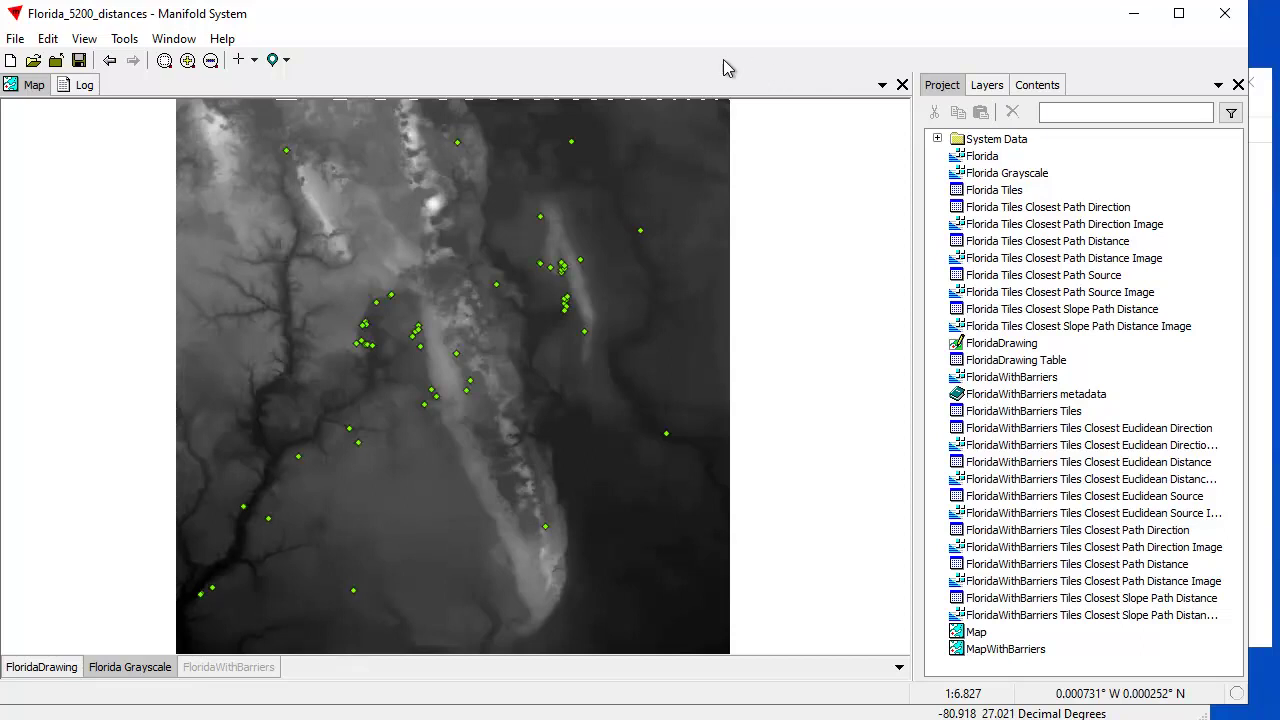
pyautogui.click(1048, 88)
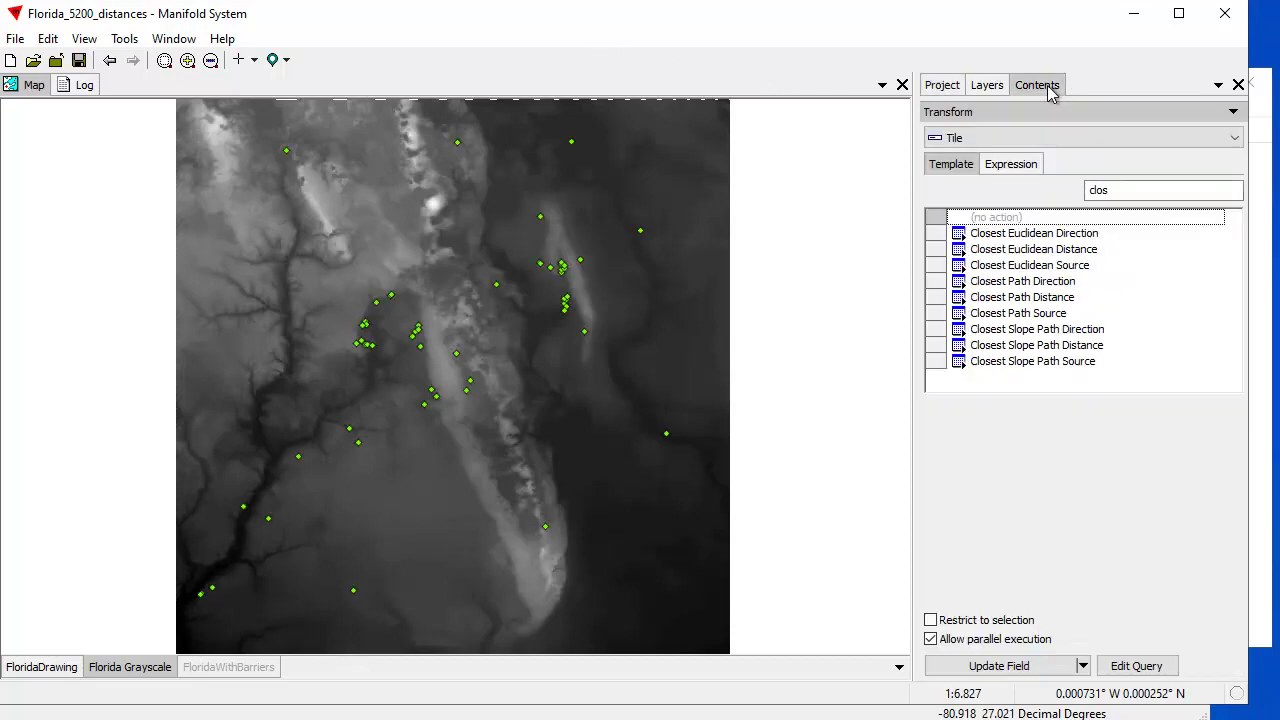
pyautogui.click(1144, 186)
pyautogui.doubleClick(1144, 186)
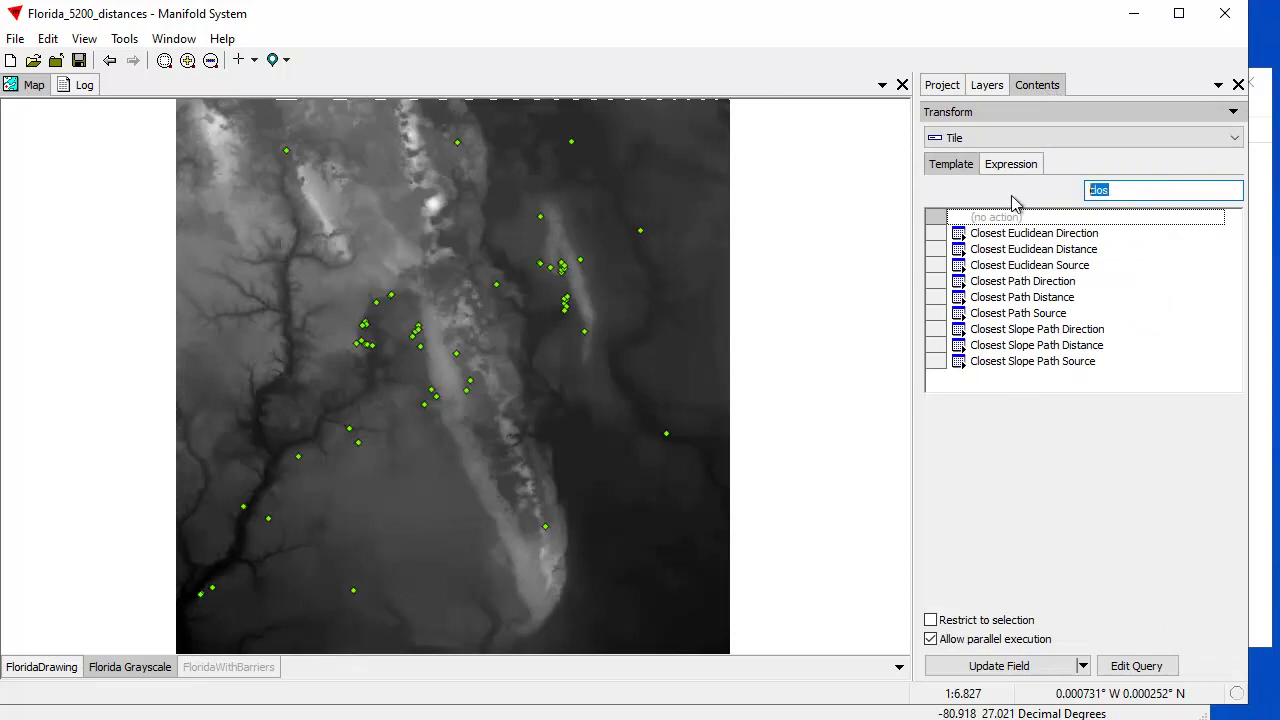
pyautogui.press('BackSpace')
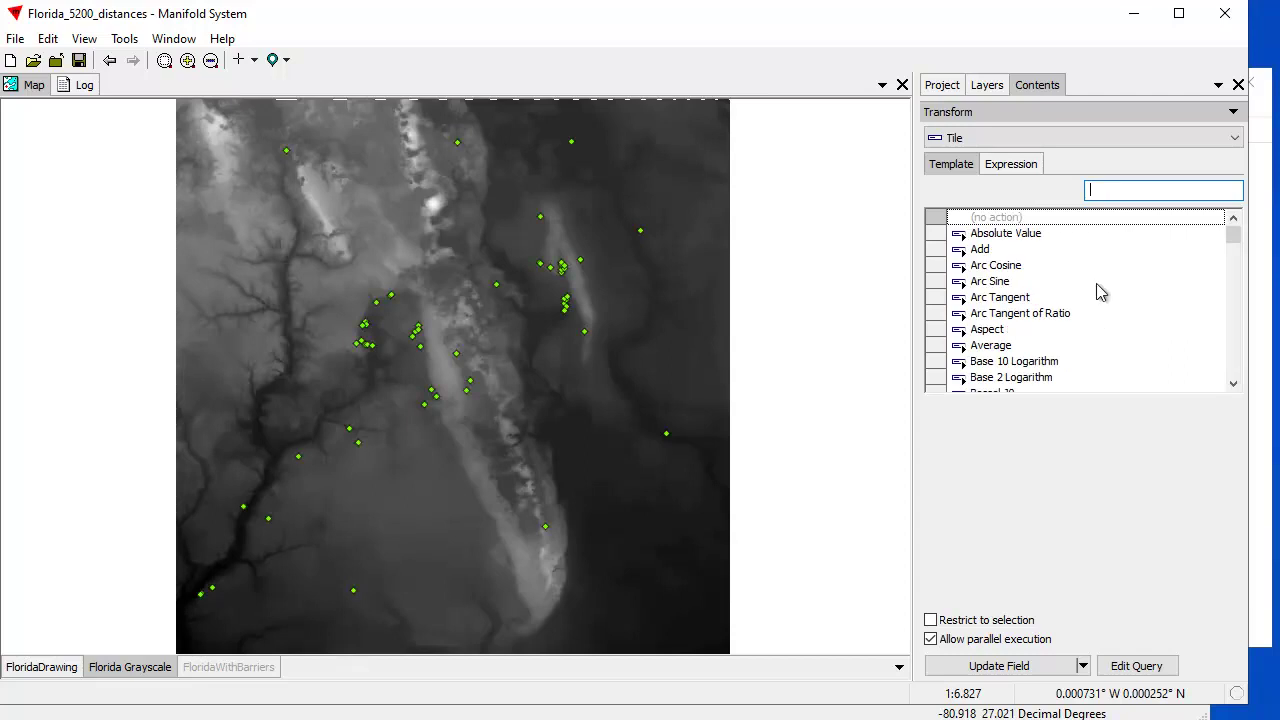
pyautogui.moveTo(1236, 240)
pyautogui.mouseDown()
pyautogui.moveTo(1238, 314)
pyautogui.moveTo(1236, 232)
pyautogui.mouseUp()
pyautogui.click(1133, 190)
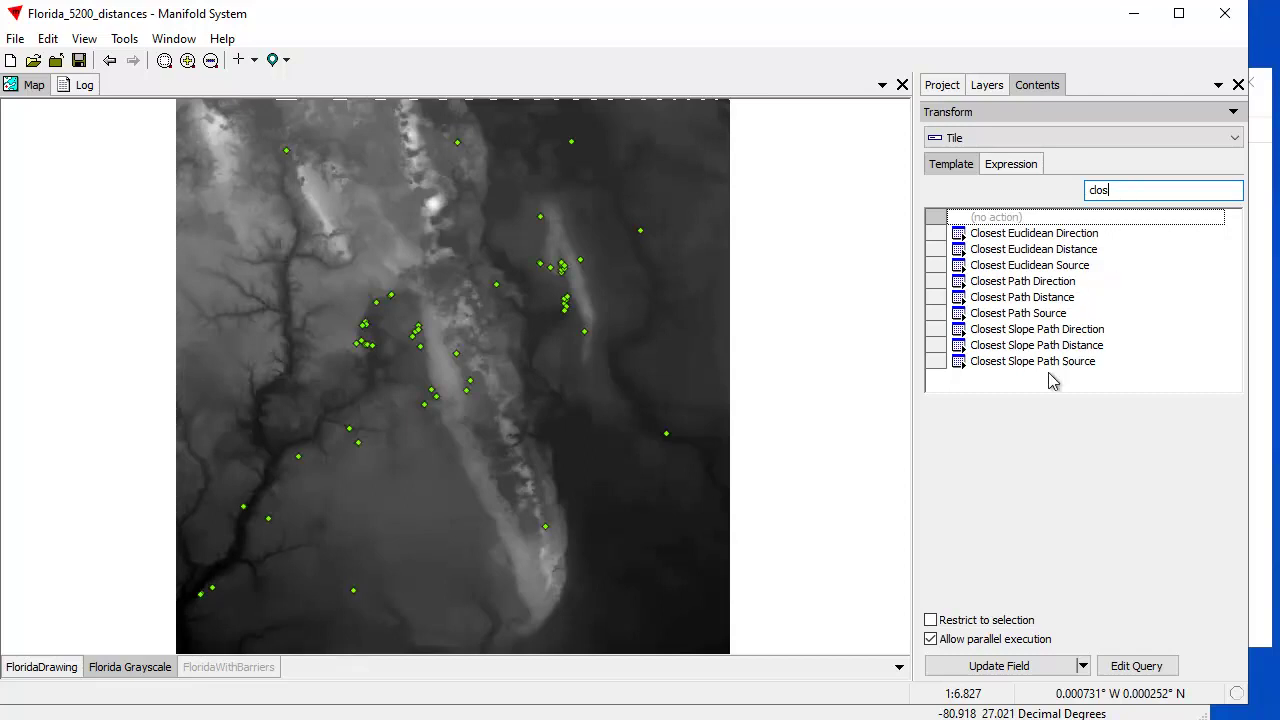
# Add a Closest Path Direction component from the FloridaDrawing sources with unequal costs, naming its table Closest Path Direction
pyautogui.click(1022, 285)
pyautogui.click(1019, 431)
pyautogui.click(1019, 431)
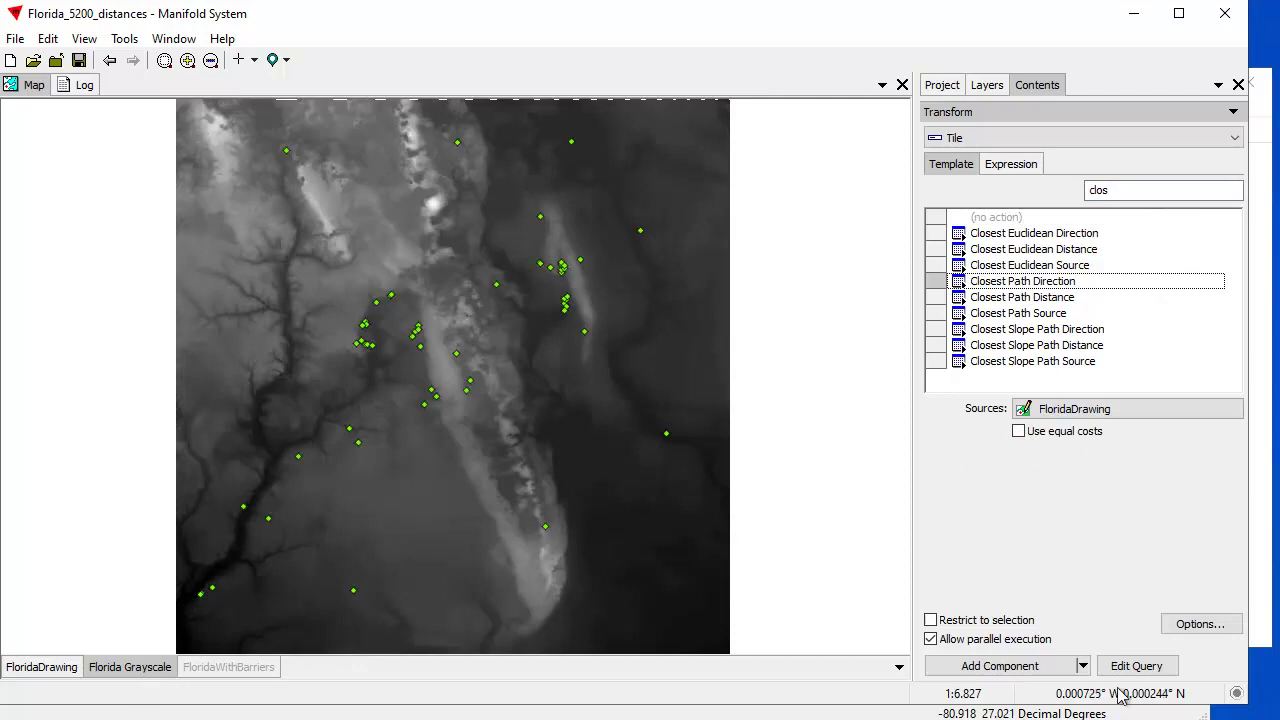
pyautogui.click(1203, 627)
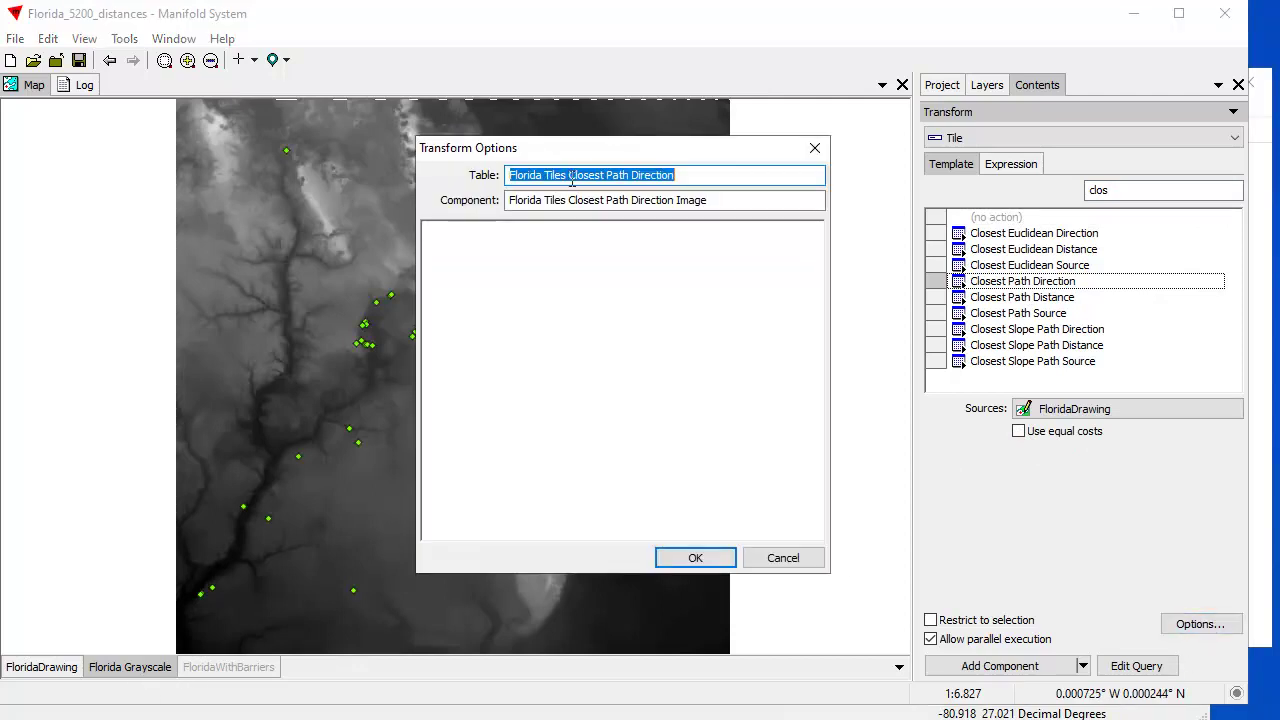
pyautogui.moveTo(569, 176); pyautogui.dragTo(432, 166)
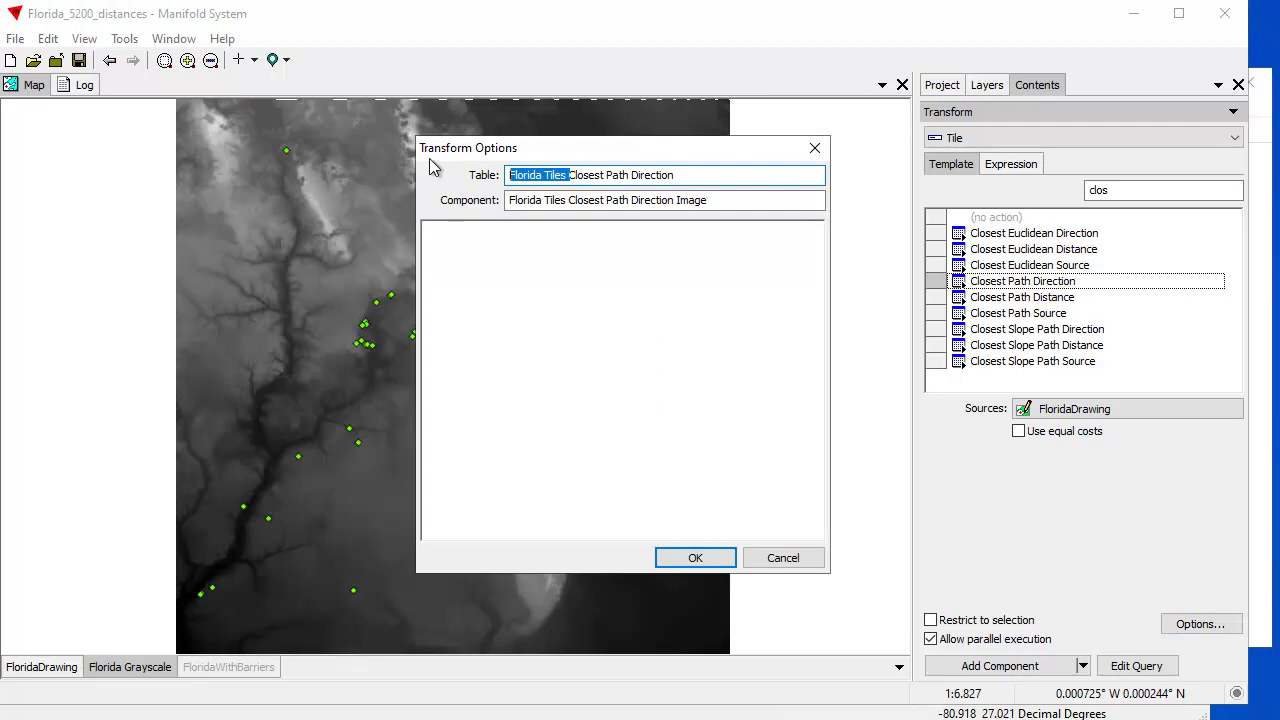
pyautogui.press('Delete')
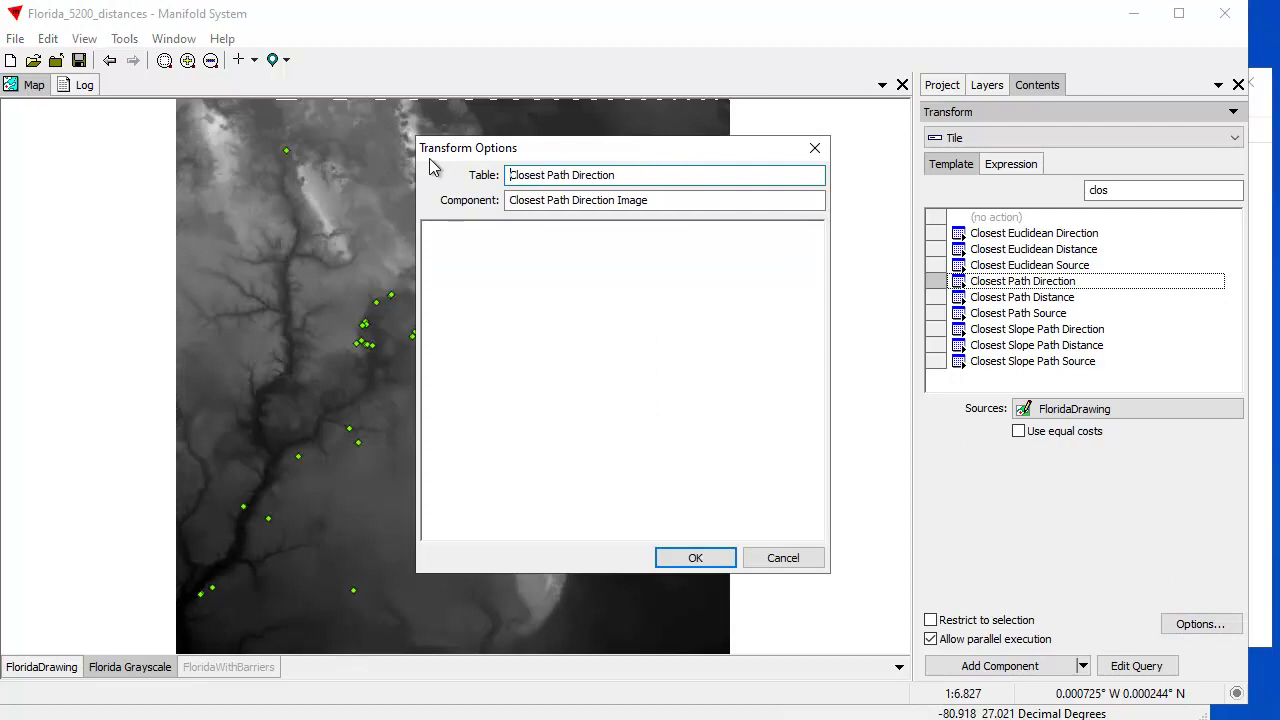
pyautogui.click(700, 558)
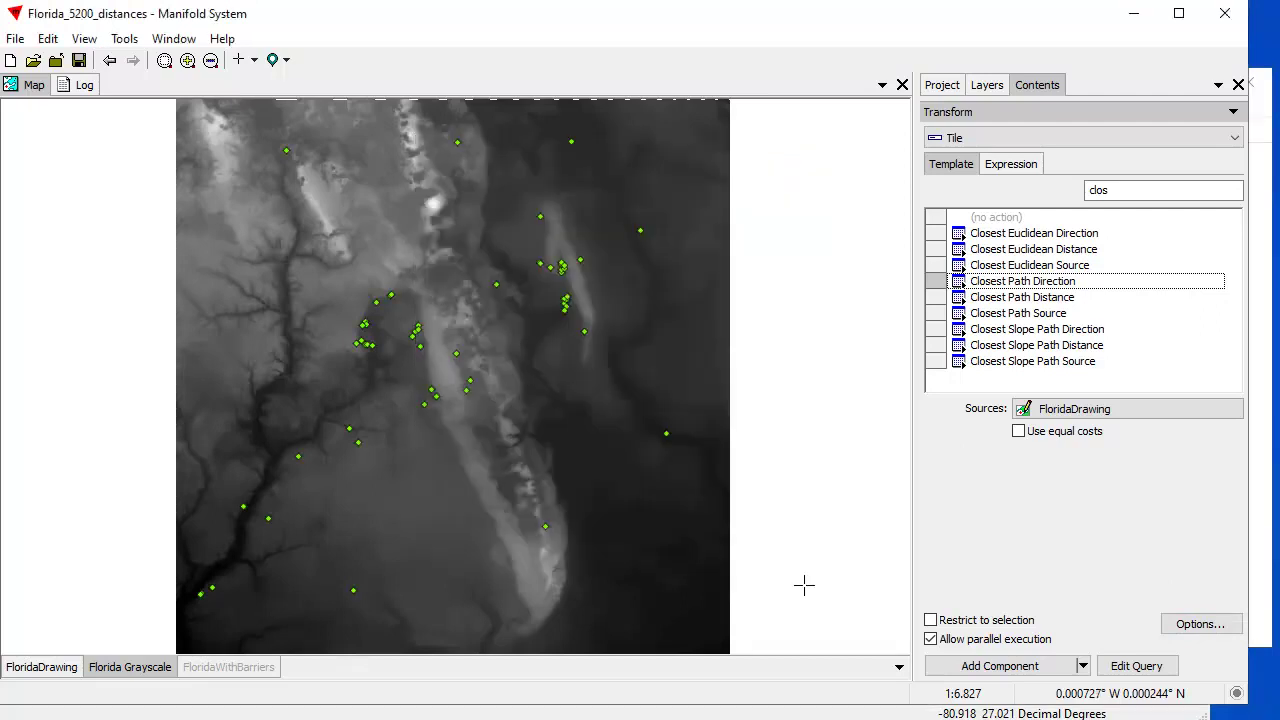
pyautogui.click(1017, 676)
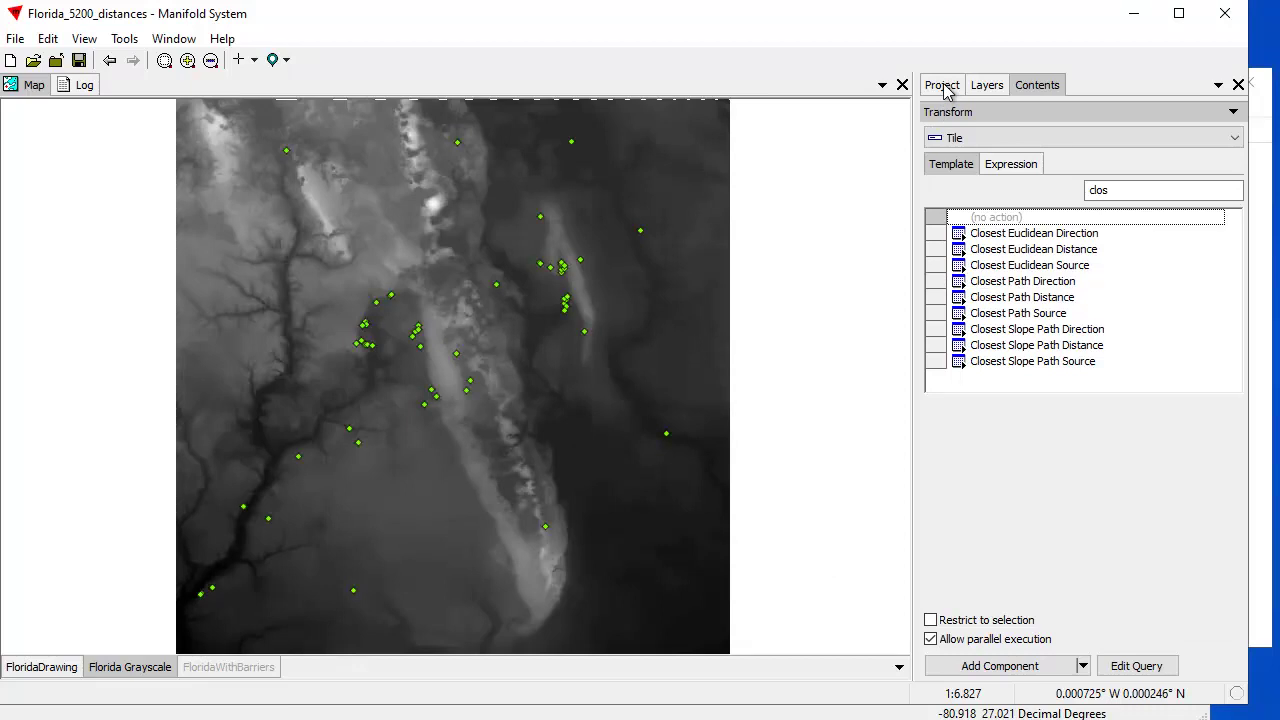
# Add Closest Path Direction Image from the project to the map as a layer
pyautogui.click(944, 86)
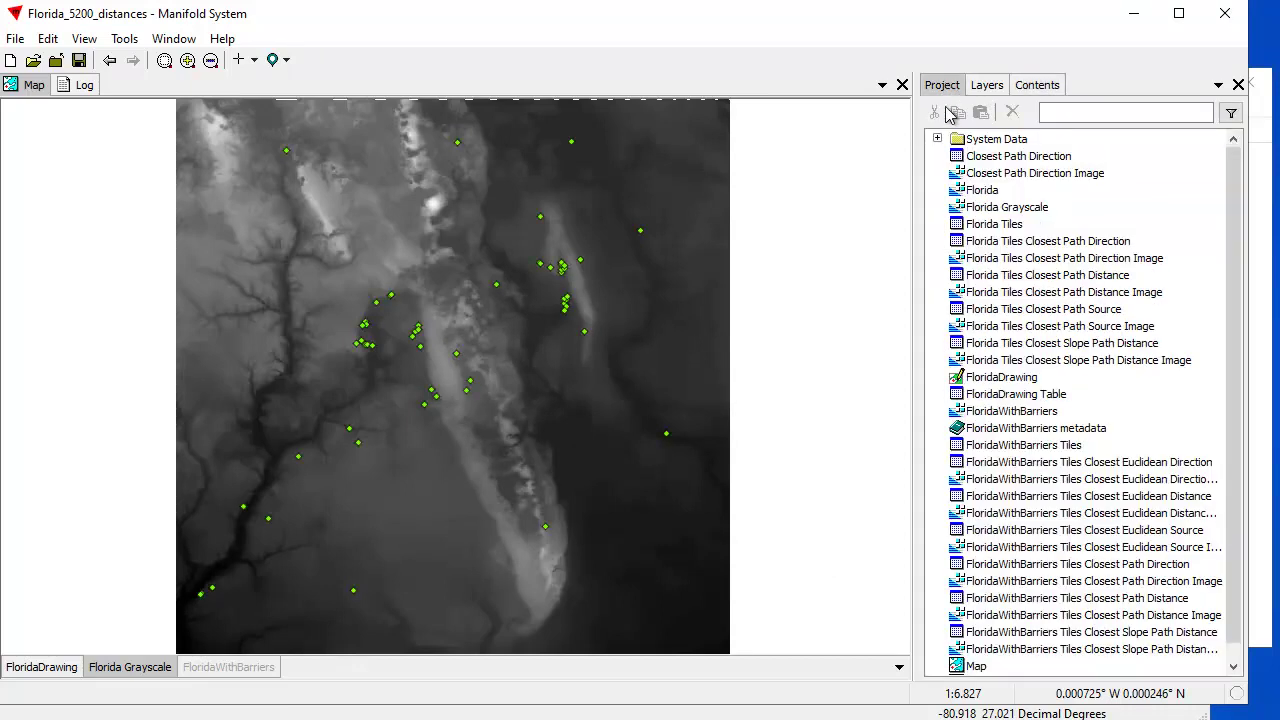
pyautogui.click(1080, 182)
pyautogui.moveTo(1080, 182)
pyautogui.mouseDown()
pyautogui.moveTo(657, 309)
pyautogui.moveTo(627, 355)
pyautogui.mouseUp()
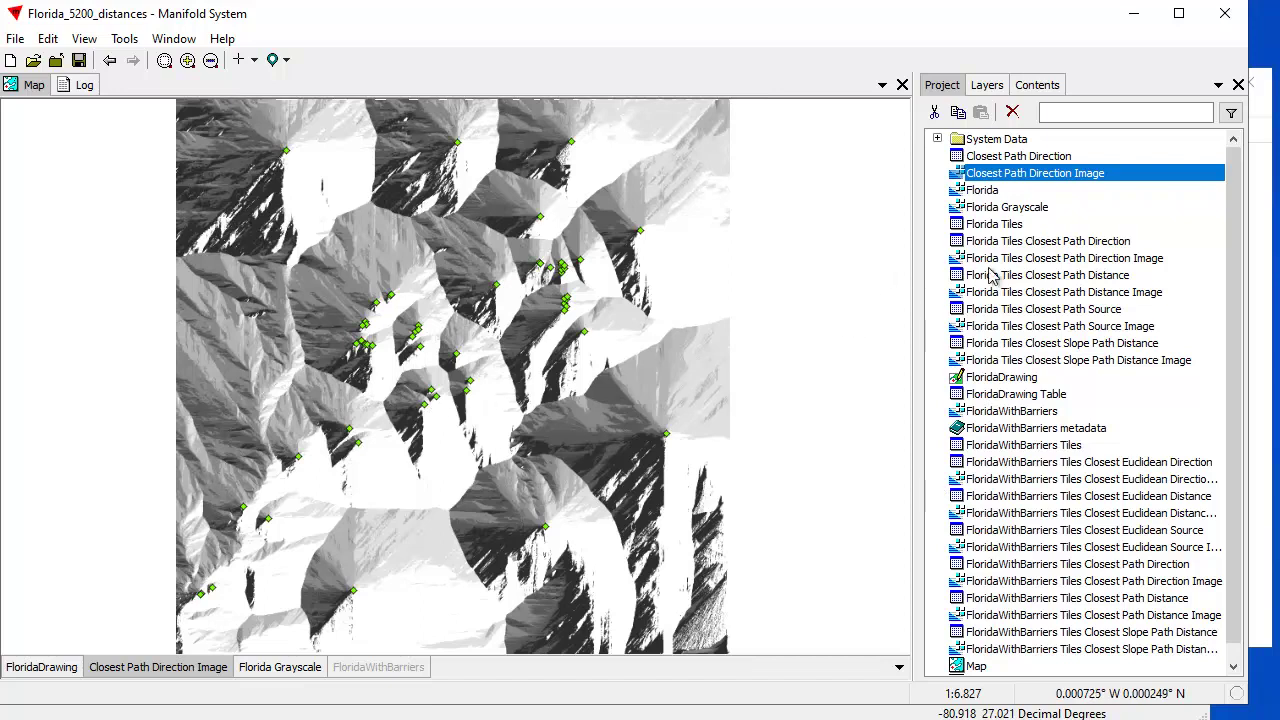
# Copy the StylePixel property value of the Florida Tiles Closest Path Direction Image
pyautogui.rightClick(1088, 259)
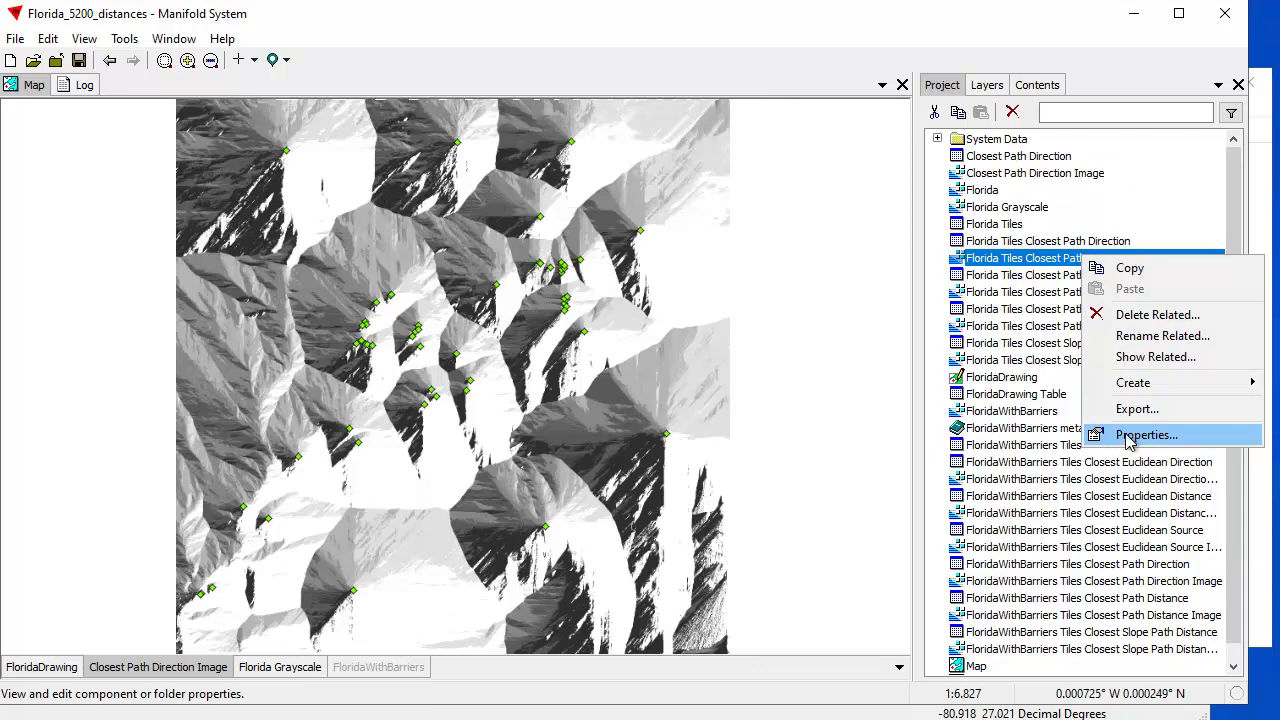
pyautogui.click(1110, 437)
pyautogui.click(643, 230)
pyautogui.rightClick(645, 232)
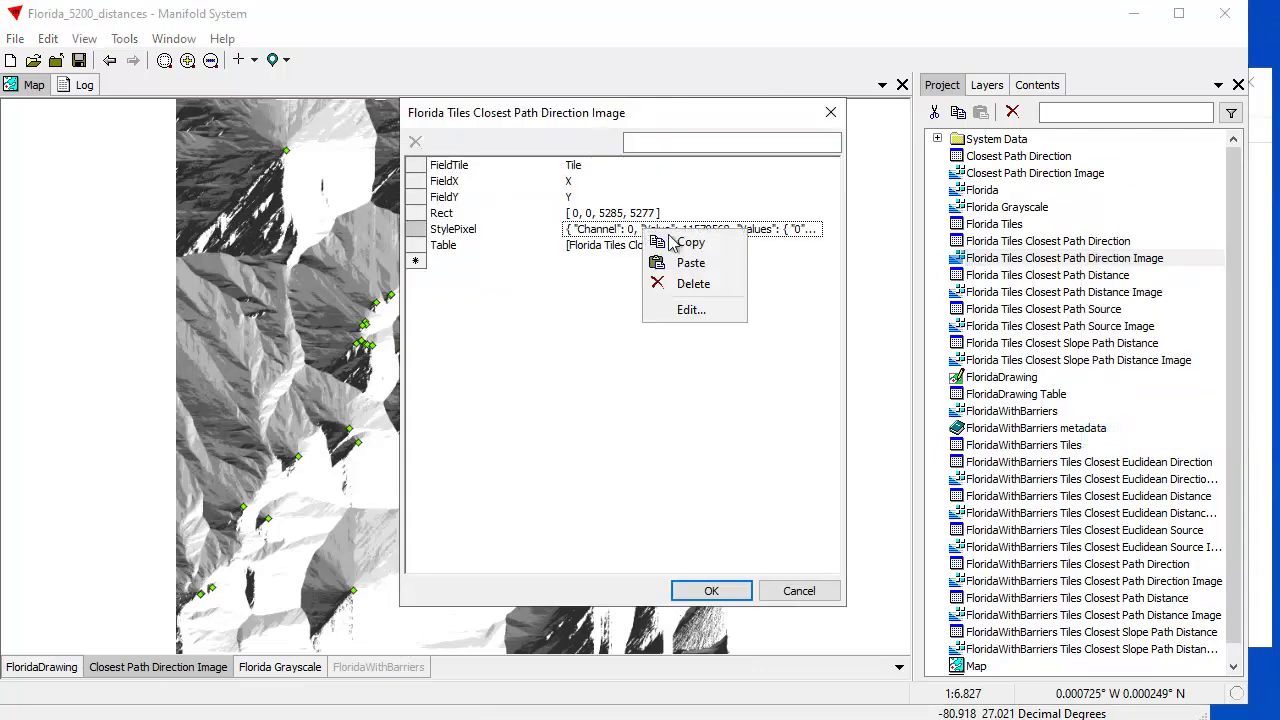
pyautogui.click(702, 242)
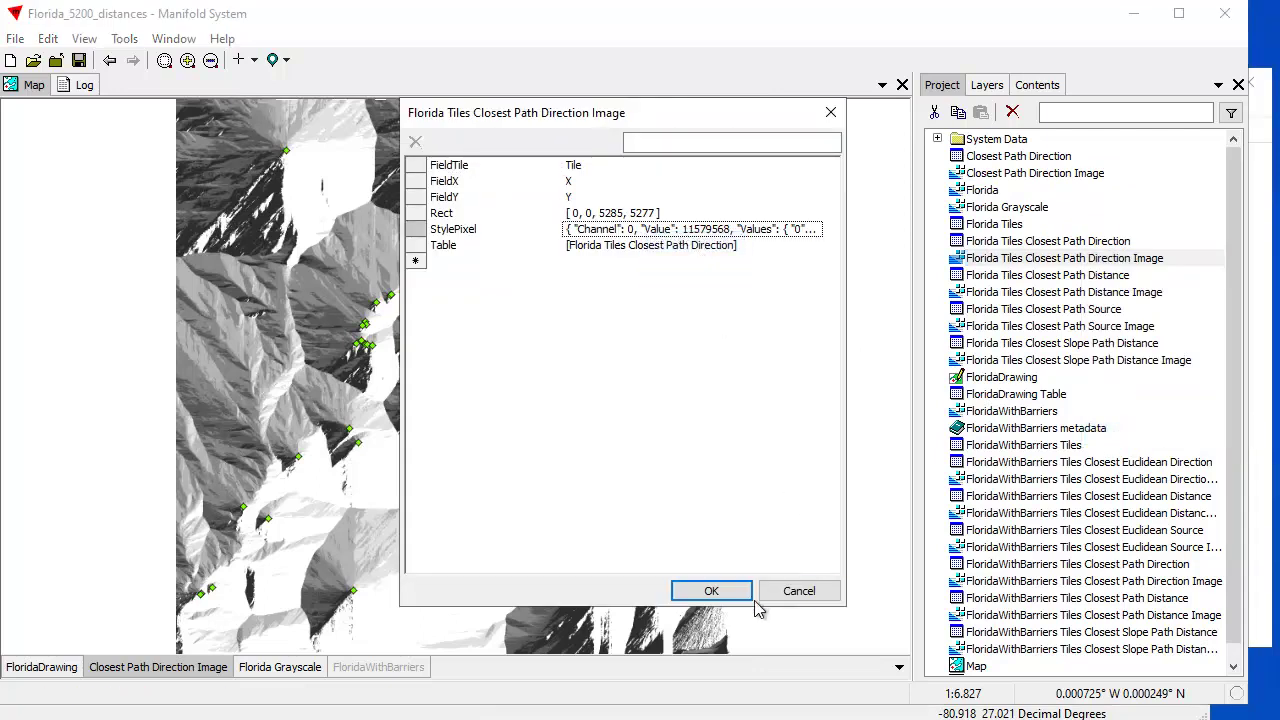
pyautogui.click(790, 591)
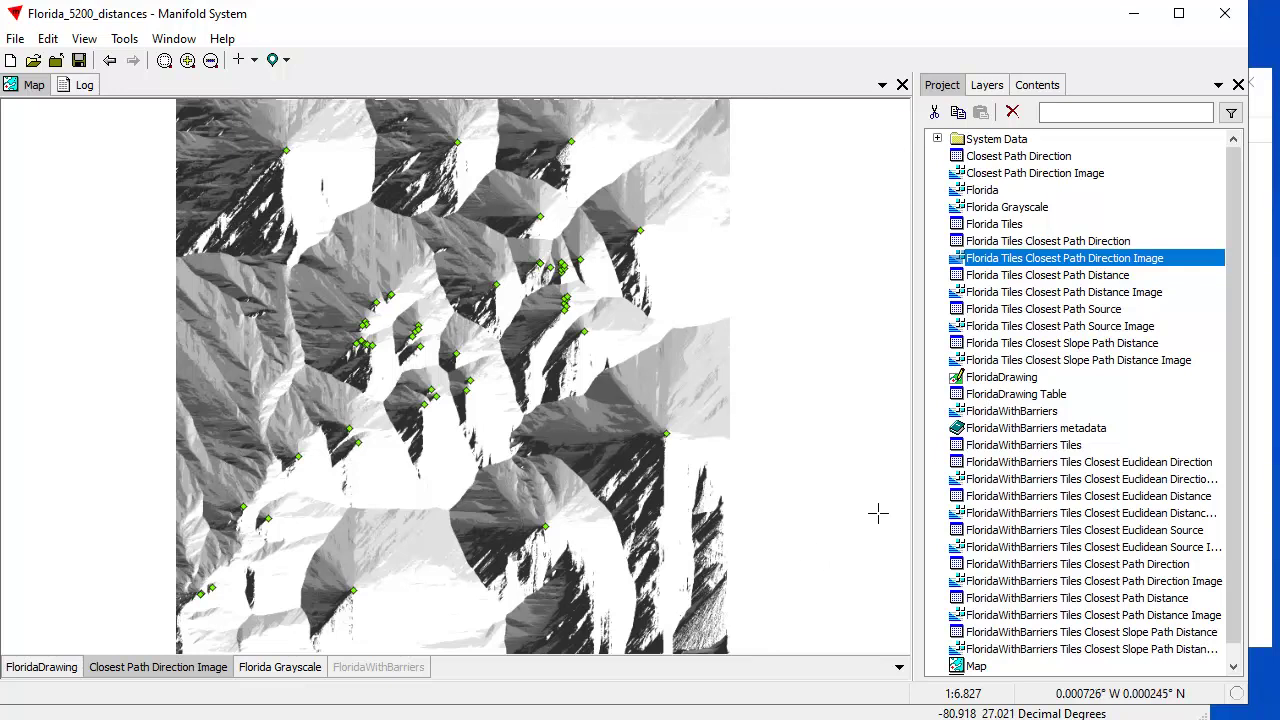
# Add a StylePixel property to Closest Path Direction Image and paste the copied style value into it
pyautogui.click(1024, 178)
pyautogui.rightClick(1022, 176)
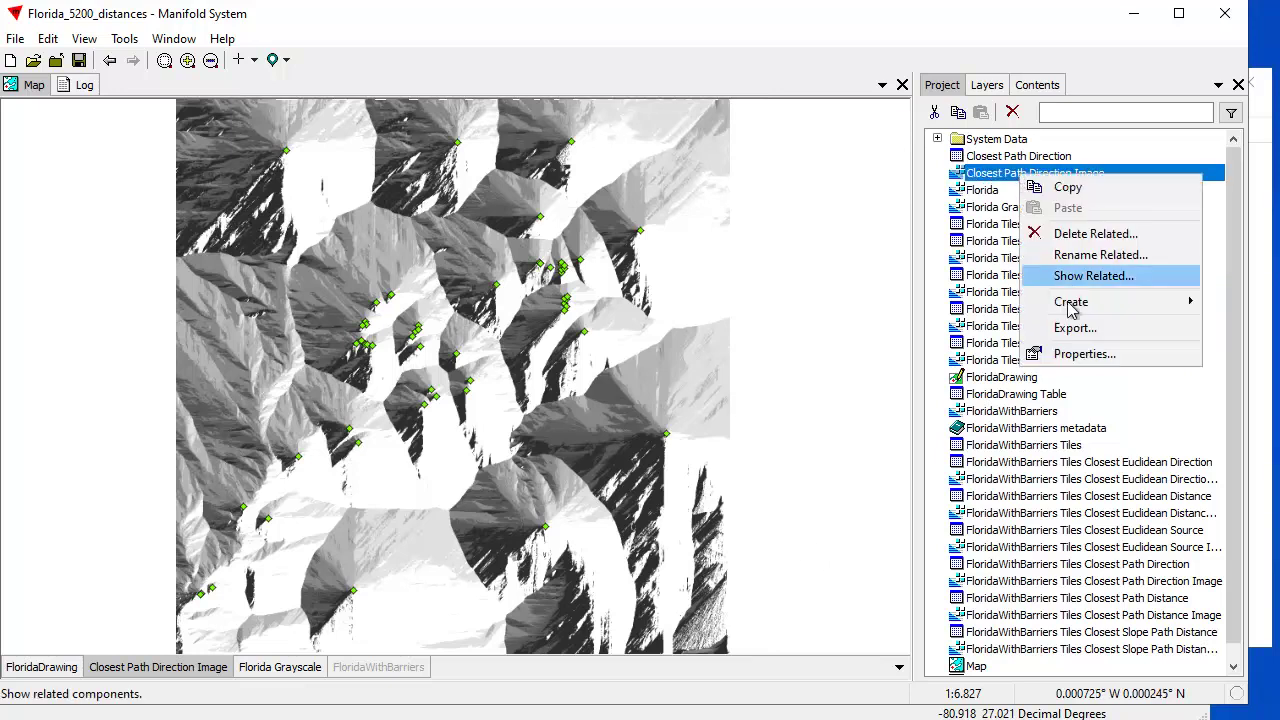
pyautogui.click(1080, 354)
pyautogui.click(462, 248)
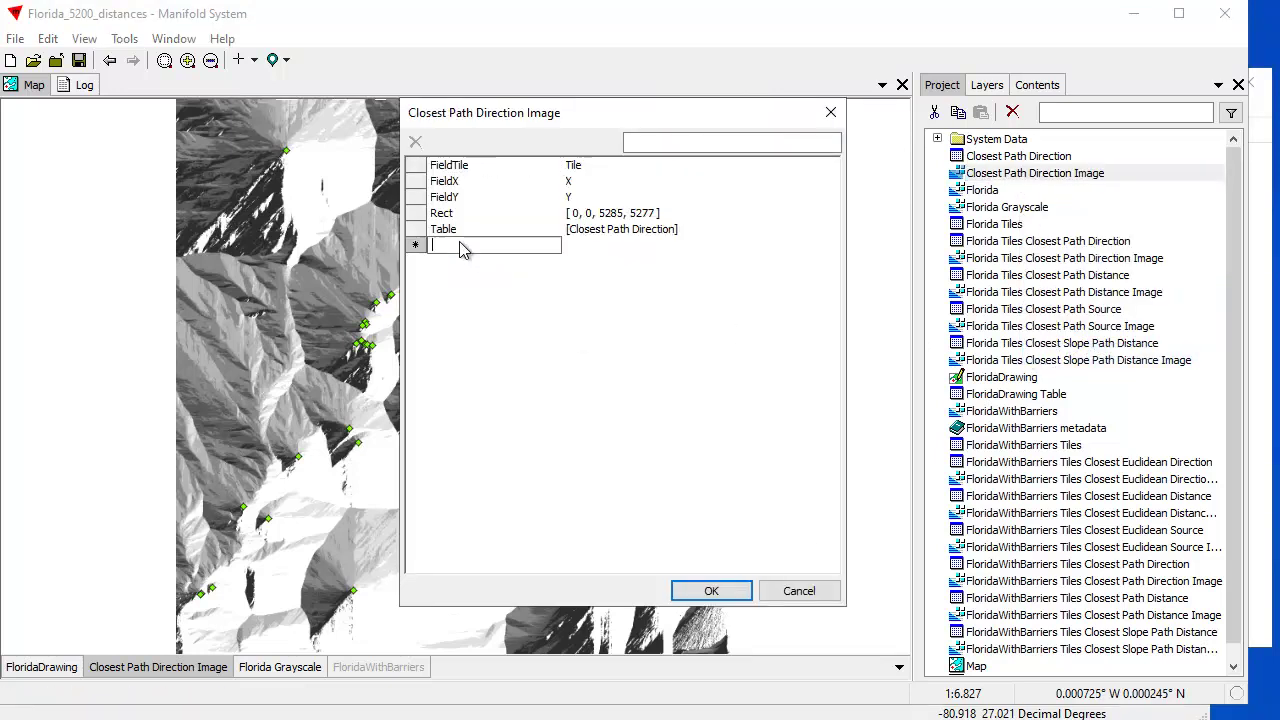
pyautogui.write('StylePixel')
pyautogui.press('Tab')
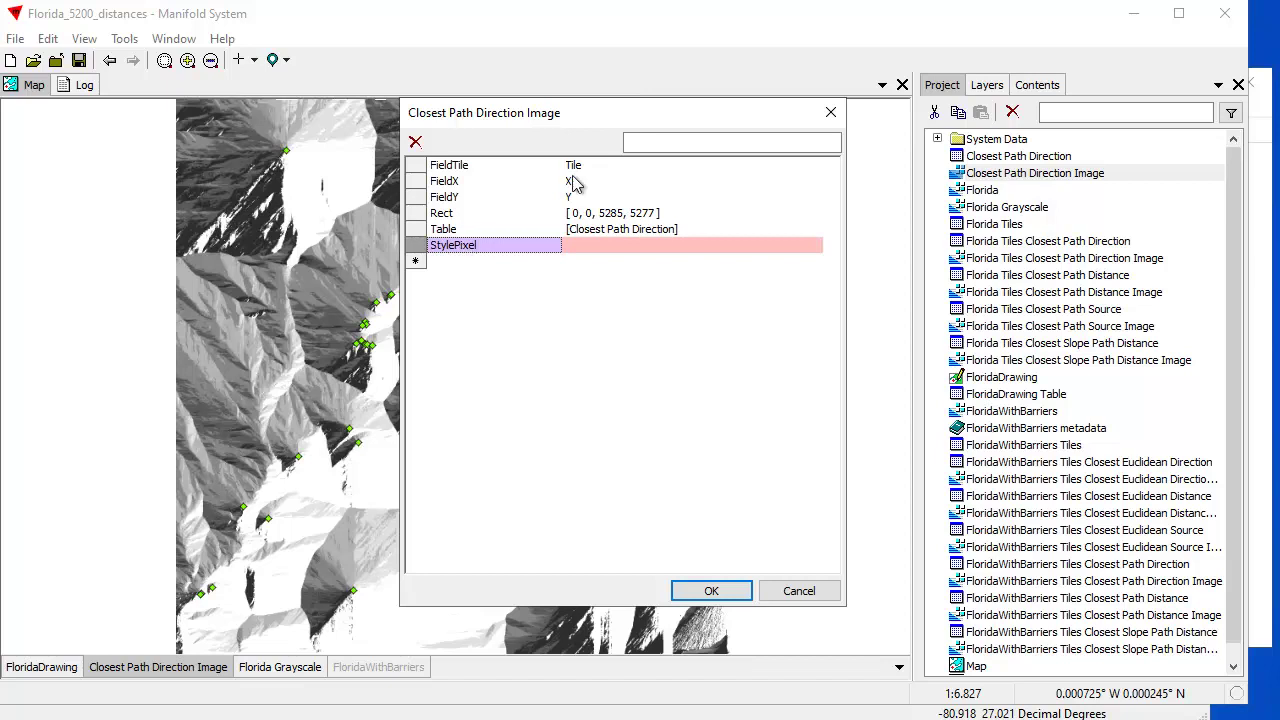
pyautogui.click(612, 243)
pyautogui.hotkey('ctrl', 'v')
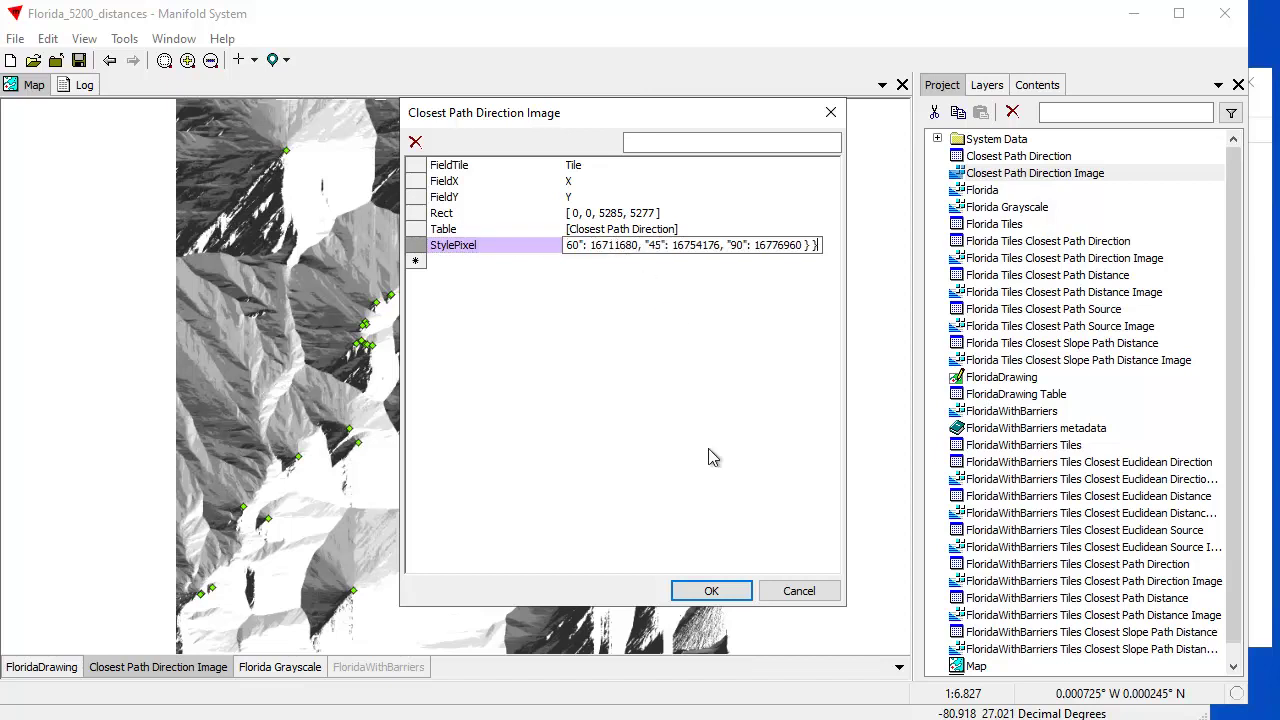
pyautogui.click(711, 591)
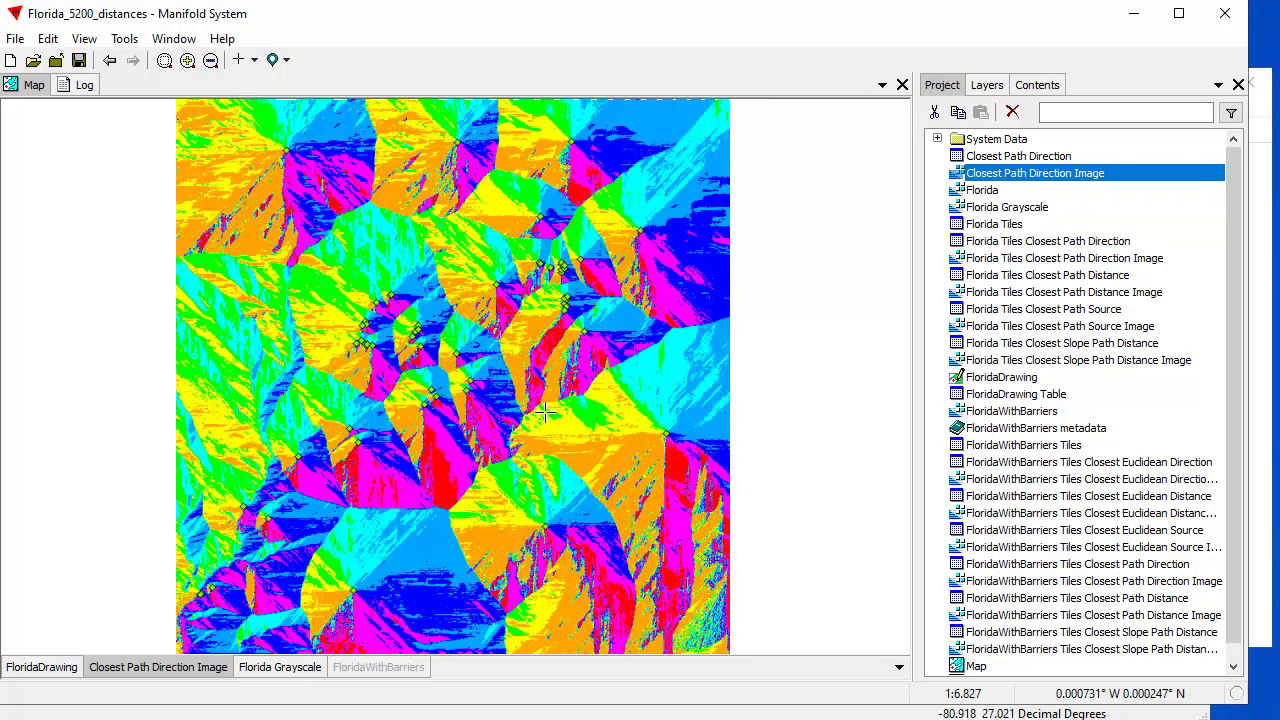
# Examine the style settings of the Closest Path Direction Image layer
pyautogui.click(1040, 88)
pyautogui.click(1018, 118)
pyautogui.click(1003, 198)
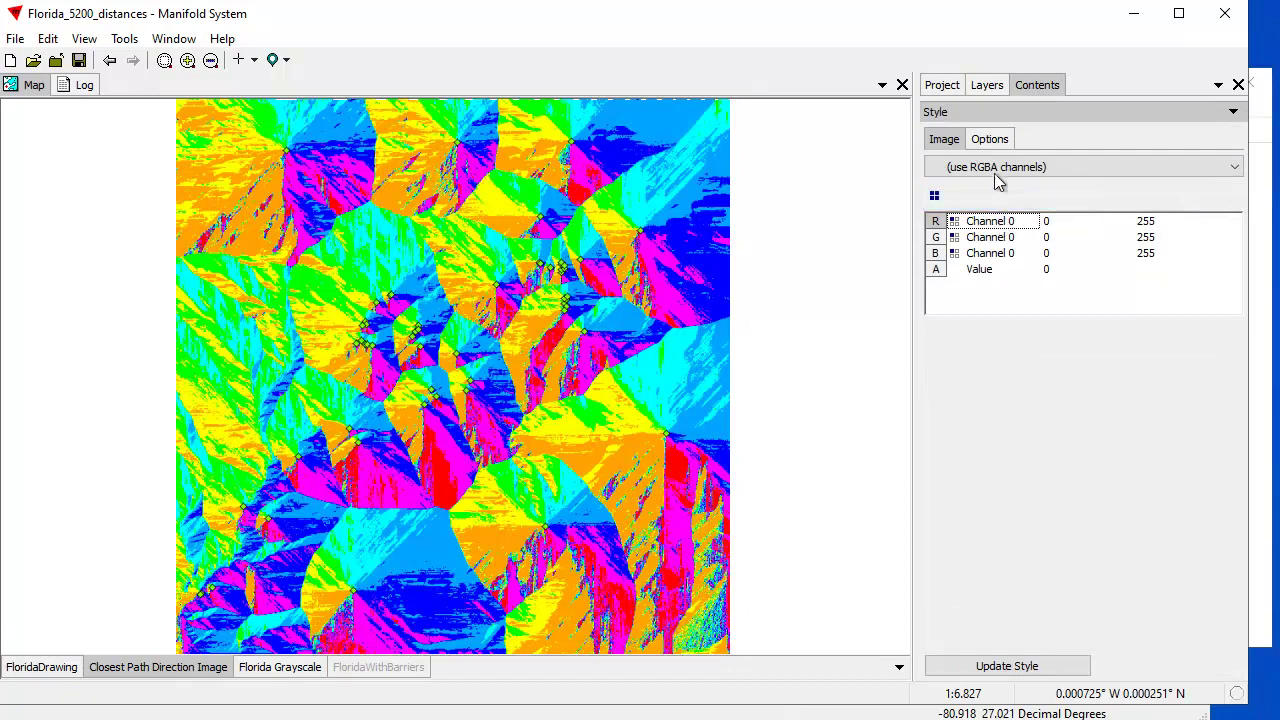
# Return to the transform templates, hiding the Closest Path Direction Image layer and making Florida Grayscale the active one
pyautogui.click(995, 118)
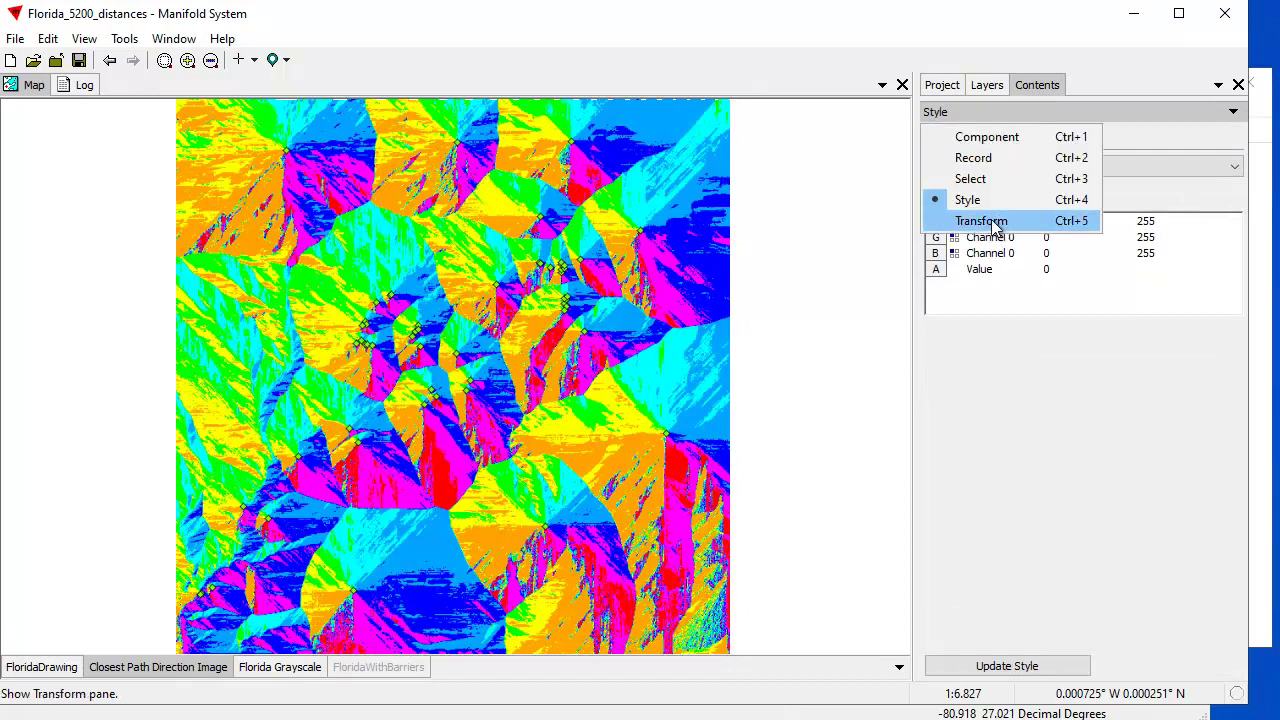
pyautogui.click(1003, 219)
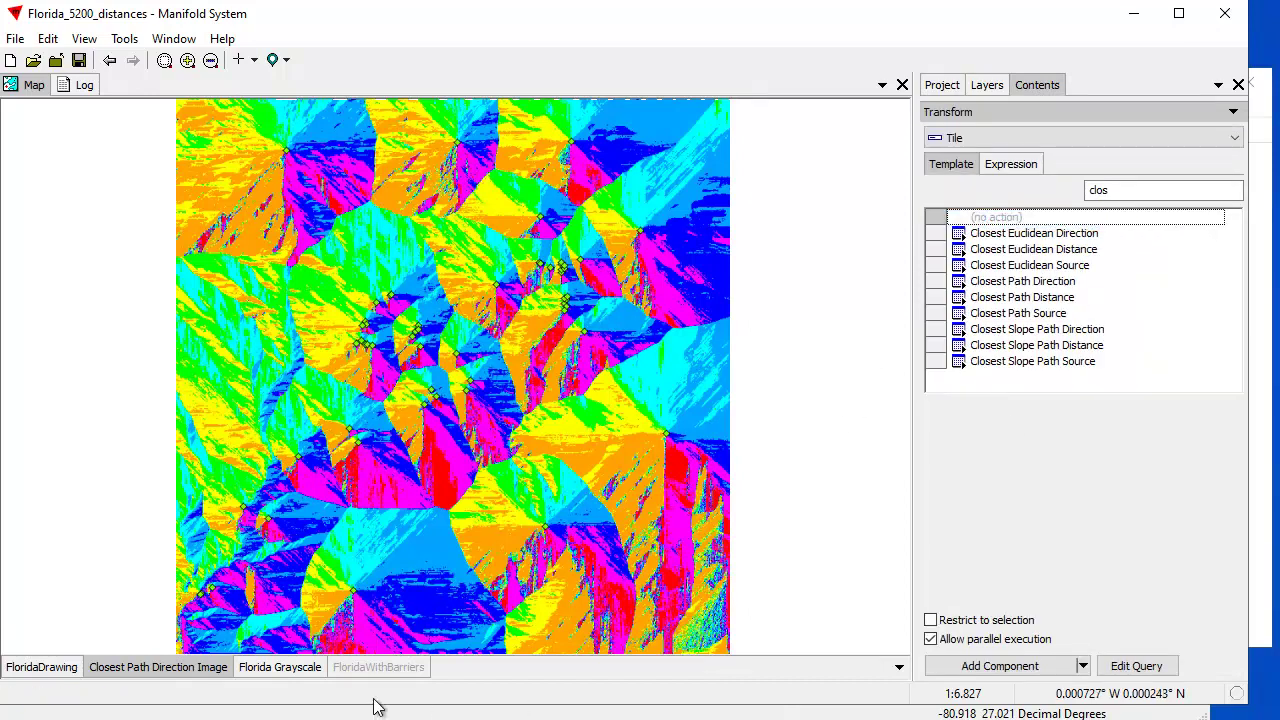
pyautogui.click(212, 670)
pyautogui.click(275, 667)
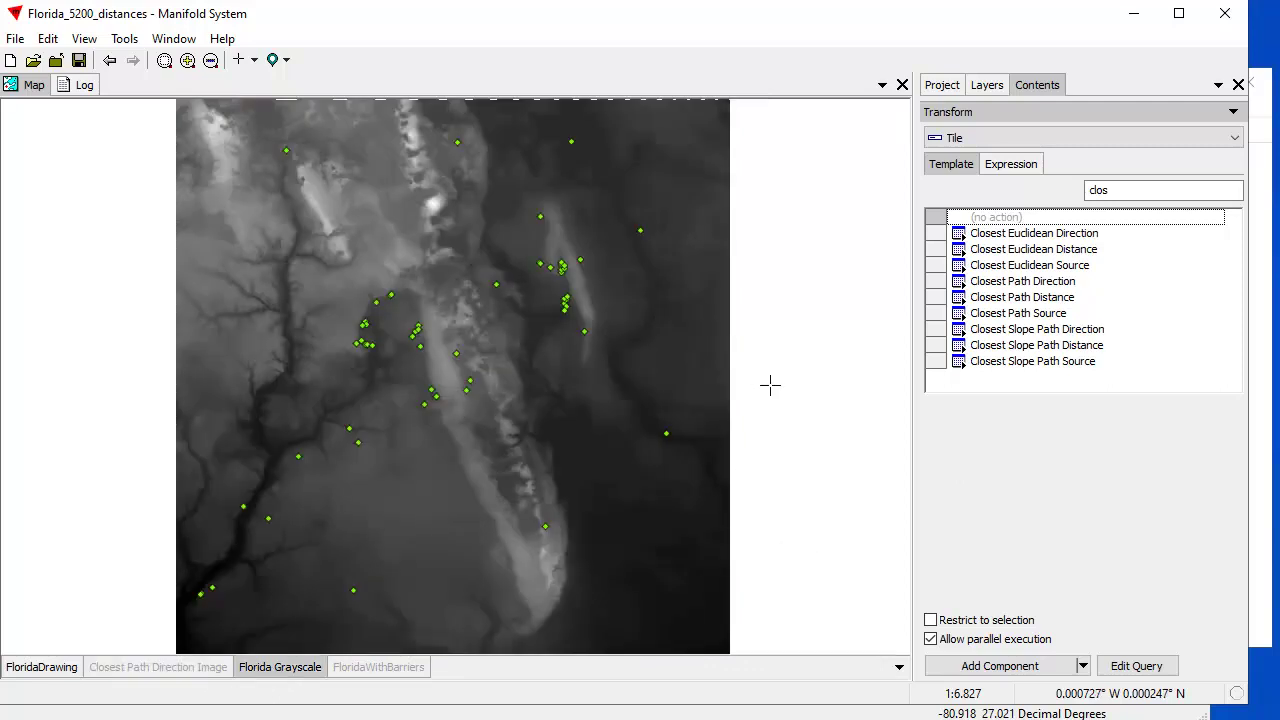
# Add a Closest Path Distance component from the FloridaDrawing sources with unequal costs, naming its table Closest Path Distance
pyautogui.click(1046, 300)
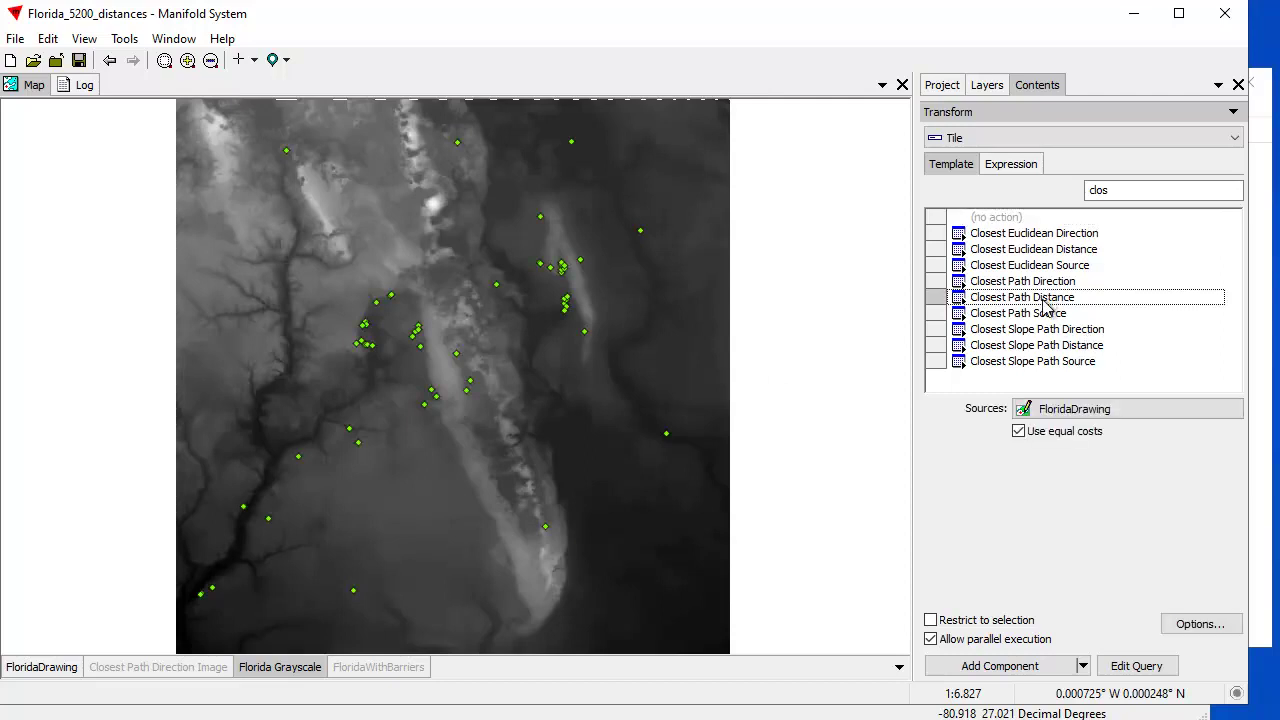
pyautogui.click(1018, 431)
pyautogui.click(1196, 625)
pyautogui.moveTo(573, 178); pyautogui.dragTo(388, 191)
pyautogui.press('Delete')
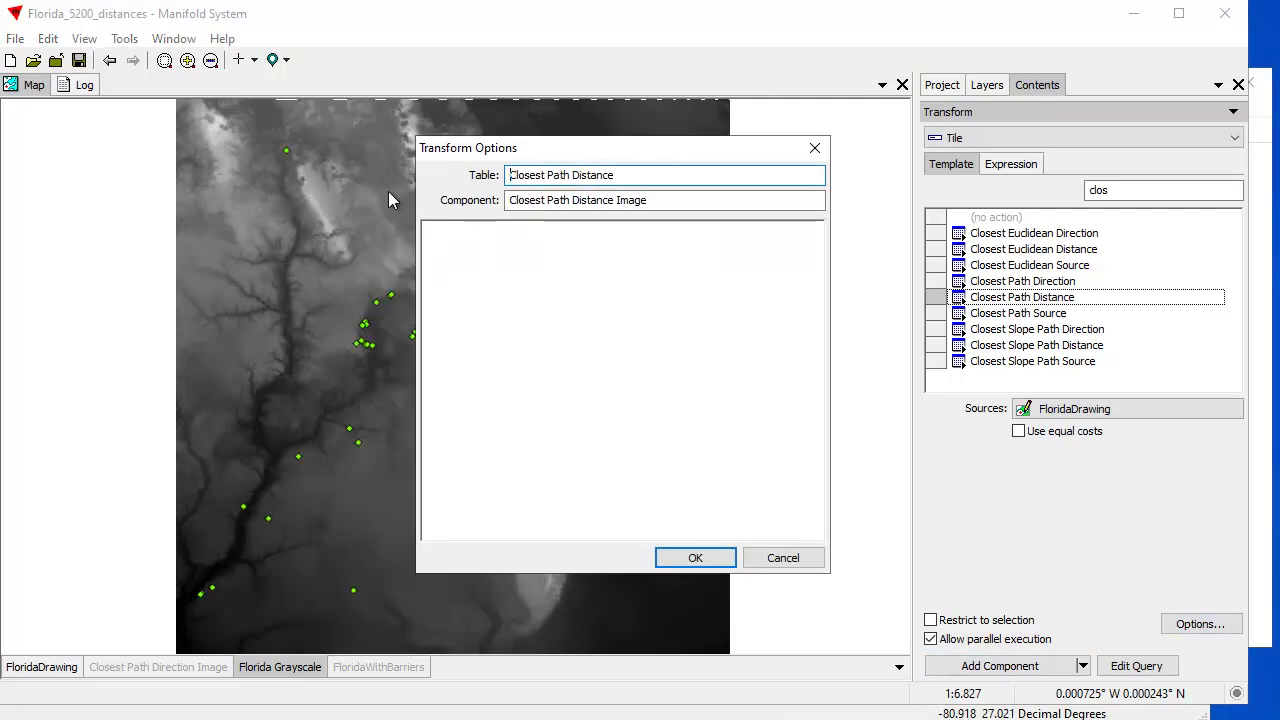
pyautogui.click(703, 560)
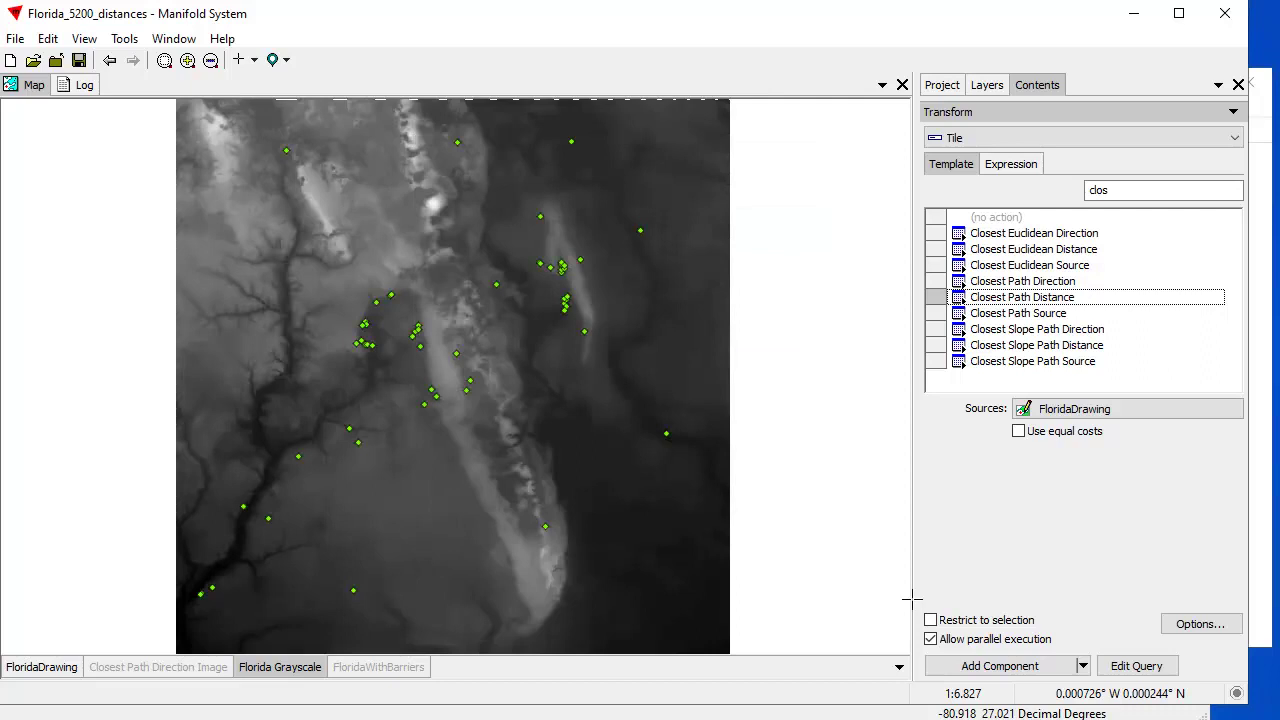
pyautogui.click(1040, 667)
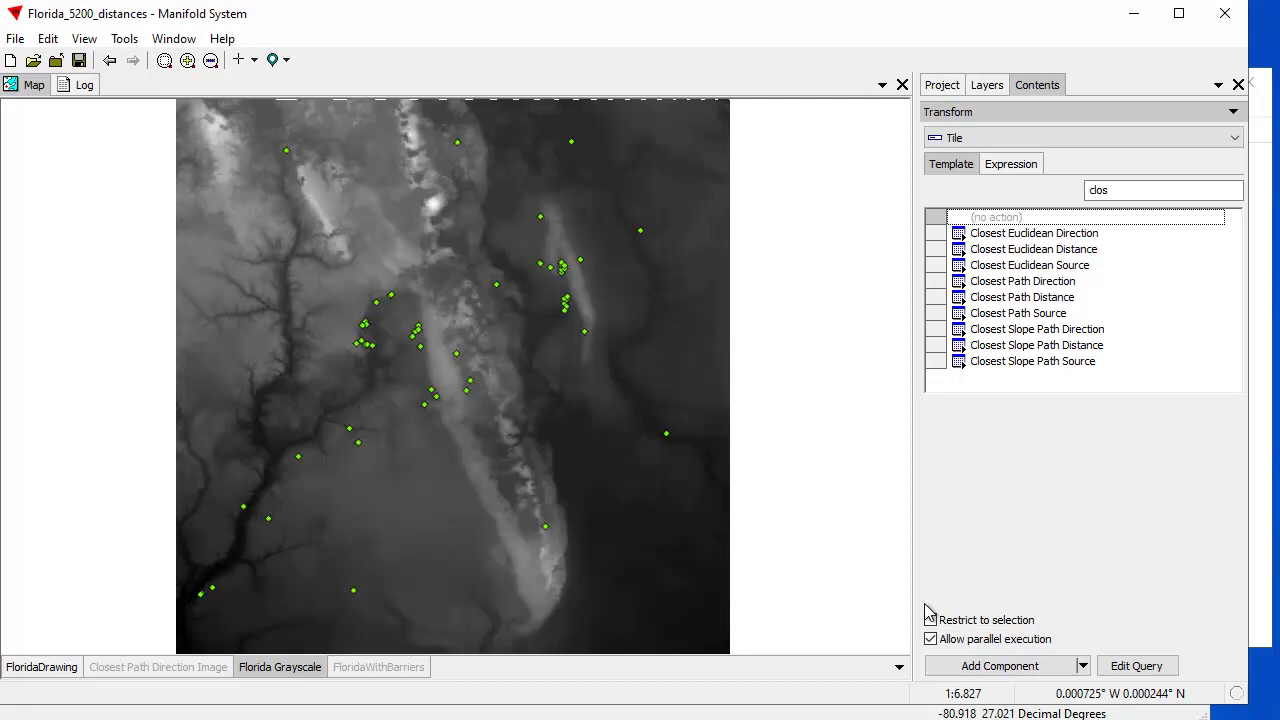
# Add Closest Path Distance Image from the project to the map as a layer
pyautogui.click(941, 97)
pyautogui.click(1055, 208)
pyautogui.moveTo(1065, 215); pyautogui.dragTo(469, 312)
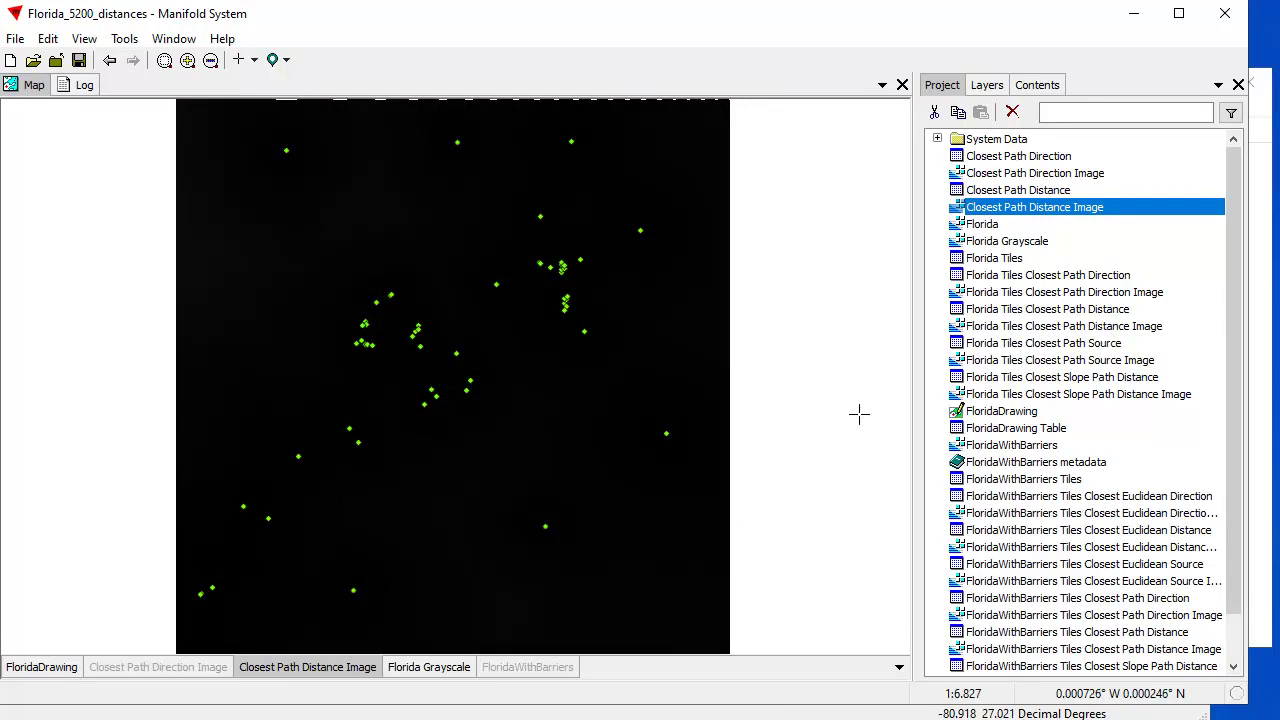
# Copy the StylePixel value from the properties of Florida Tiles Closest Path Distance Image
pyautogui.rightClick(1064, 327)
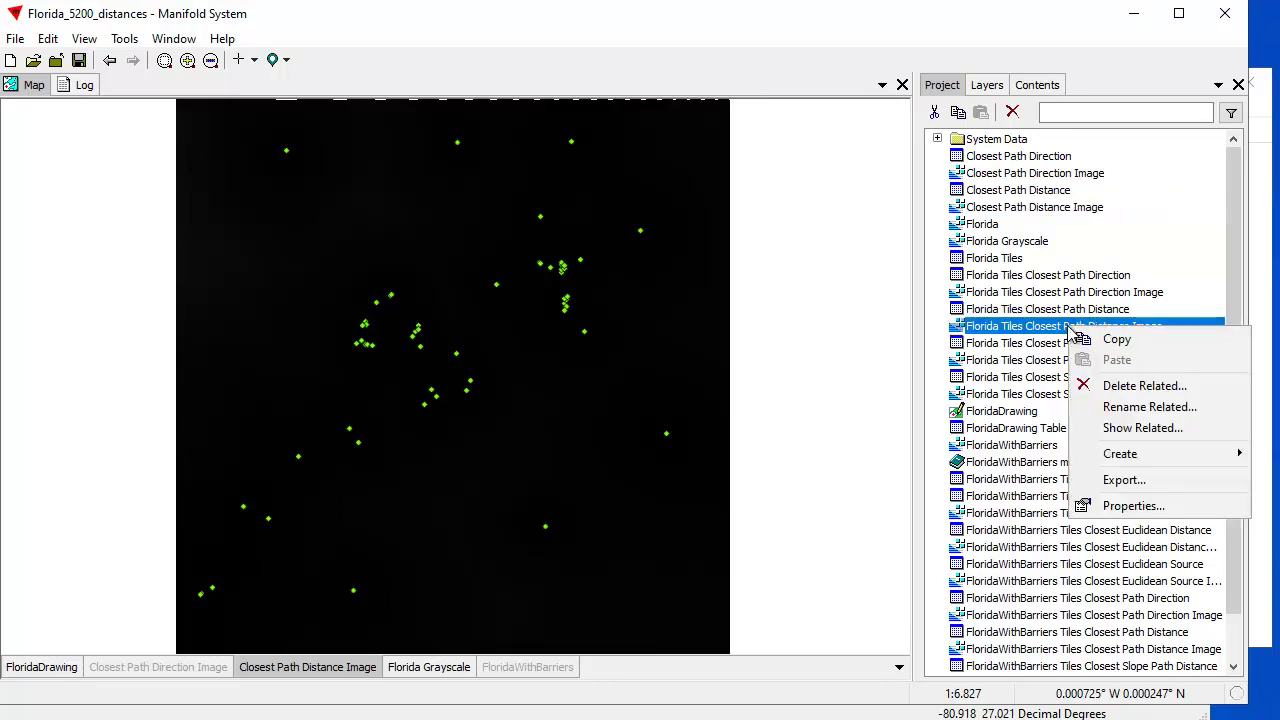
pyautogui.click(1110, 506)
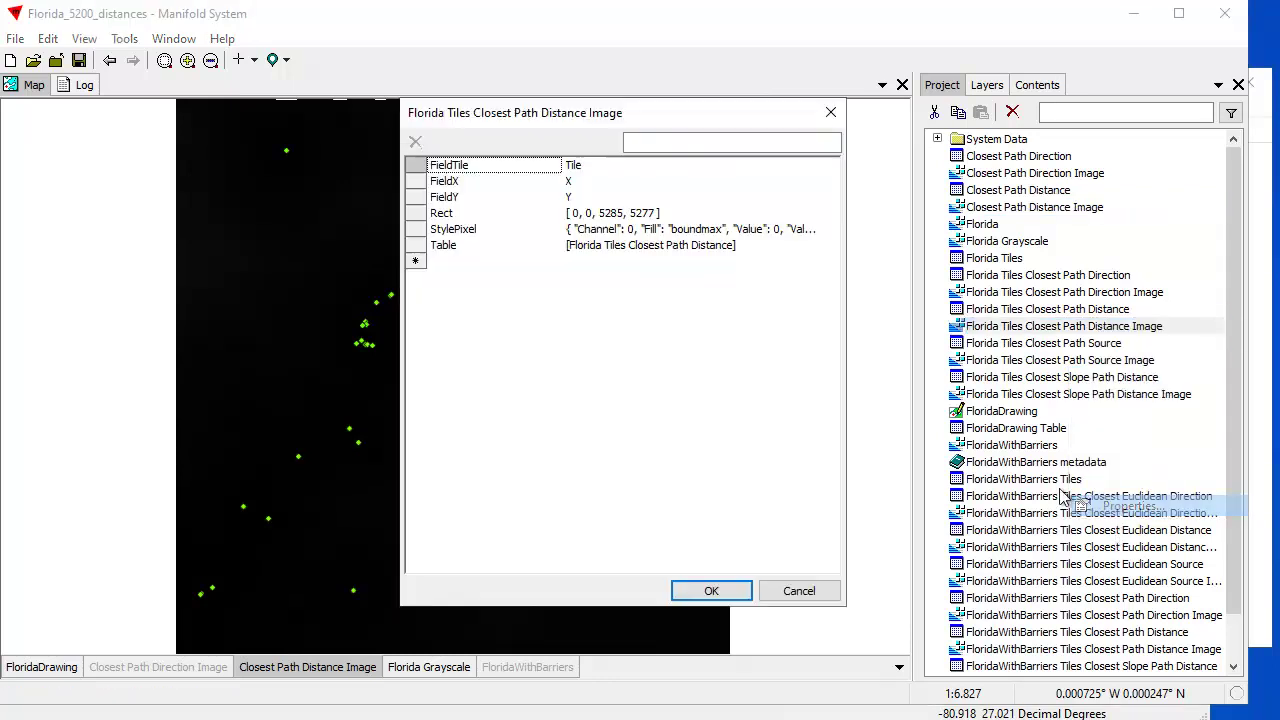
pyautogui.click(688, 229)
pyautogui.rightClick(688, 229)
pyautogui.click(729, 255)
pyautogui.click(799, 590)
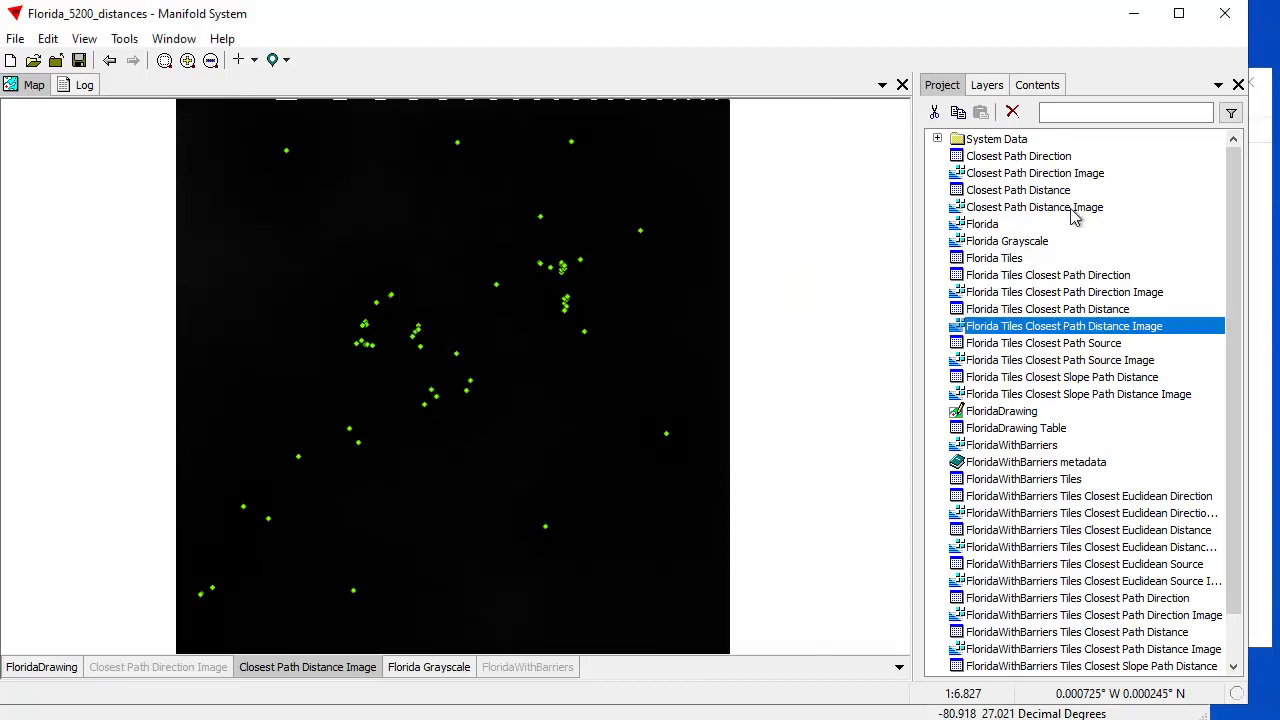
# Add a StylePixel property holding the copied style value to Closest Path Distance Image
pyautogui.rightClick(1072, 207)
pyautogui.click(1127, 390)
pyautogui.click(463, 247)
pyautogui.write('StylePixel')
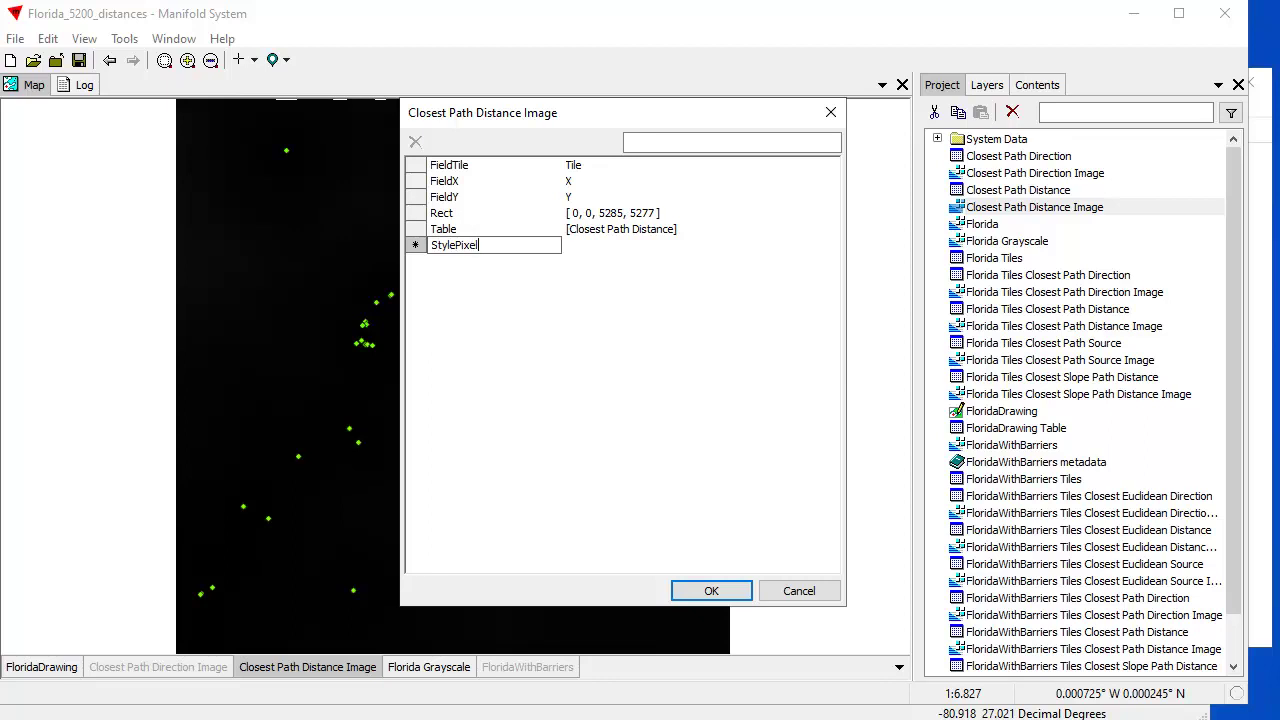
pyautogui.press('Return')
pyautogui.press('Return')
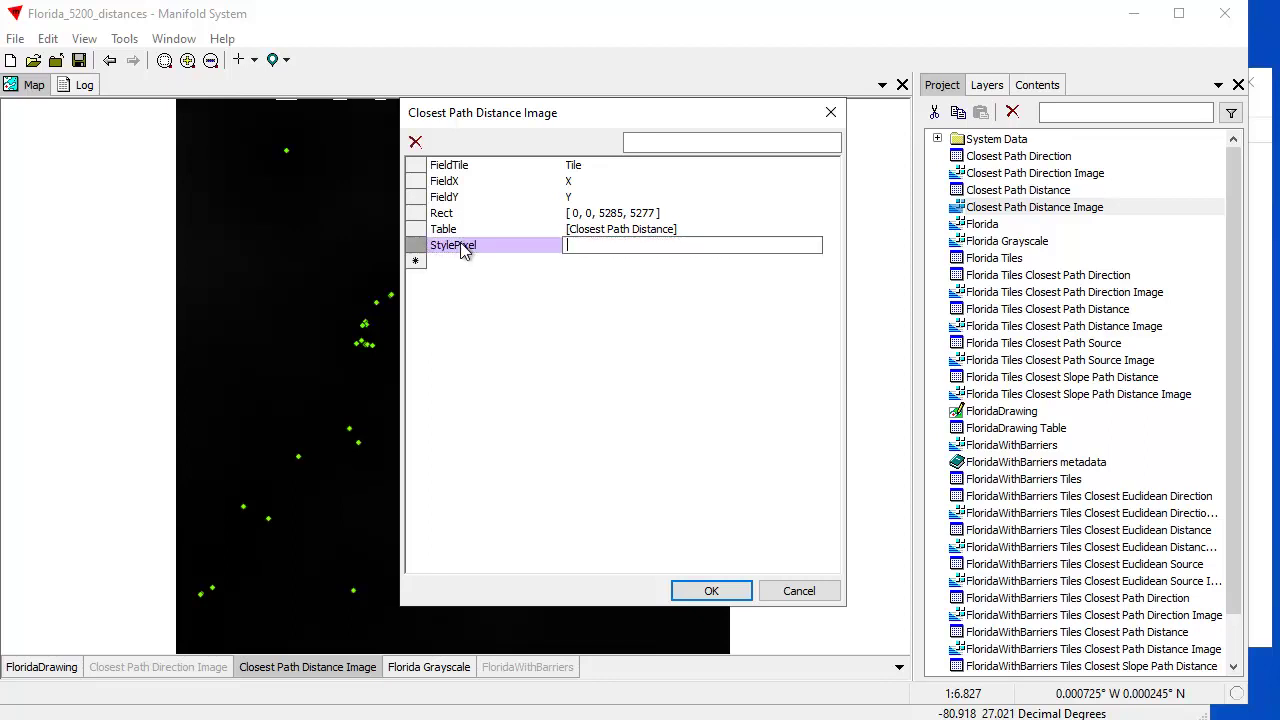
pyautogui.hotkey('ctrl', 'v')
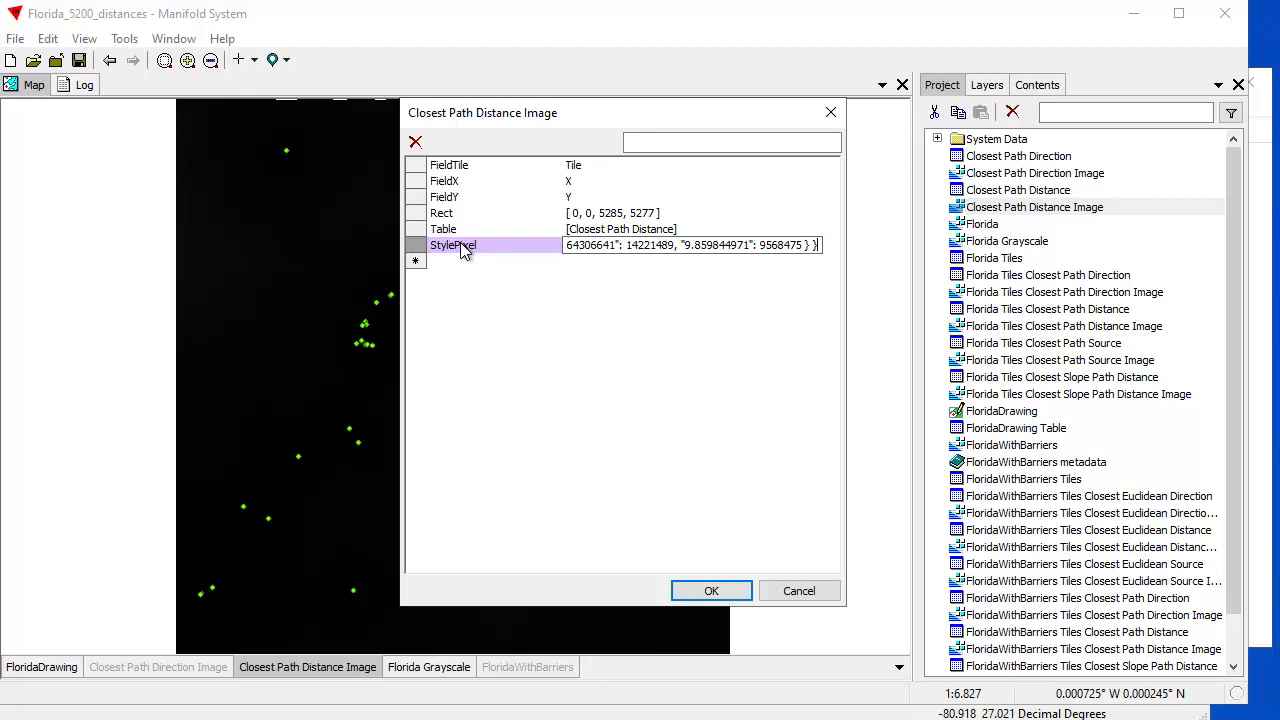
pyautogui.press('Return')
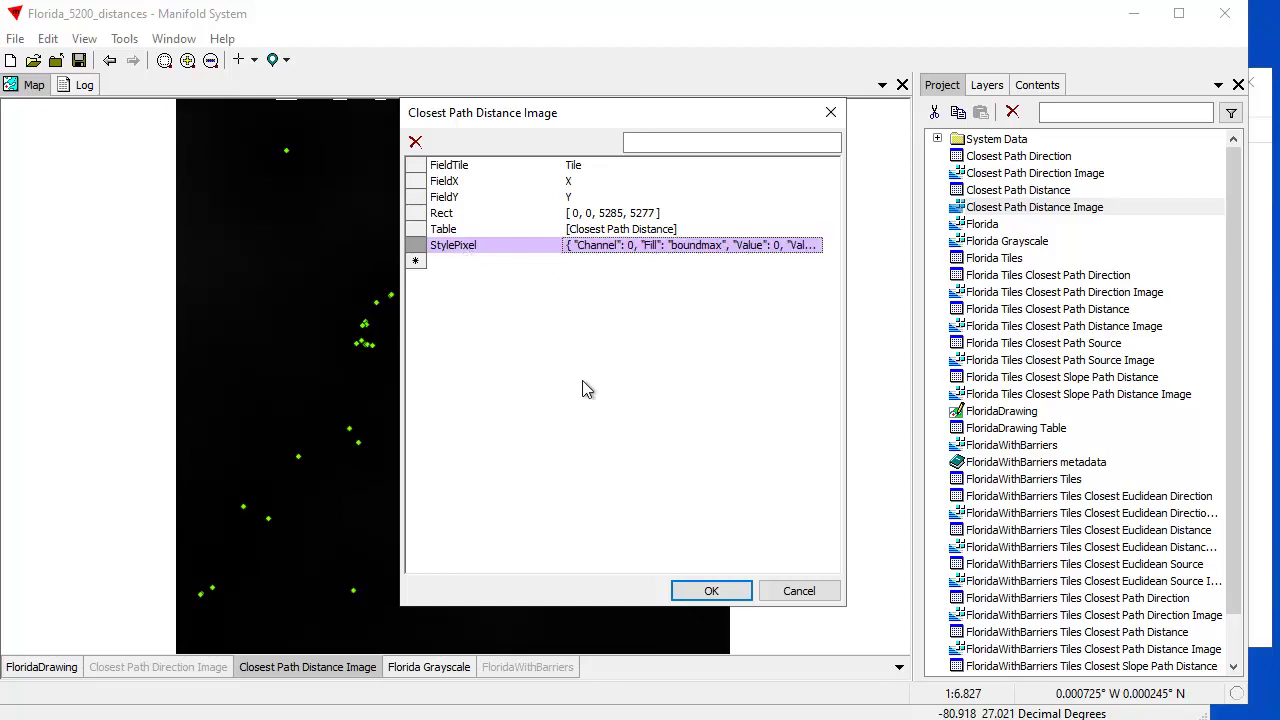
pyautogui.click(721, 591)
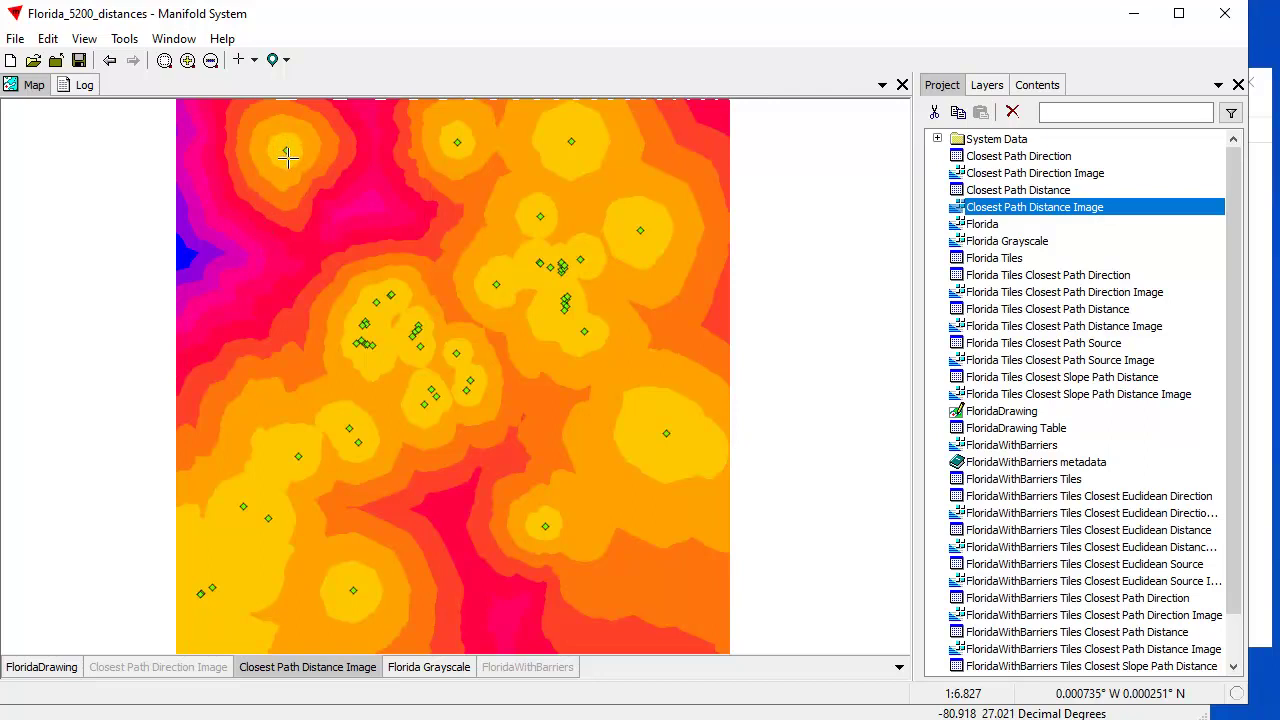
# Return to the transform templates, hiding the Closest Path Distance Image layer and making Florida Grayscale the active one
pyautogui.click(326, 668)
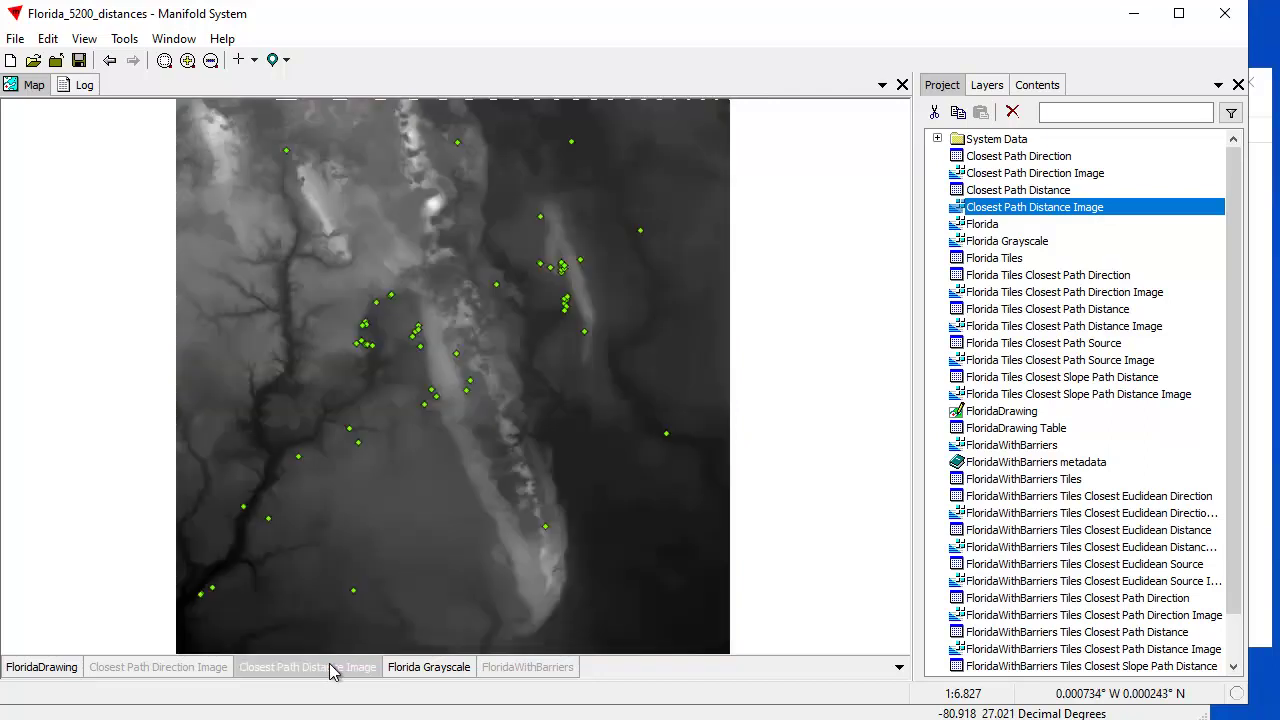
pyautogui.click(420, 670)
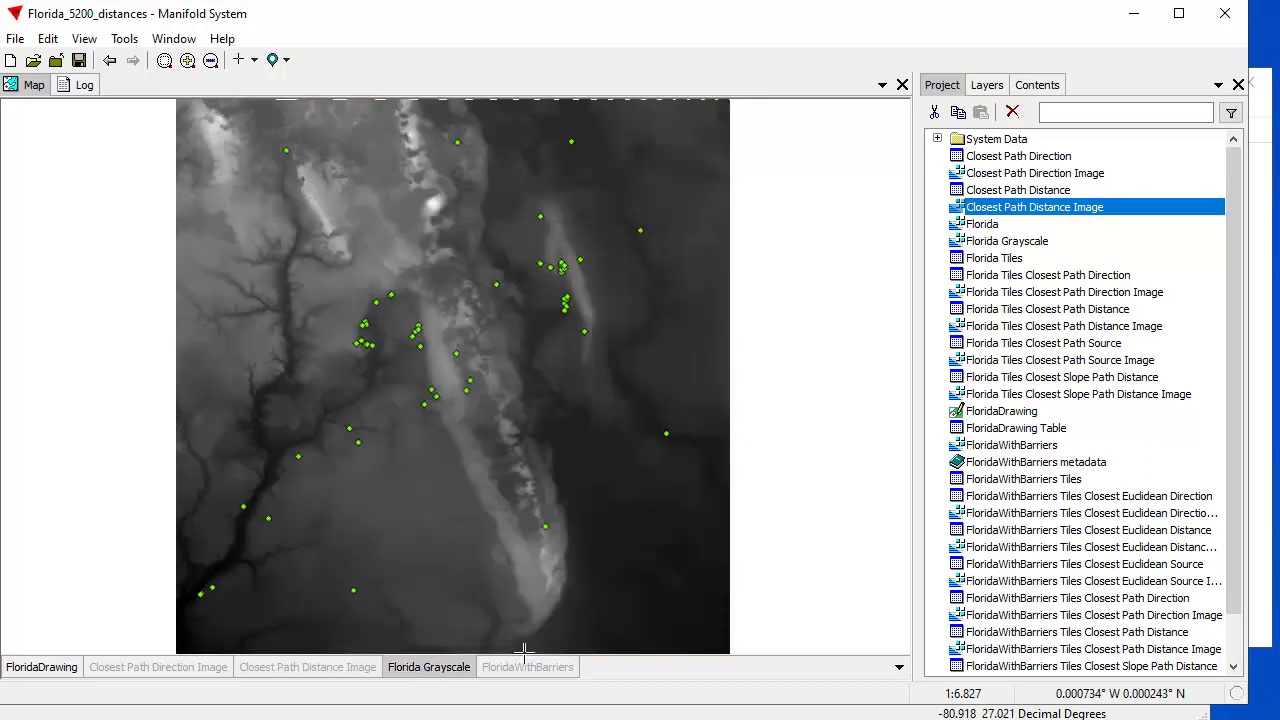
pyautogui.click(1038, 88)
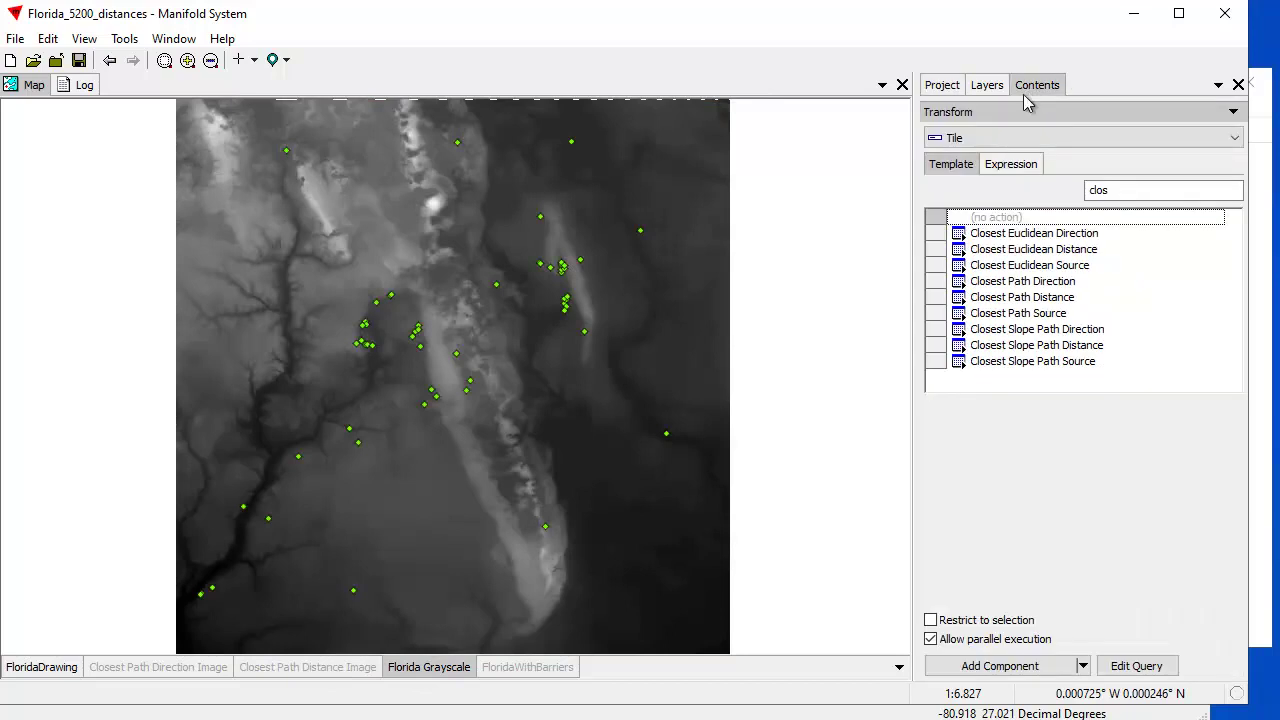
# Add a Closest Path Source component from the FloridaDrawing sources with unequal costs, naming its table Closest Path Source
pyautogui.click(1021, 318)
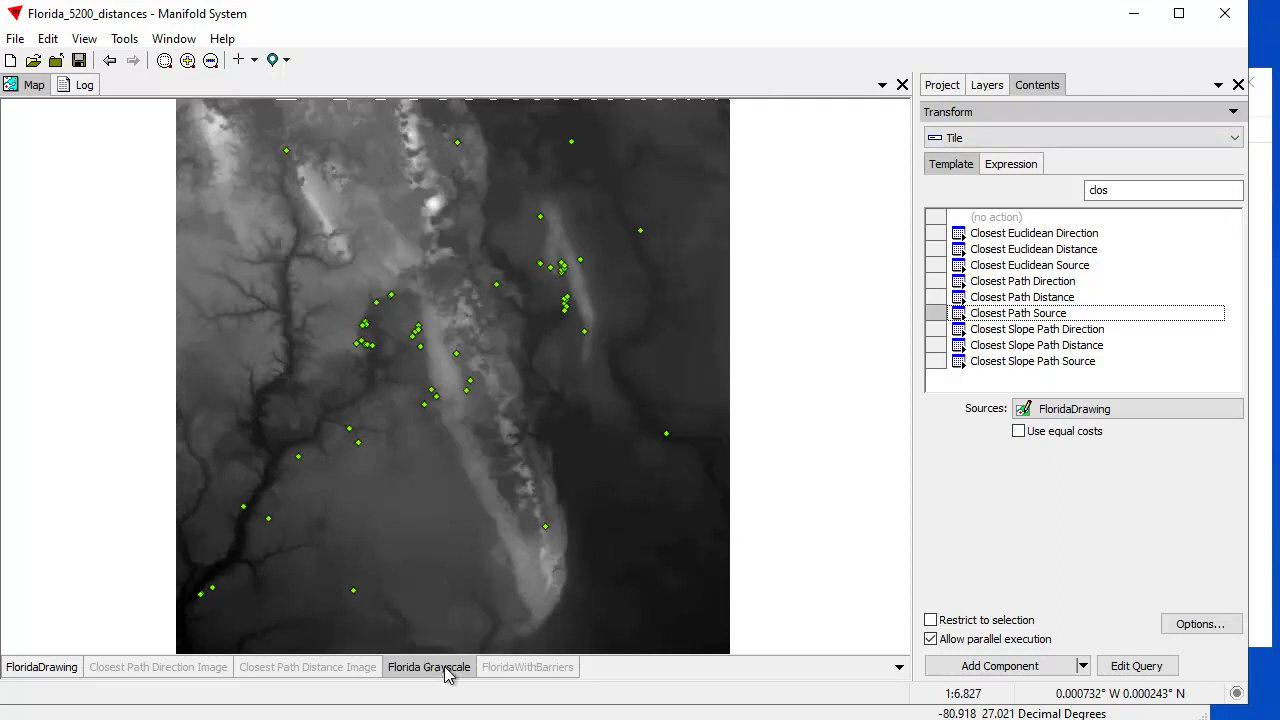
pyautogui.click(1172, 628)
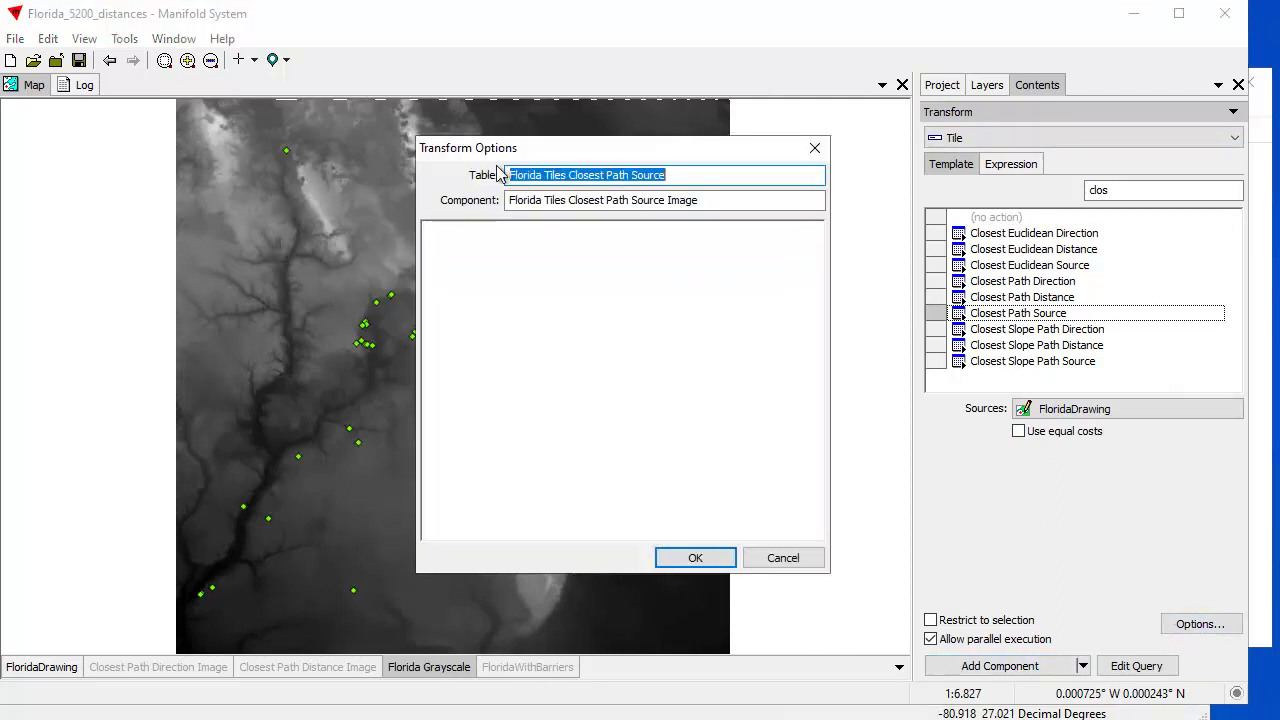
pyautogui.moveTo(569, 175); pyautogui.dragTo(354, 184)
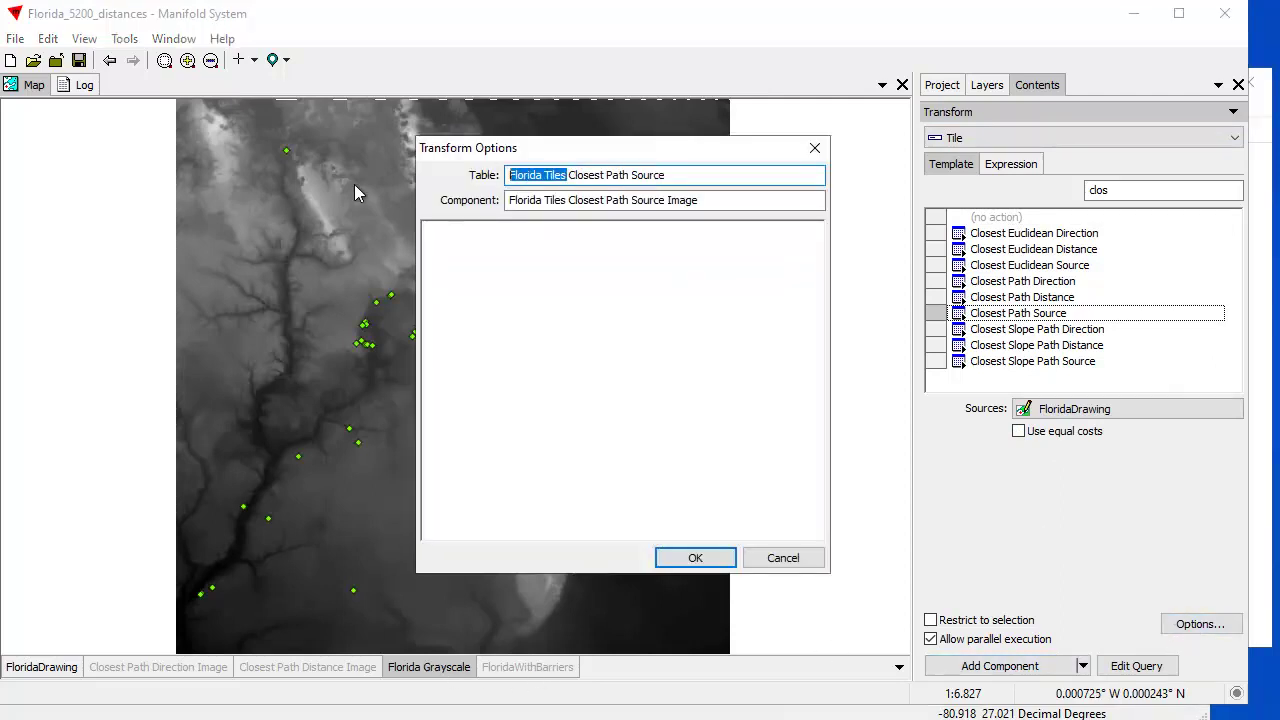
pyautogui.press('Delete')
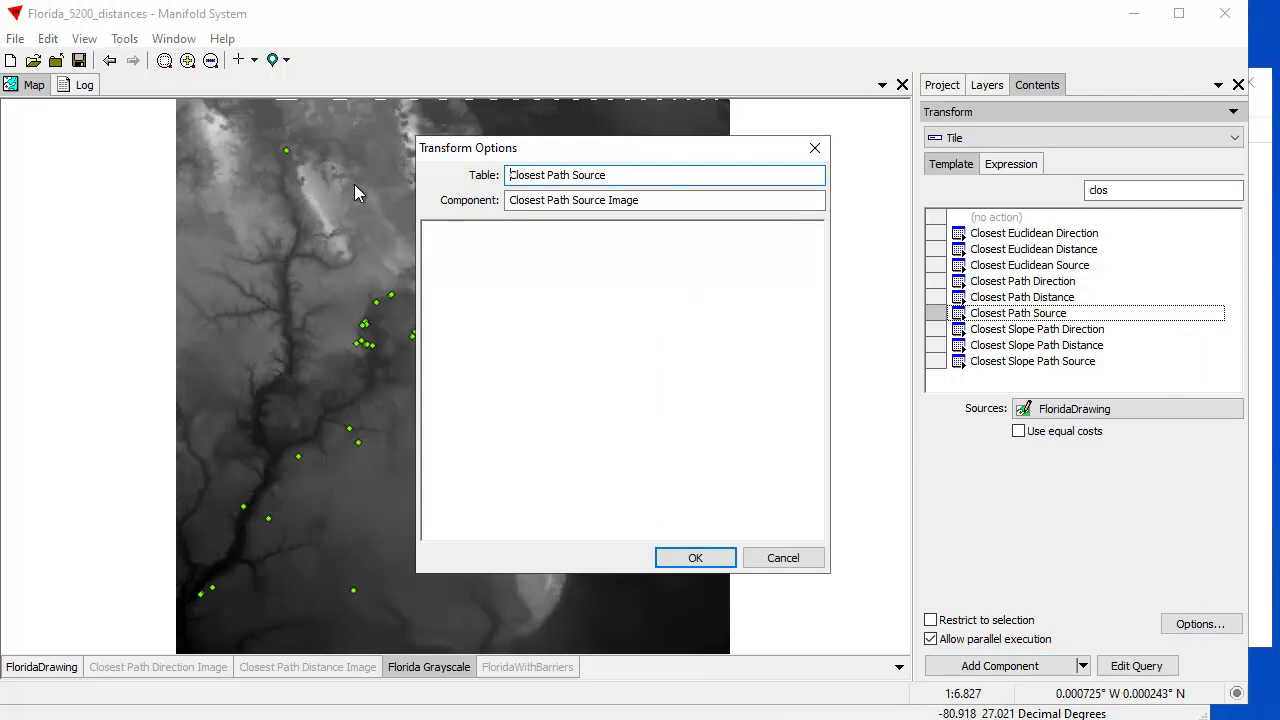
pyautogui.click(695, 558)
pyautogui.click(978, 668)
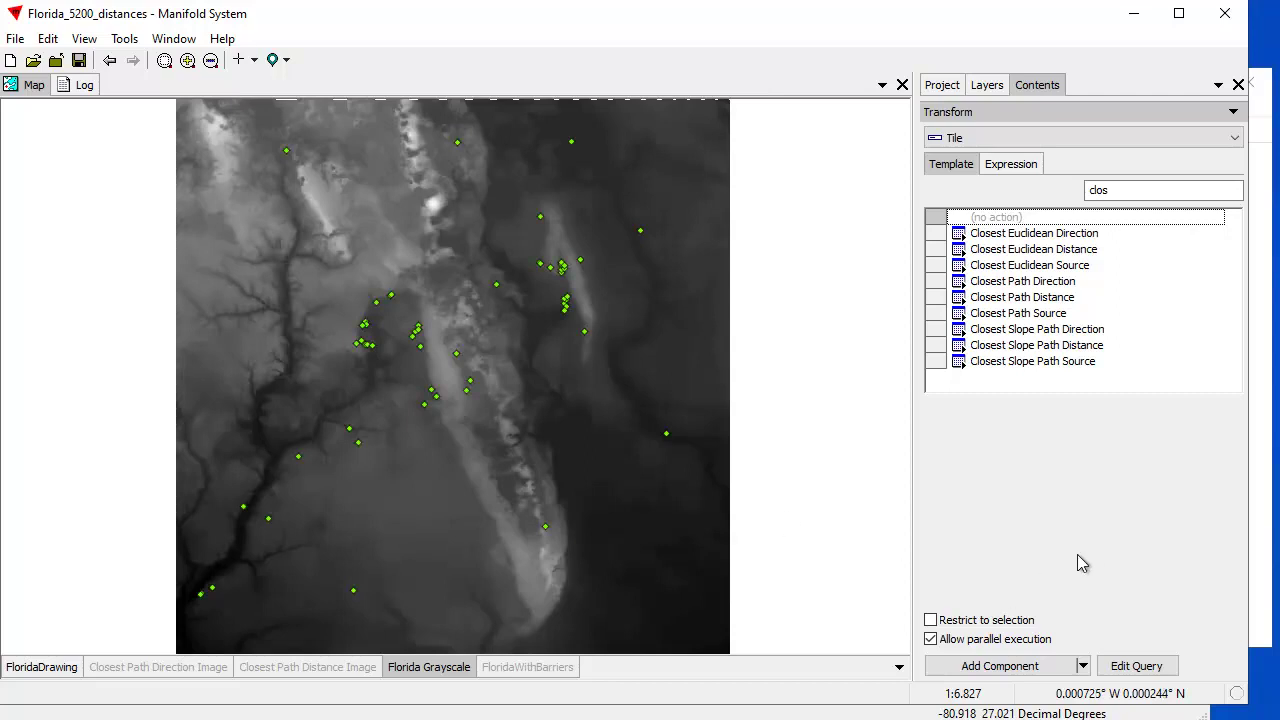
# Add Closest Path Source Image from the project to the map as a layer
pyautogui.click(945, 88)
pyautogui.click(1077, 246)
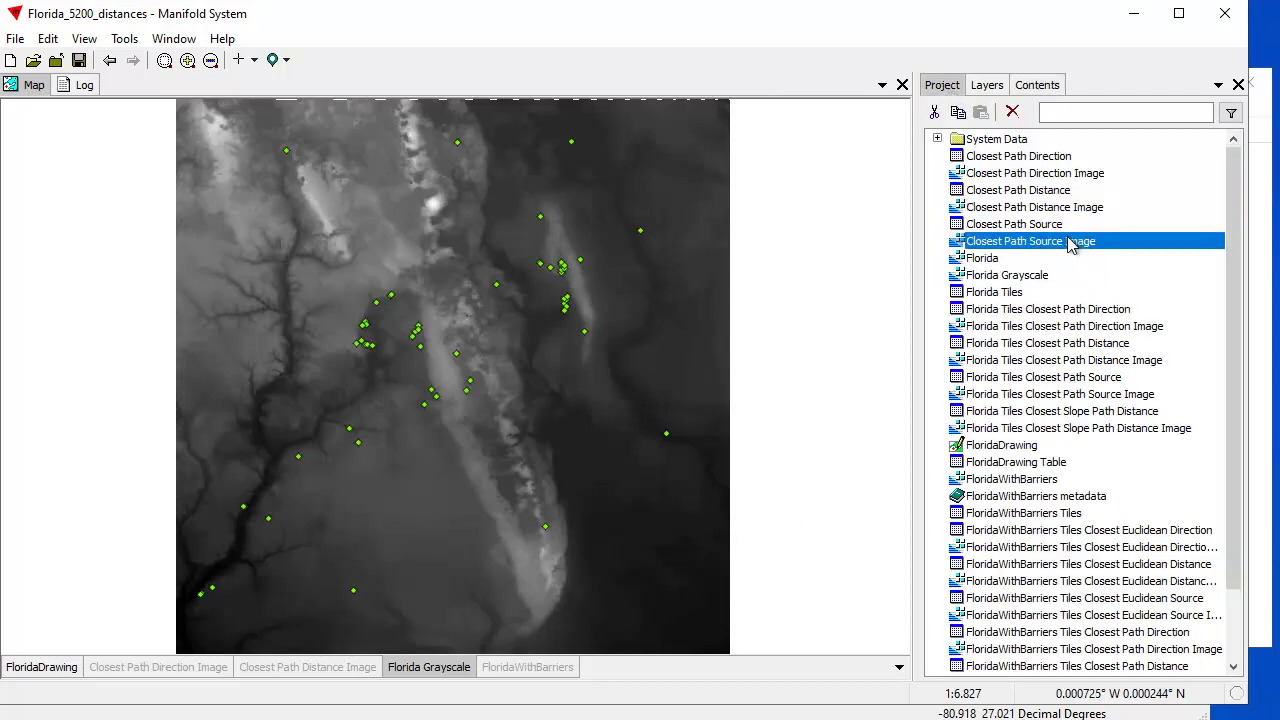
pyautogui.moveTo(1077, 246); pyautogui.dragTo(602, 296)
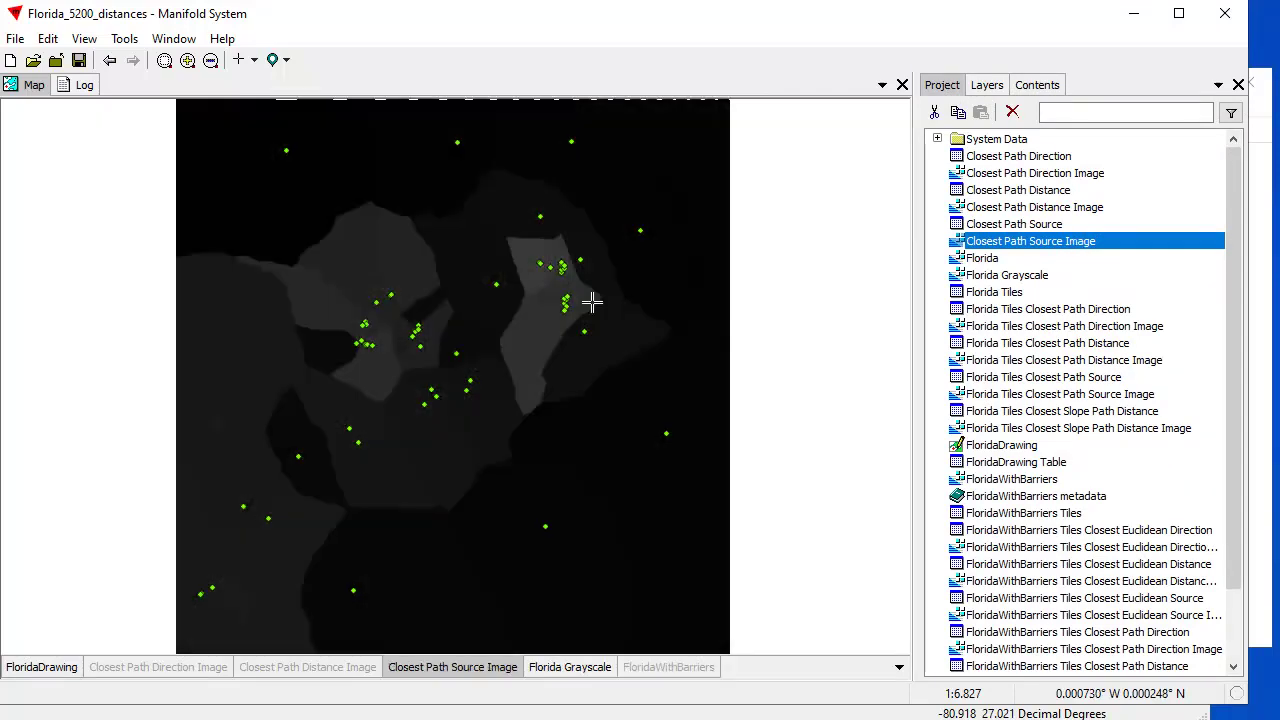
# Copy the StylePixel value from the properties of Florida Tiles Closest Path Source Image
pyautogui.click(1056, 394)
pyautogui.rightClick(1056, 394)
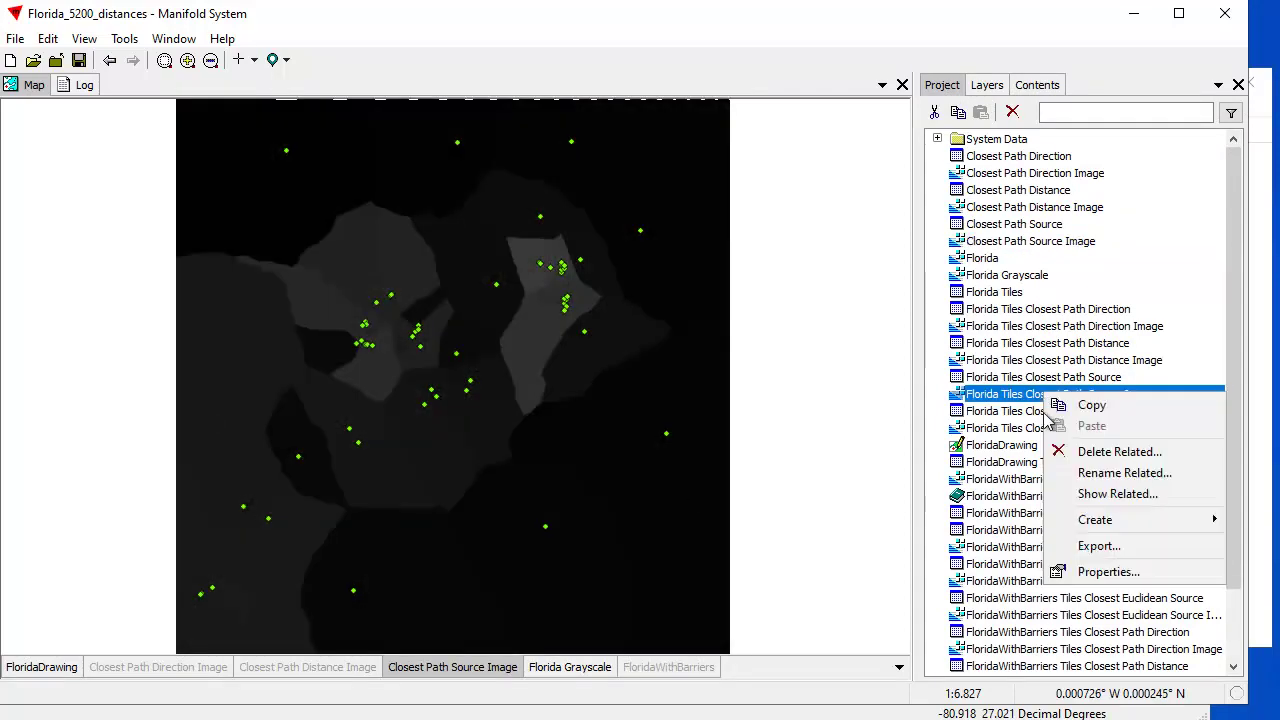
pyautogui.click(1100, 572)
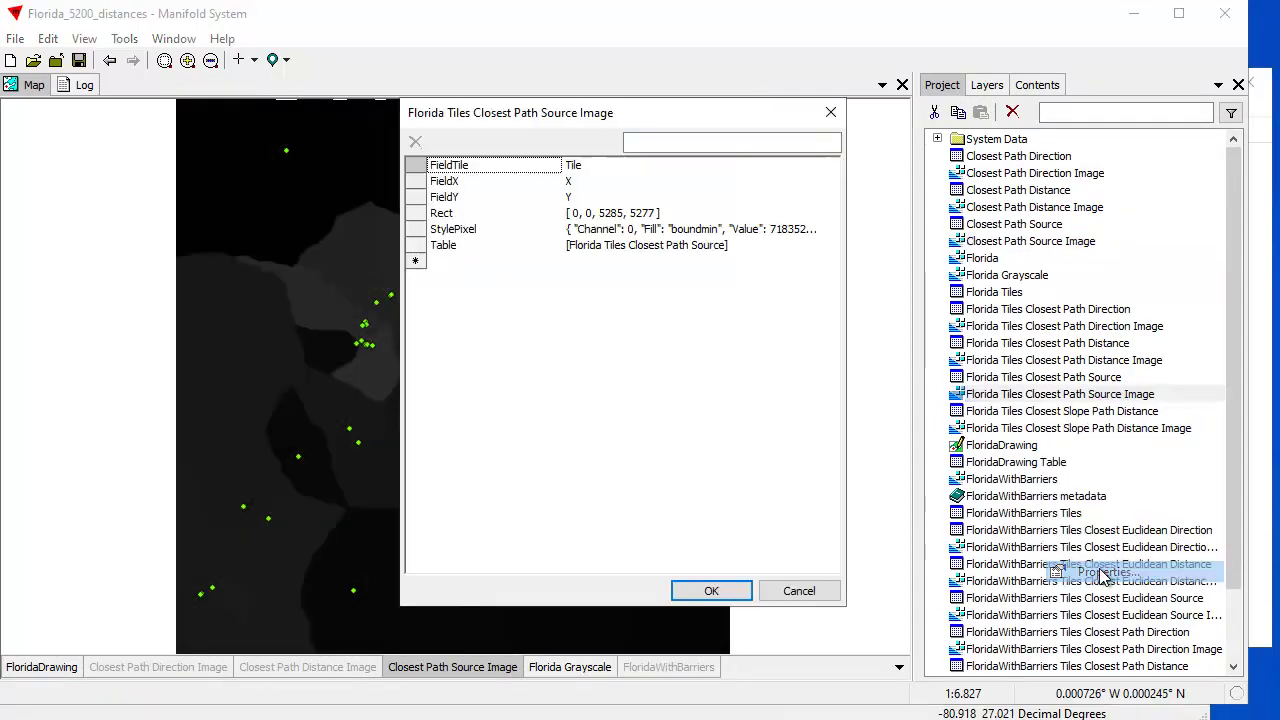
pyautogui.rightClick(690, 230)
pyautogui.click(738, 263)
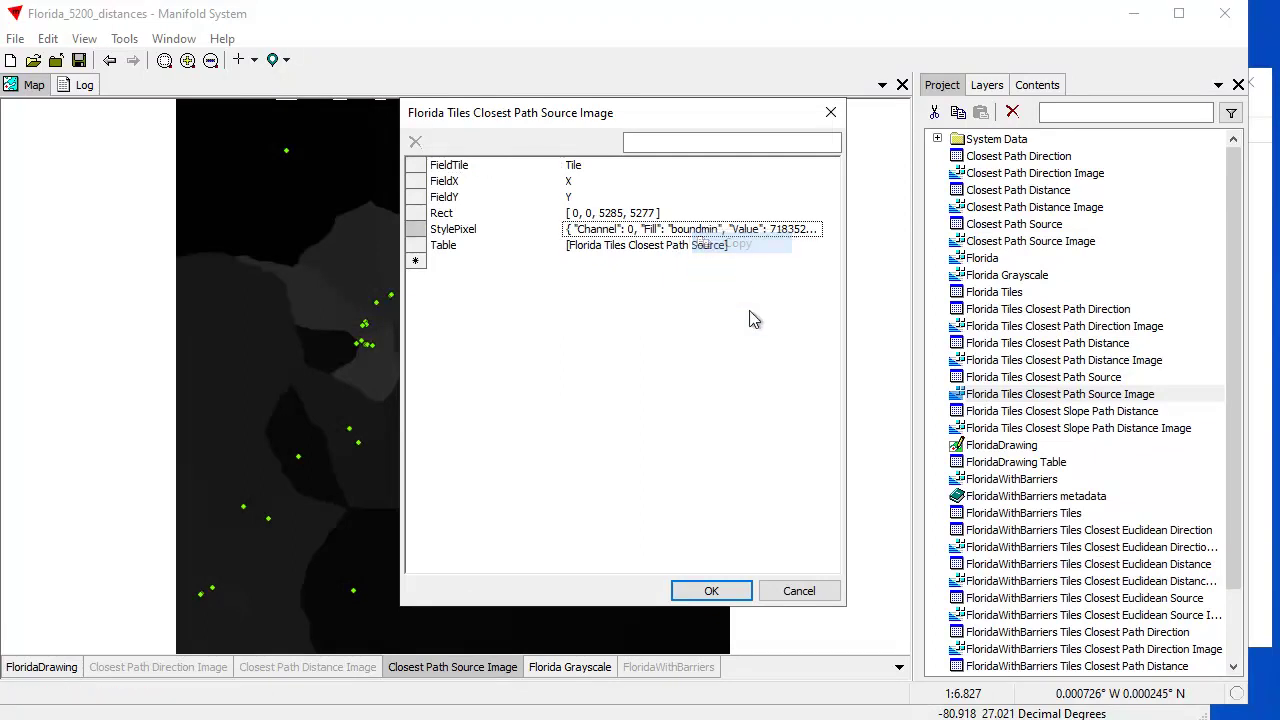
pyautogui.click(802, 590)
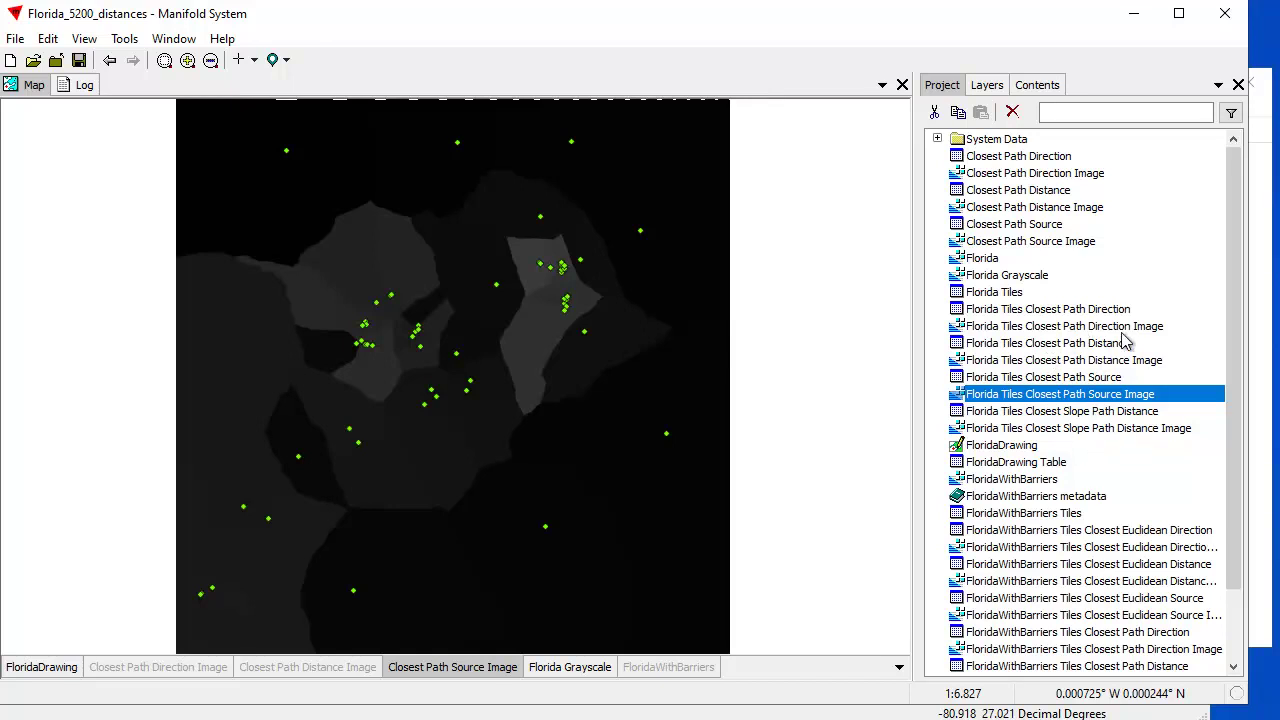
# Enter a StylePixel property with the copied style value in the properties of Closest Path Source Image
pyautogui.click(1063, 243)
pyautogui.rightClick(1063, 243)
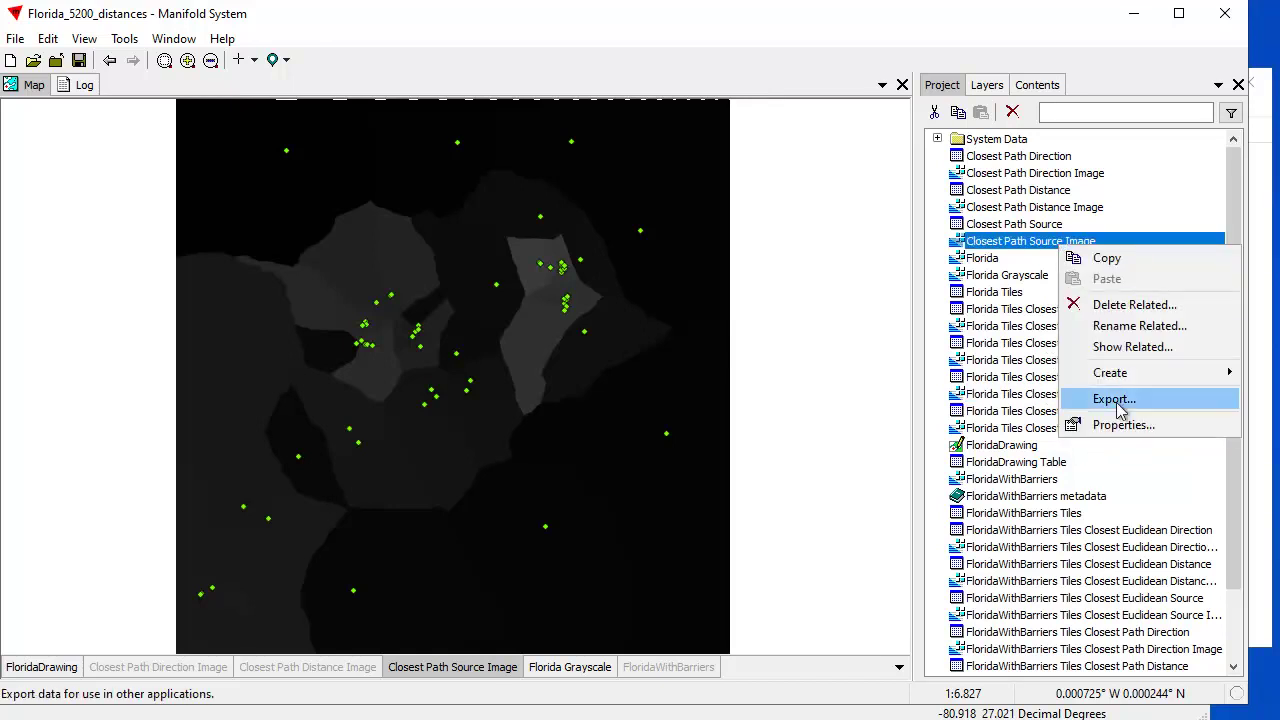
pyautogui.click(1128, 425)
pyautogui.click(449, 245)
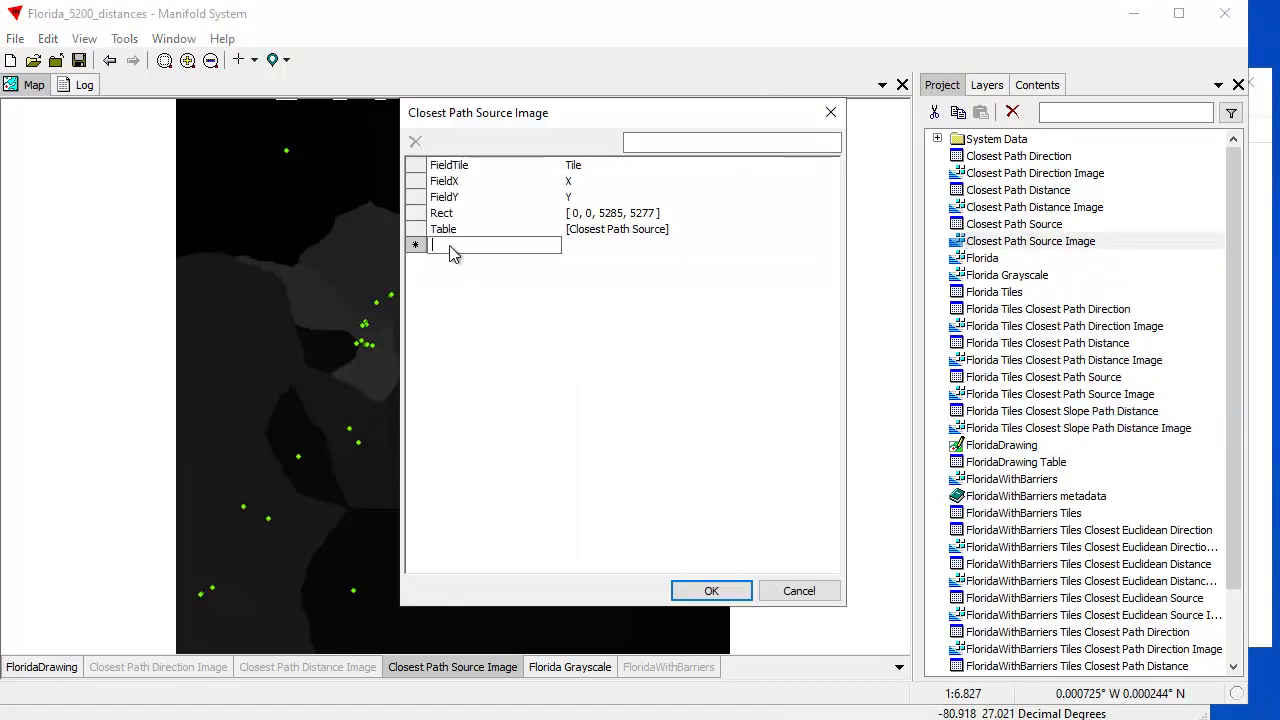
pyautogui.write('StylePixel')
pyautogui.press('Return')
pyautogui.press('Tab')
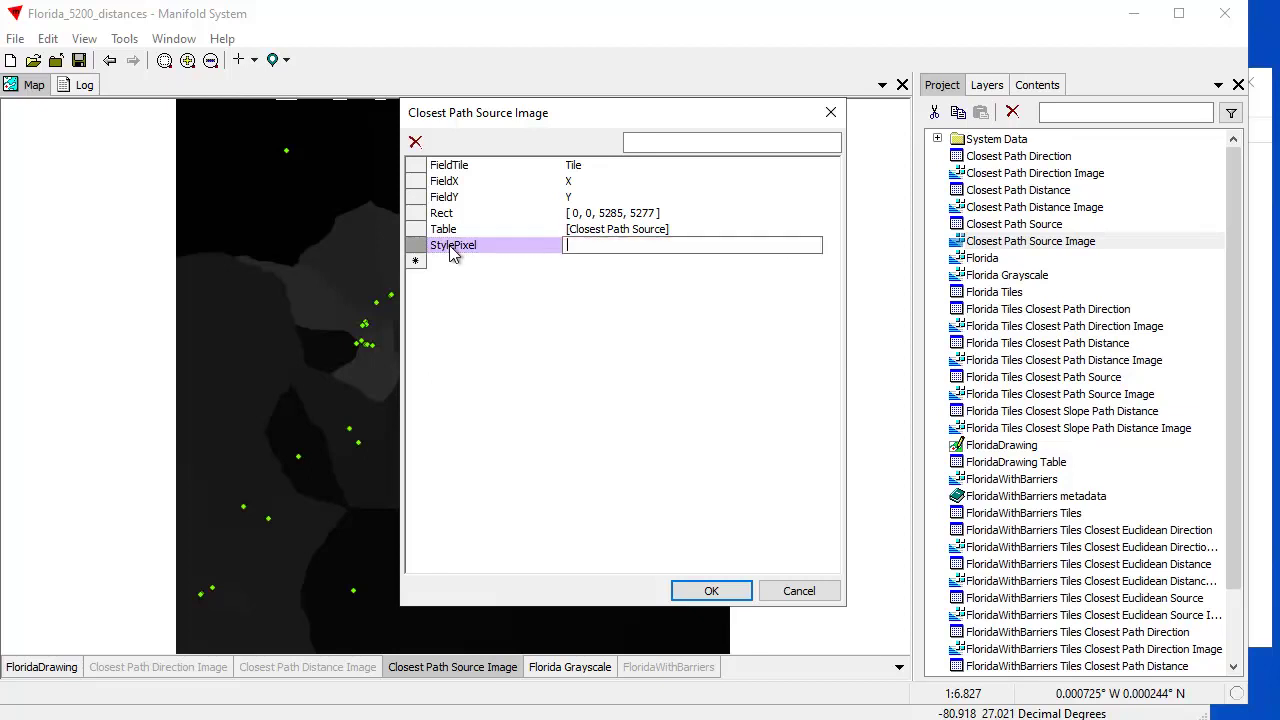
pyautogui.hotkey('ctrl', 'v')
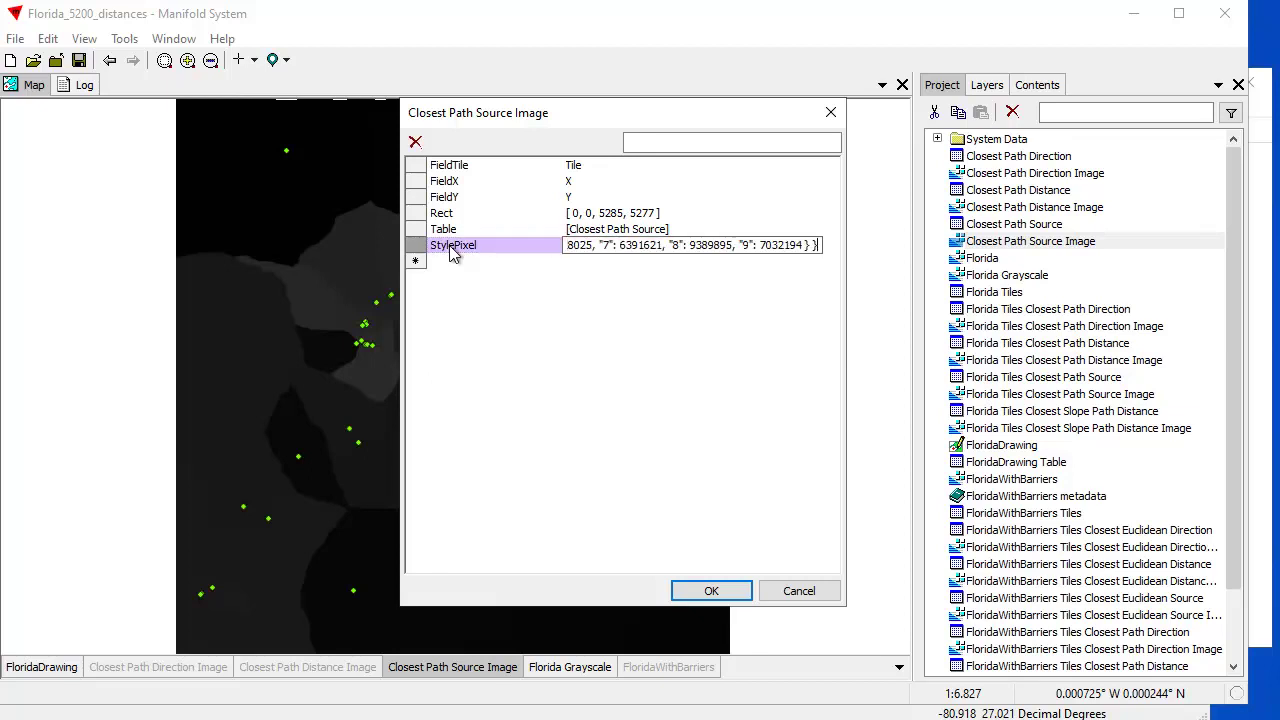
pyautogui.press('Return')
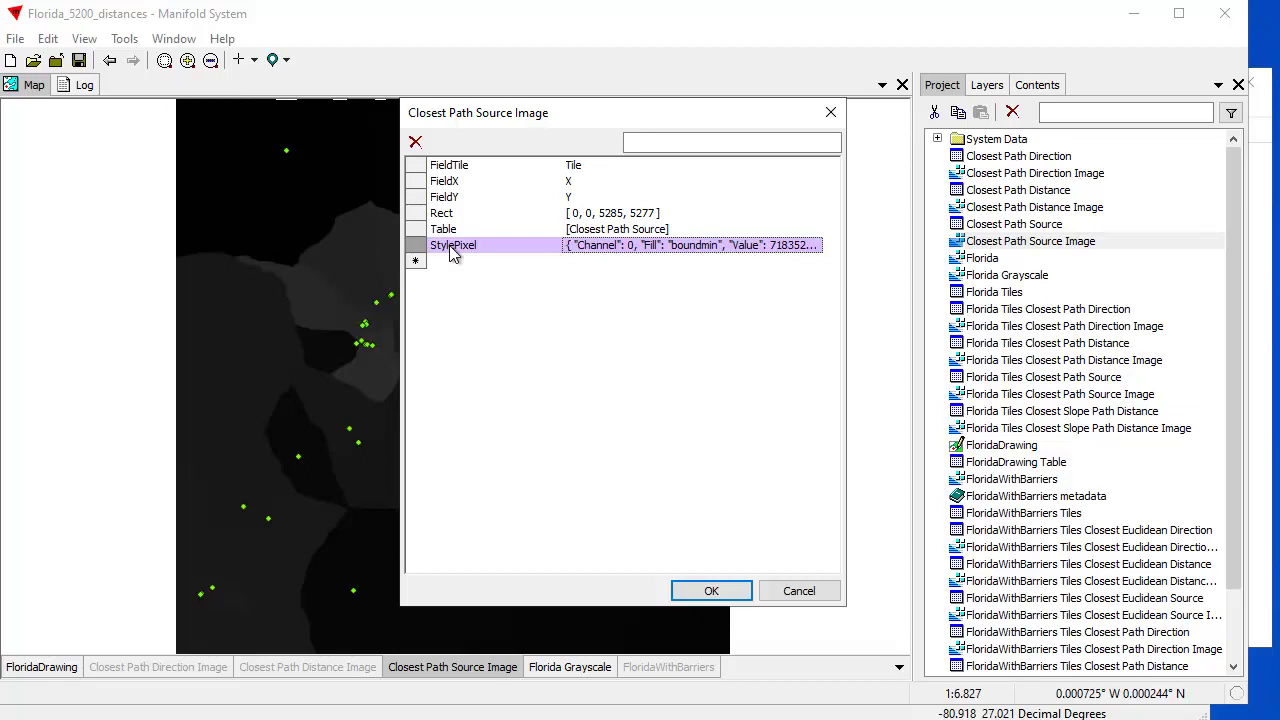
# Review the full StylePixel text of Closest Path Source Image without editing it, and apply the new property
pyautogui.rightClick(649, 247)
pyautogui.click(696, 322)
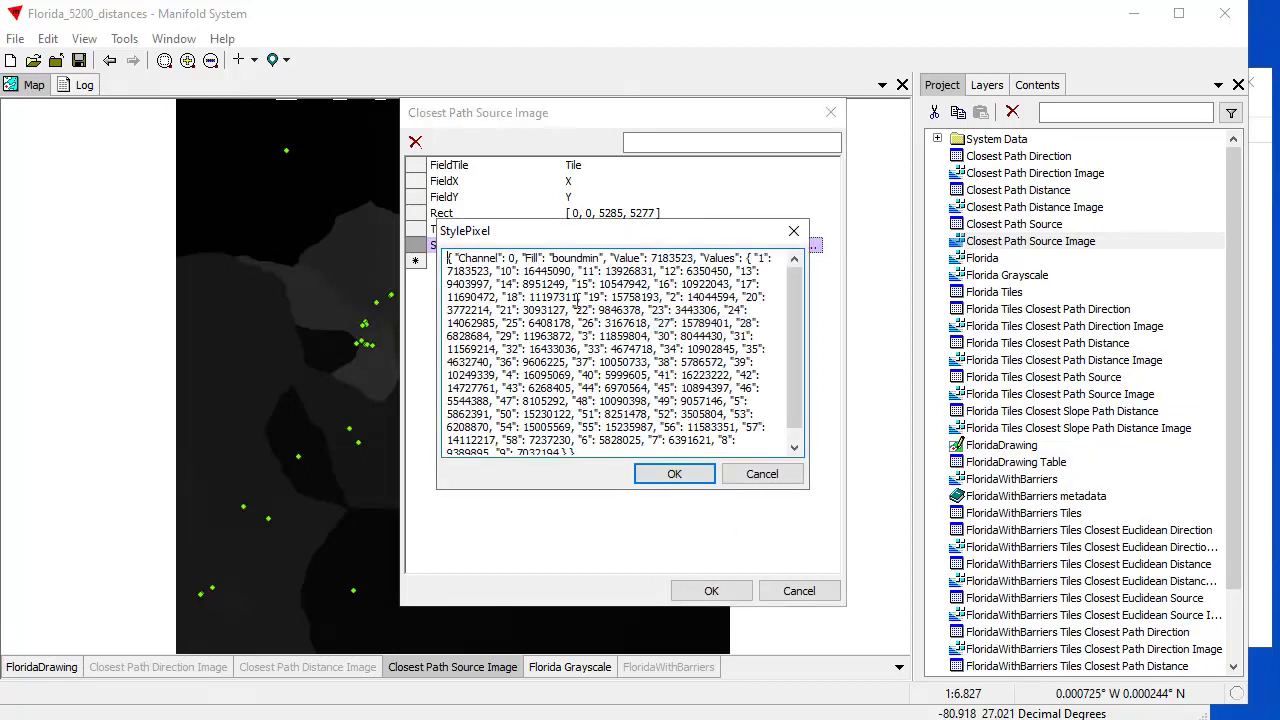
pyautogui.scroll(-1, 808, 428)
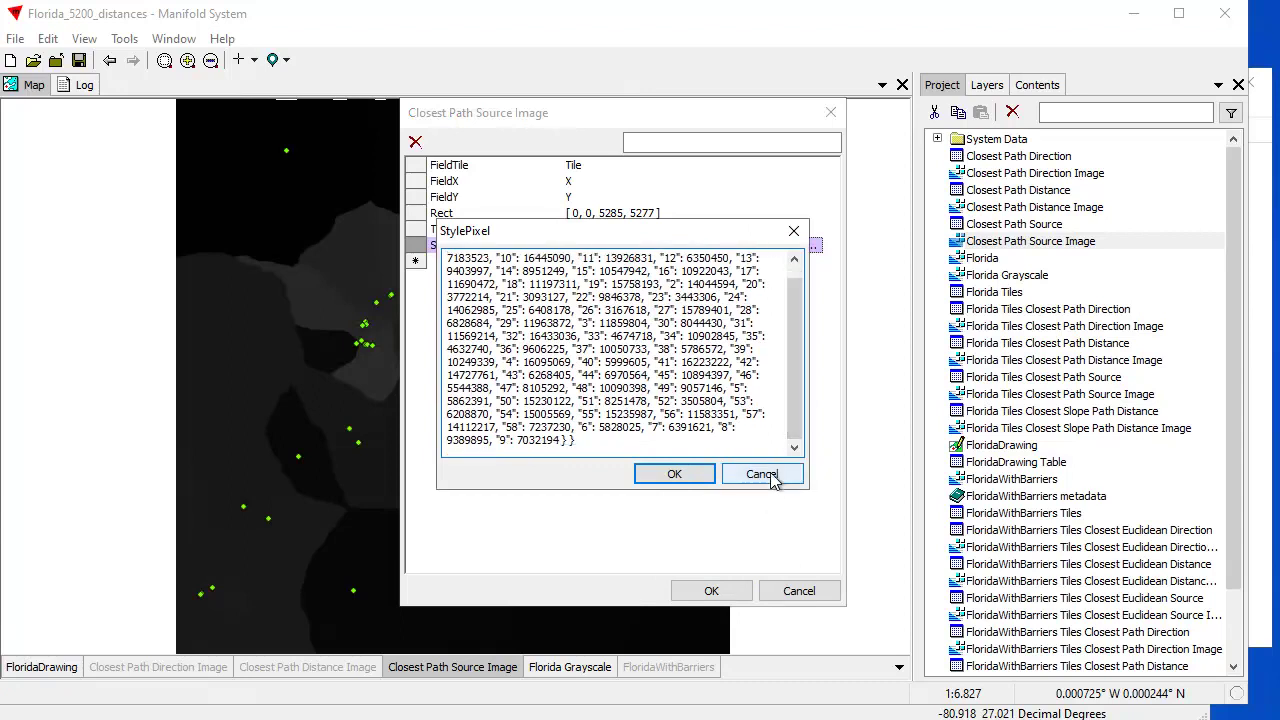
pyautogui.click(768, 477)
pyautogui.click(734, 595)
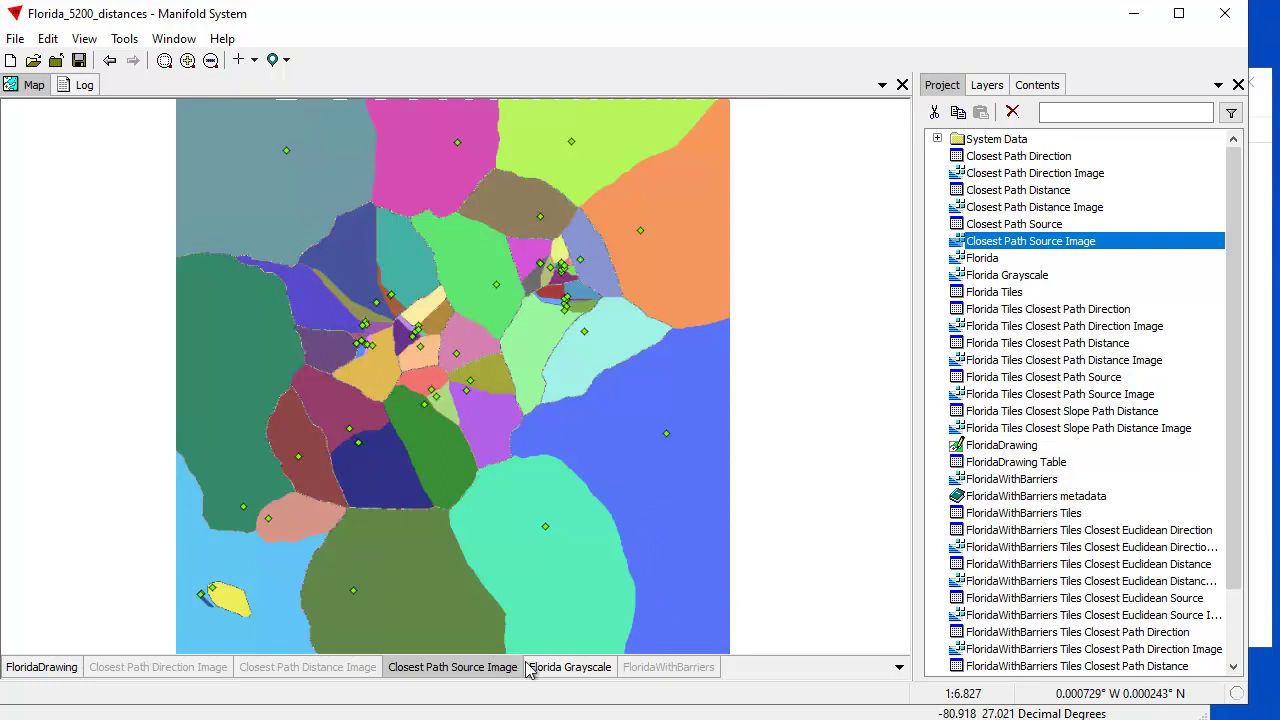
# Compare the Closest Path Source Image layer with the terrain by hiding it and showing it again
pyautogui.keyDown('shift'); pyautogui.click(487, 670); pyautogui.keyUp('shift')
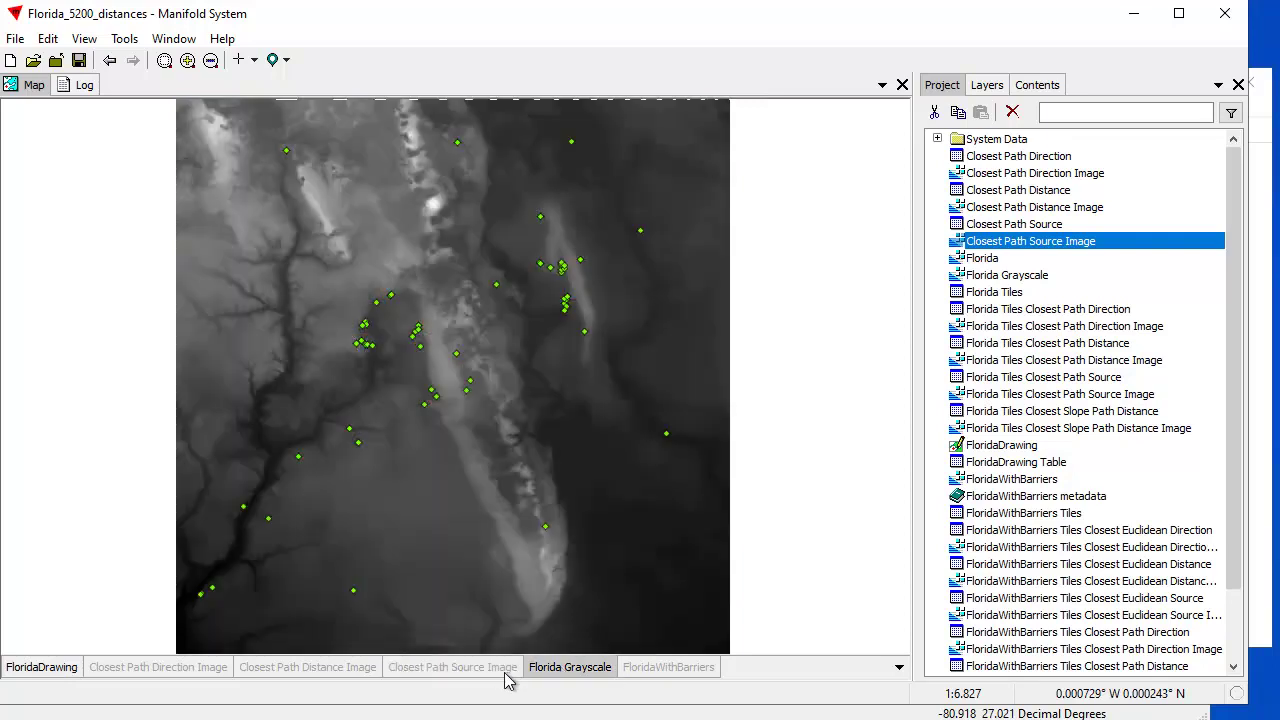
pyautogui.keyDown('shift'); pyautogui.click(492, 676); pyautogui.keyUp('shift')
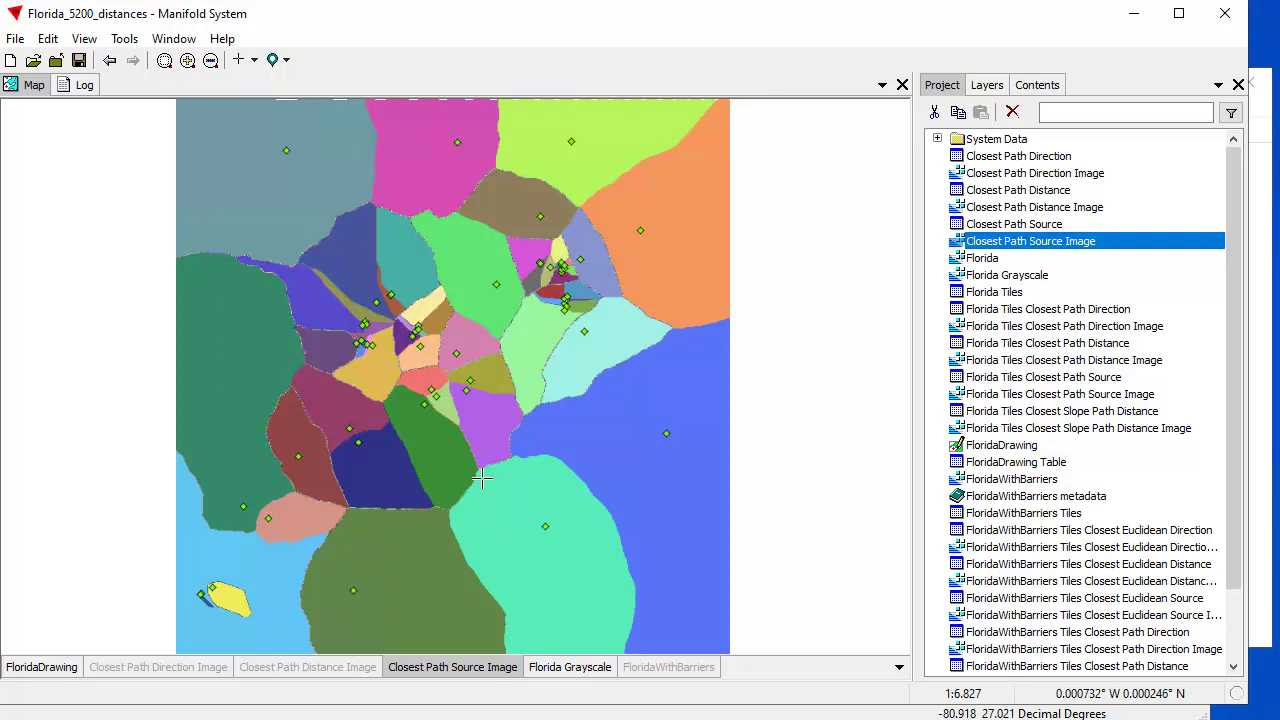
# Hide Closest Path Source Image and set up the Closest Slope Path Distance transform on Florida Grayscale with Start from source enabled
pyautogui.keyDown('shift'); pyautogui.click(470, 667); pyautogui.keyUp('shift')
pyautogui.click(571, 667)
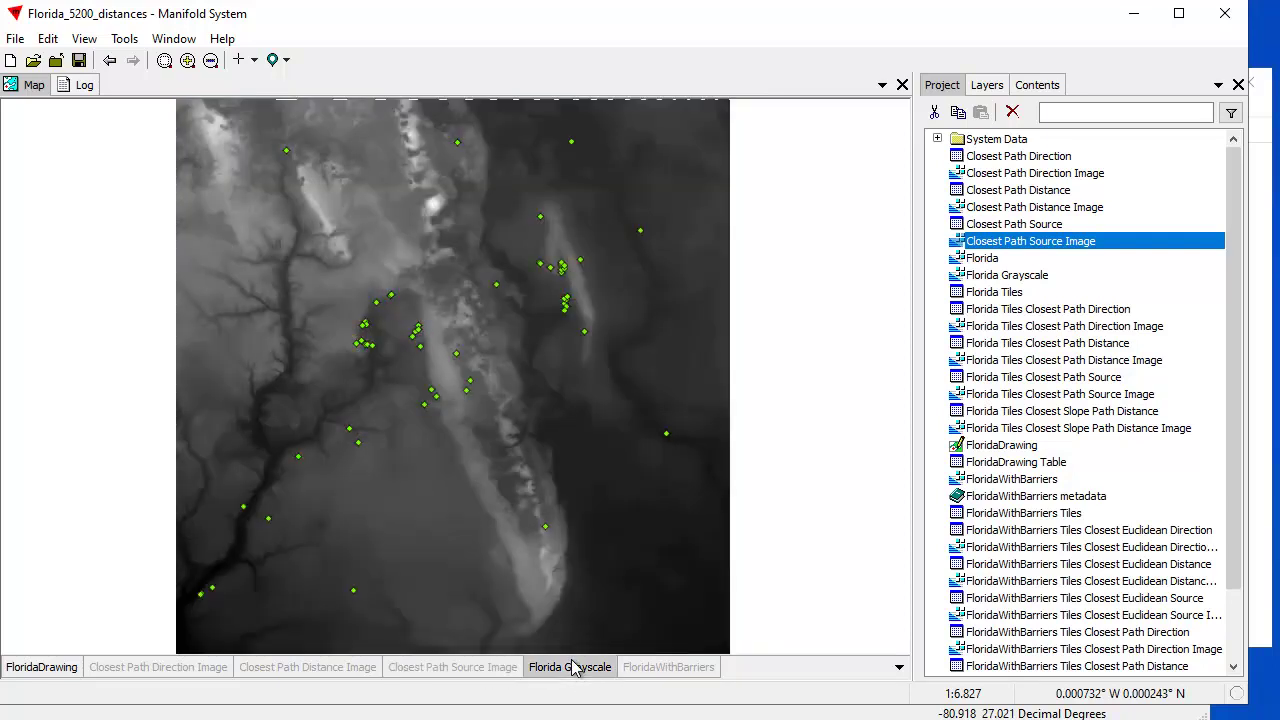
pyautogui.click(1040, 88)
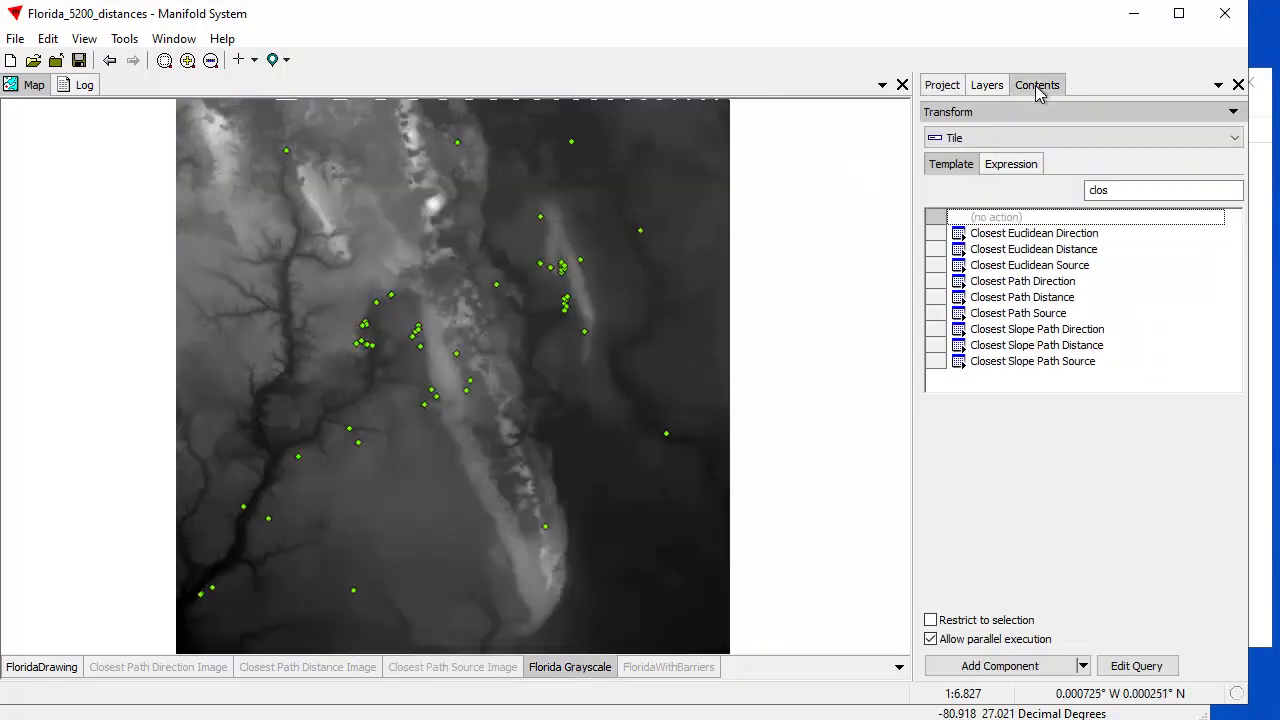
pyautogui.click(979, 117)
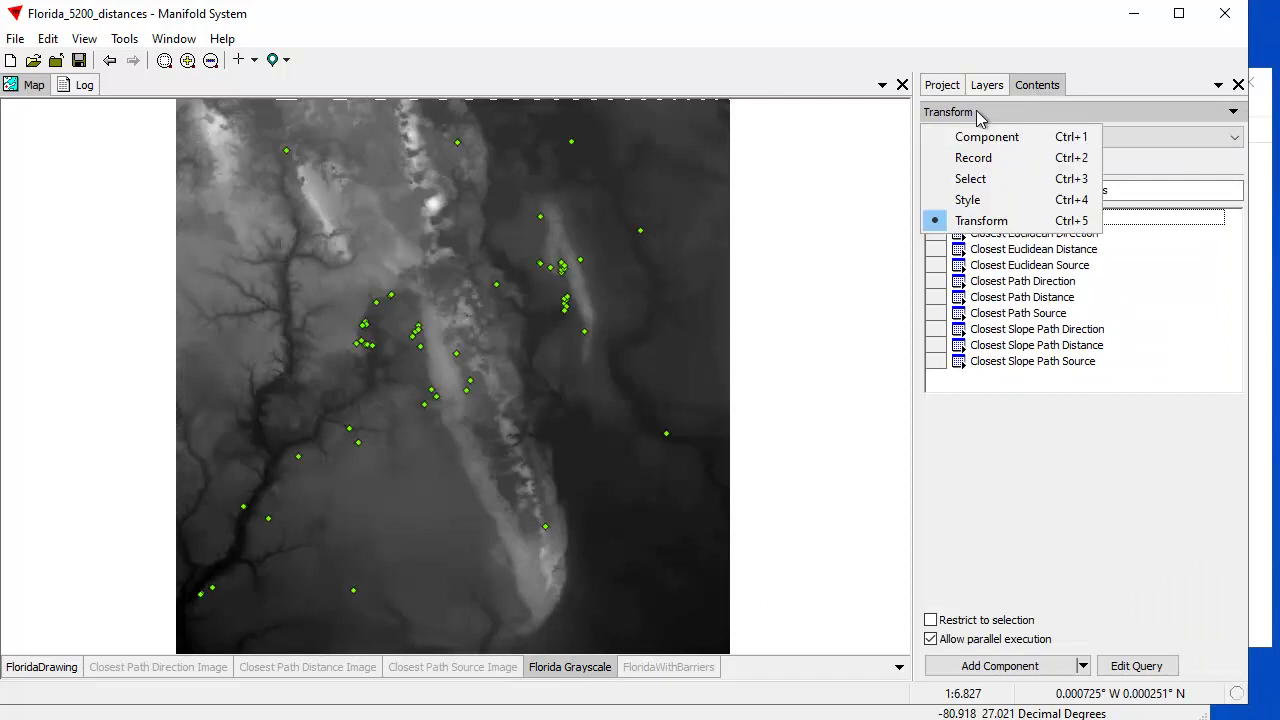
pyautogui.click(1098, 468)
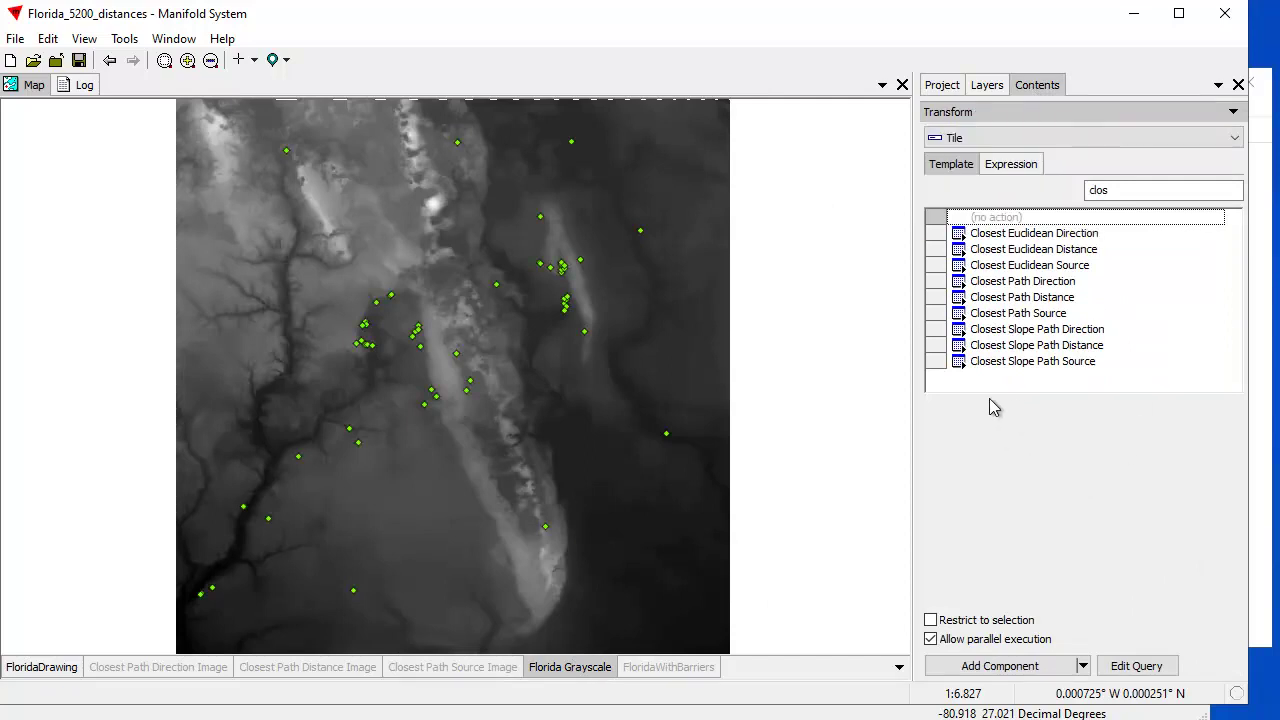
pyautogui.click(1029, 347)
pyautogui.click(1018, 556)
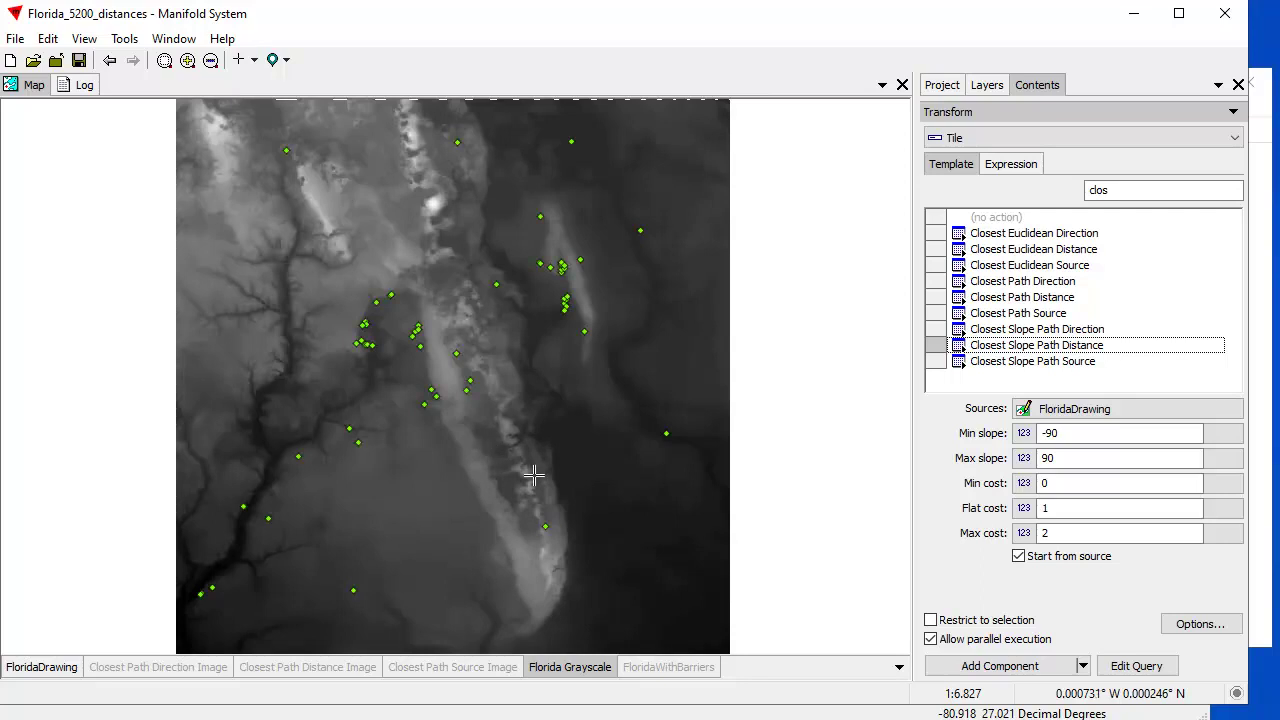
# Shorten the output names to Closest Slope Path Distance and Closest Slope Path Distance Image, and run the transform as a new component
pyautogui.click(1202, 623)
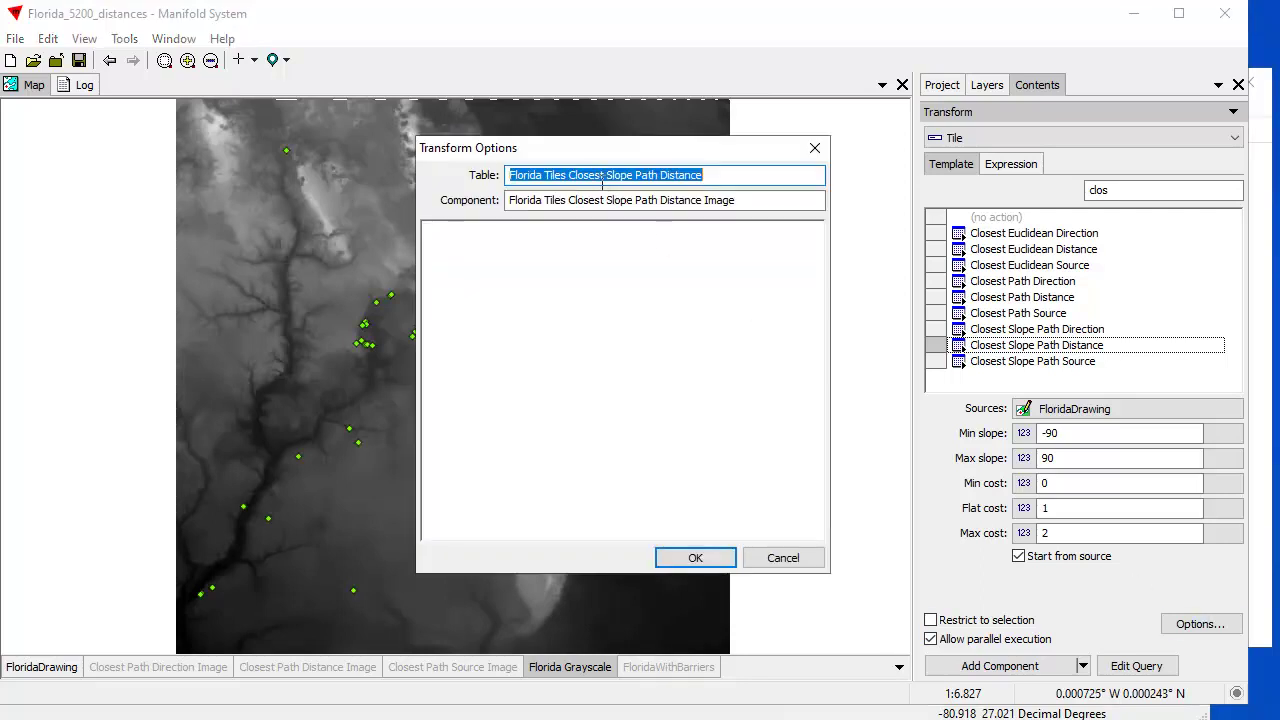
pyautogui.moveTo(569, 175); pyautogui.dragTo(382, 170)
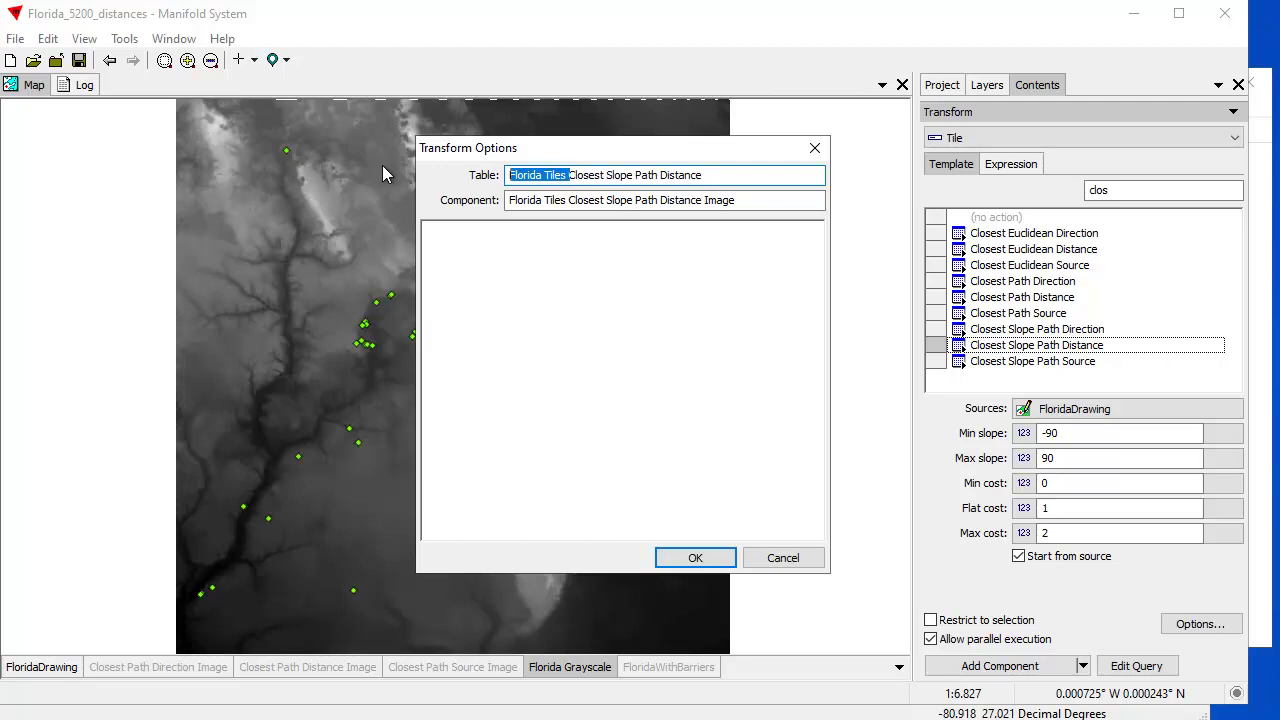
pyautogui.press('Delete')
pyautogui.click(690, 558)
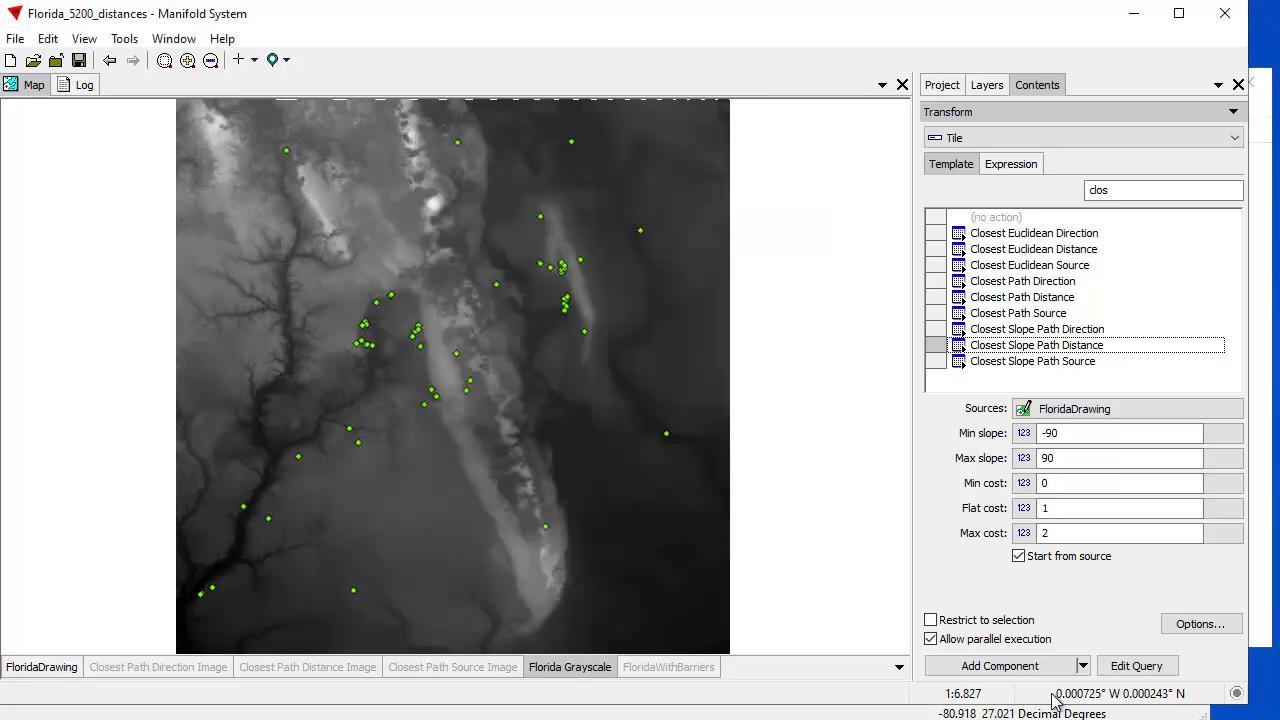
pyautogui.click(1015, 674)
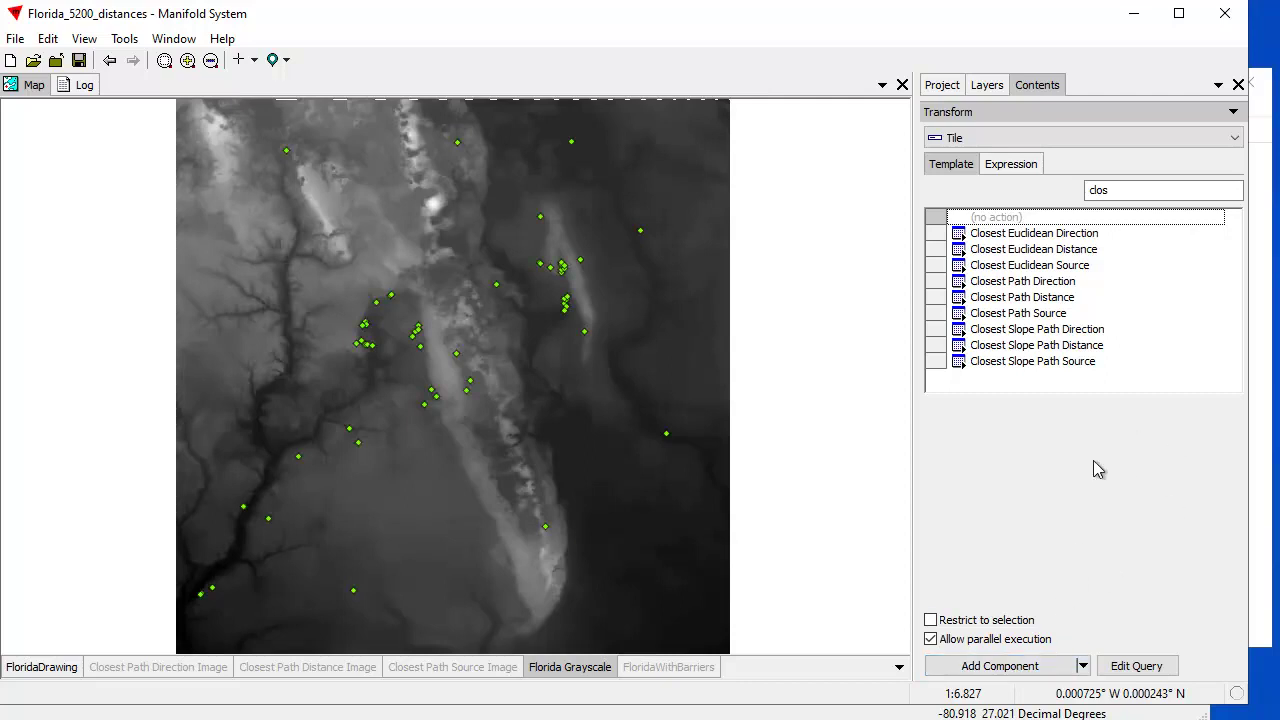
# Add Closest Slope Path Distance Image to the map as a layer
pyautogui.click(943, 88)
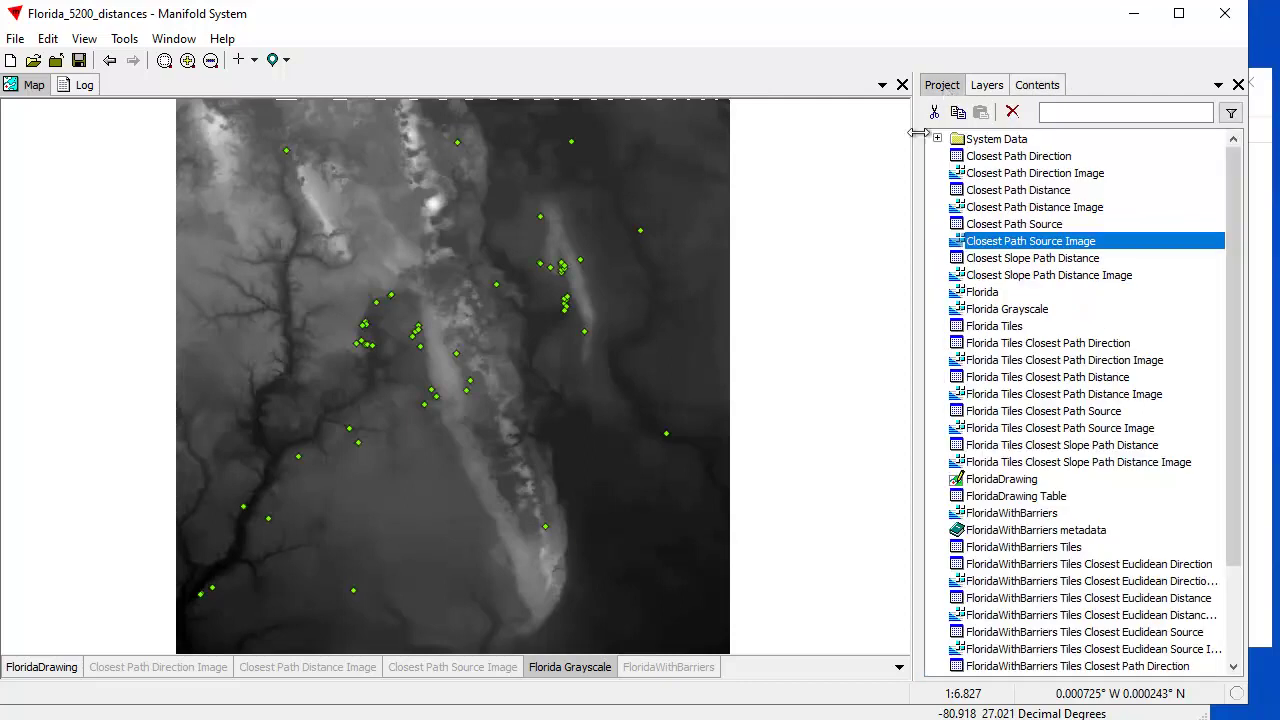
pyautogui.click(1095, 276)
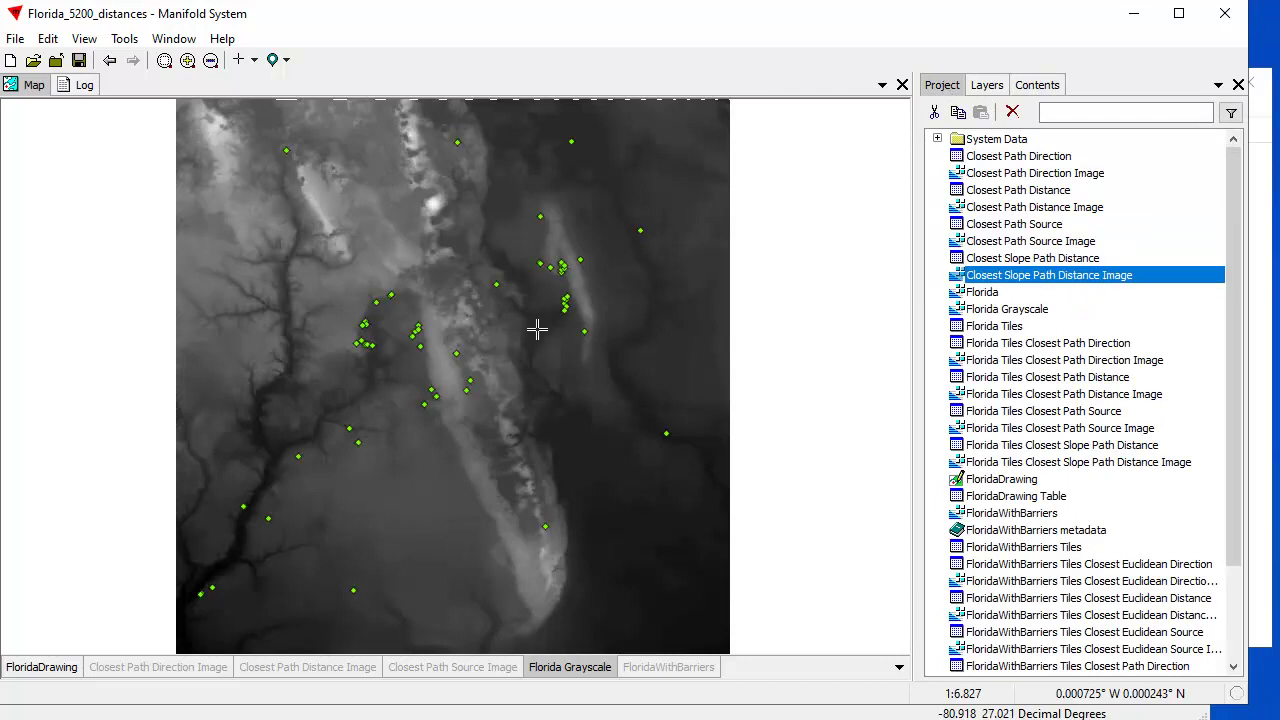
pyautogui.moveTo(540, 340); pyautogui.dragTo(550, 346)
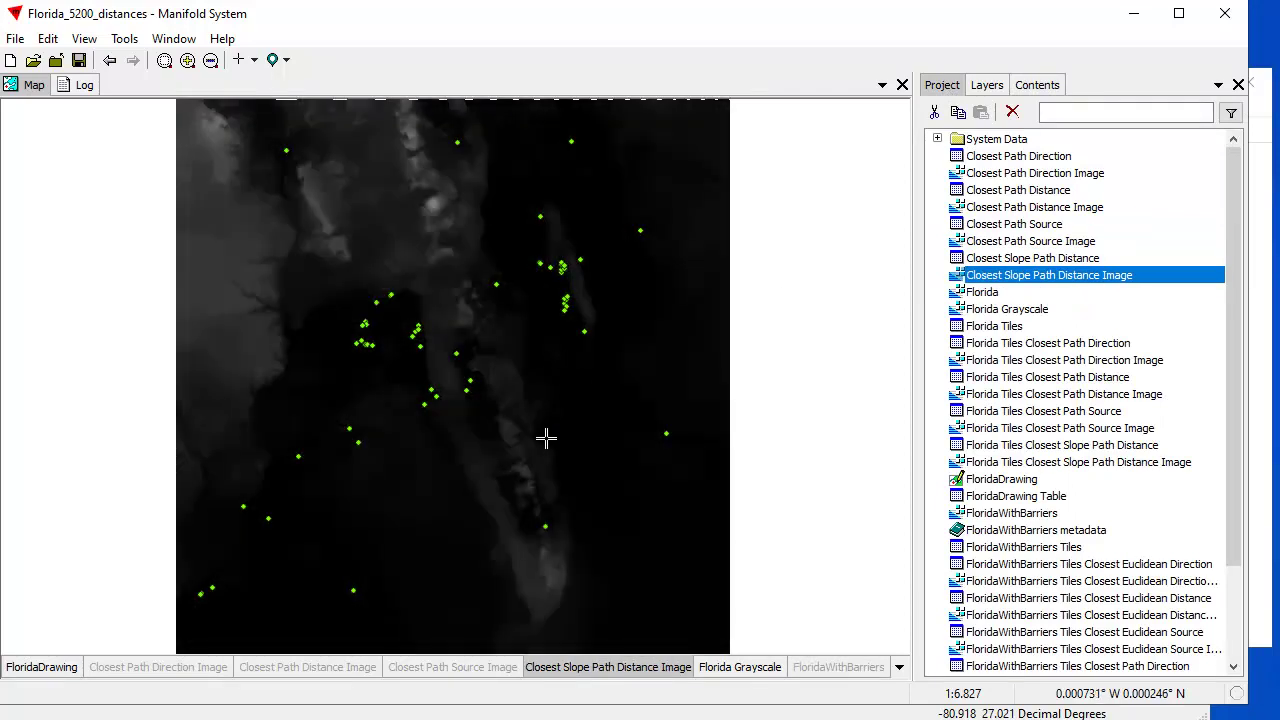
# Copy the StylePixel value from the properties of Florida Tiles Closest Slope Path Distance Image
pyautogui.click(1072, 466)
pyautogui.rightClick(1072, 466)
pyautogui.click(1138, 645)
pyautogui.rightClick(690, 232)
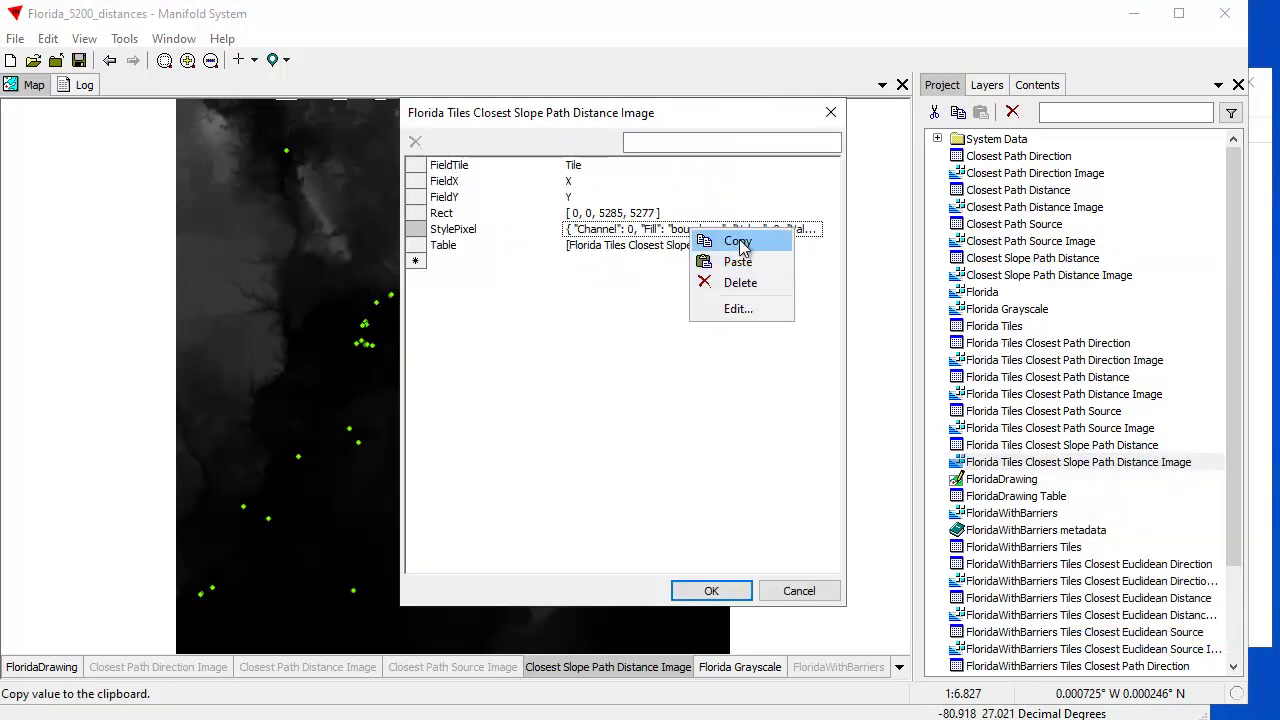
pyautogui.click(738, 243)
pyautogui.click(799, 591)
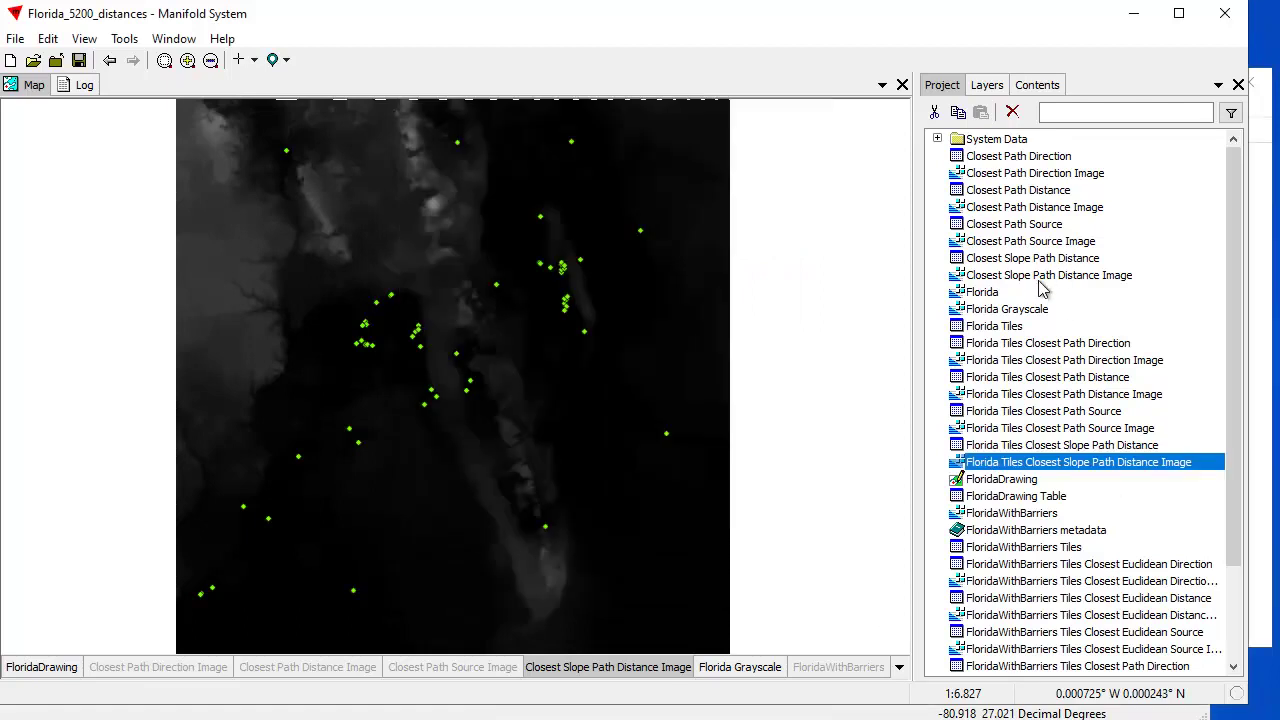
# Add a StylePixel property with the copied style value to Closest Slope Path Distance Image and apply it
pyautogui.rightClick(1042, 279)
pyautogui.click(1114, 458)
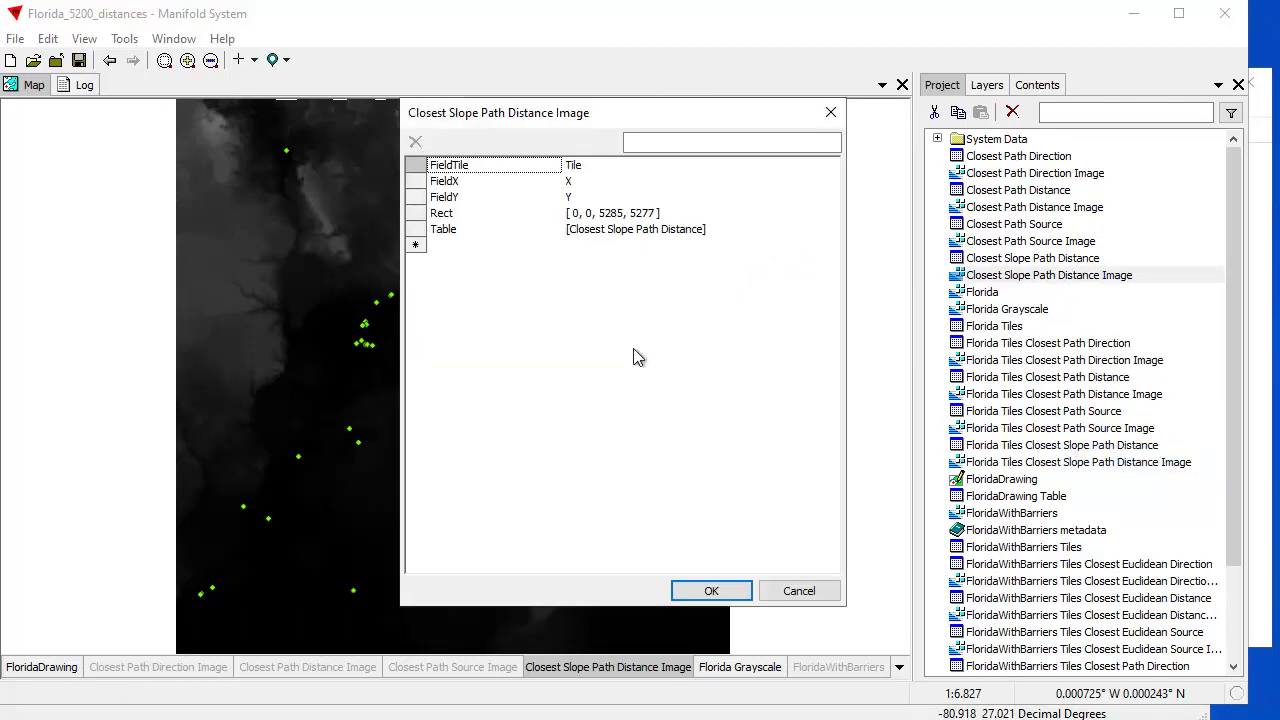
pyautogui.click(474, 247)
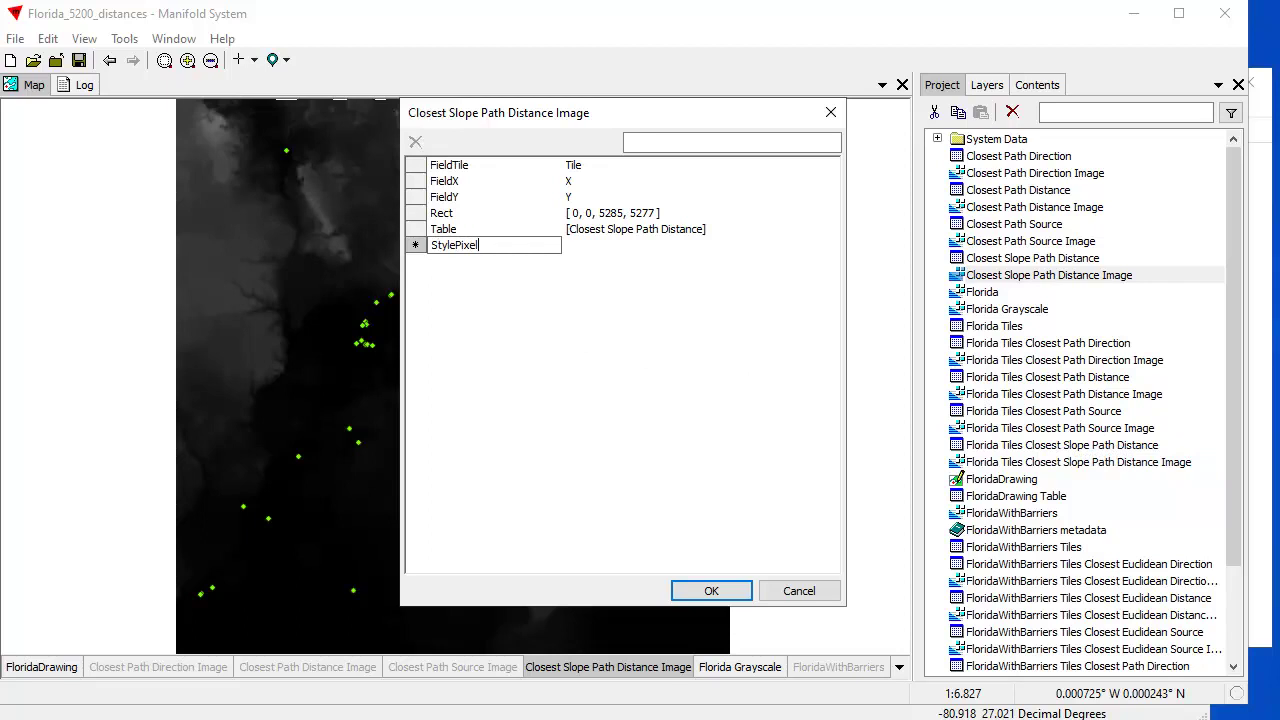
pyautogui.press('Return')
pyautogui.press('Tab')
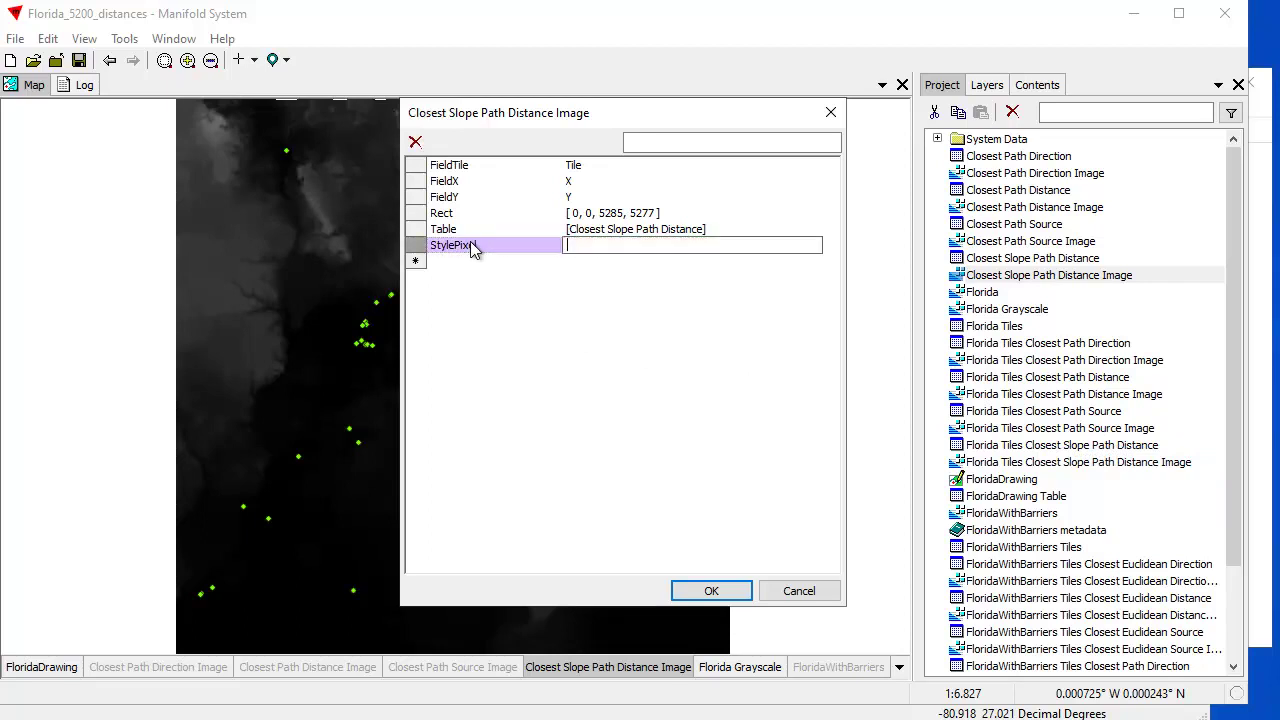
pyautogui.hotkey('ctrl', 'v')
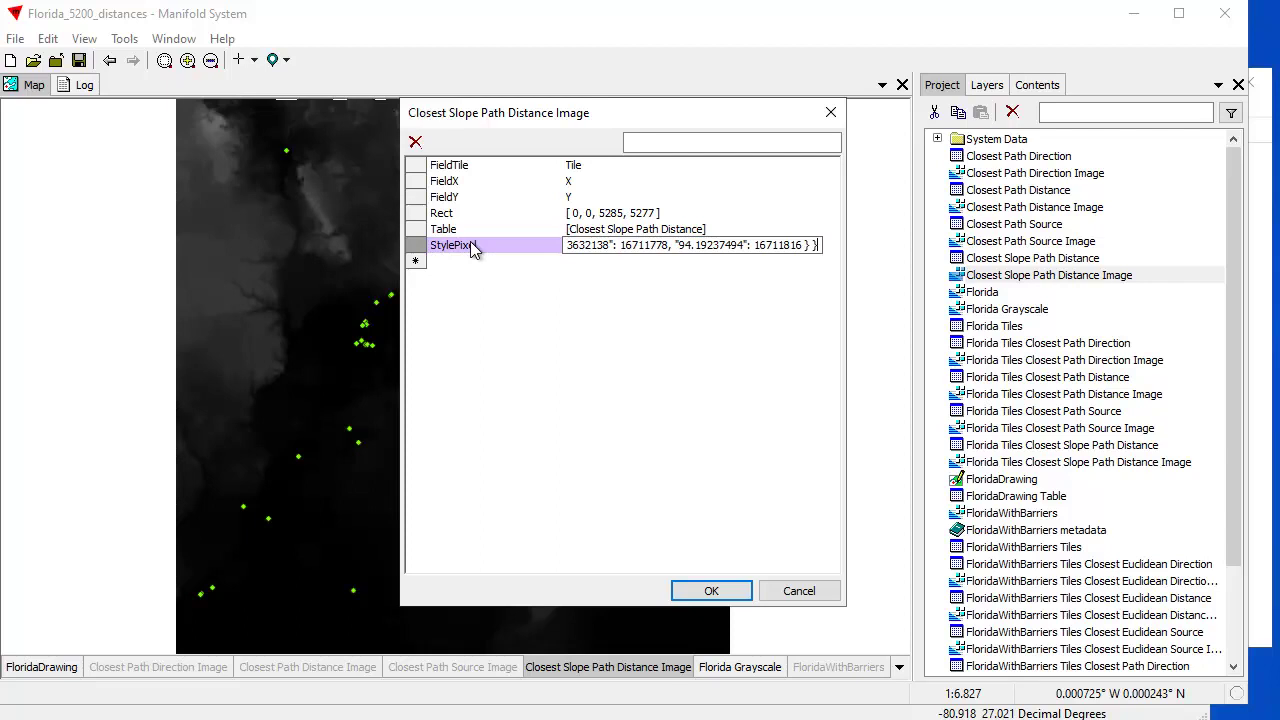
pyautogui.press('Return')
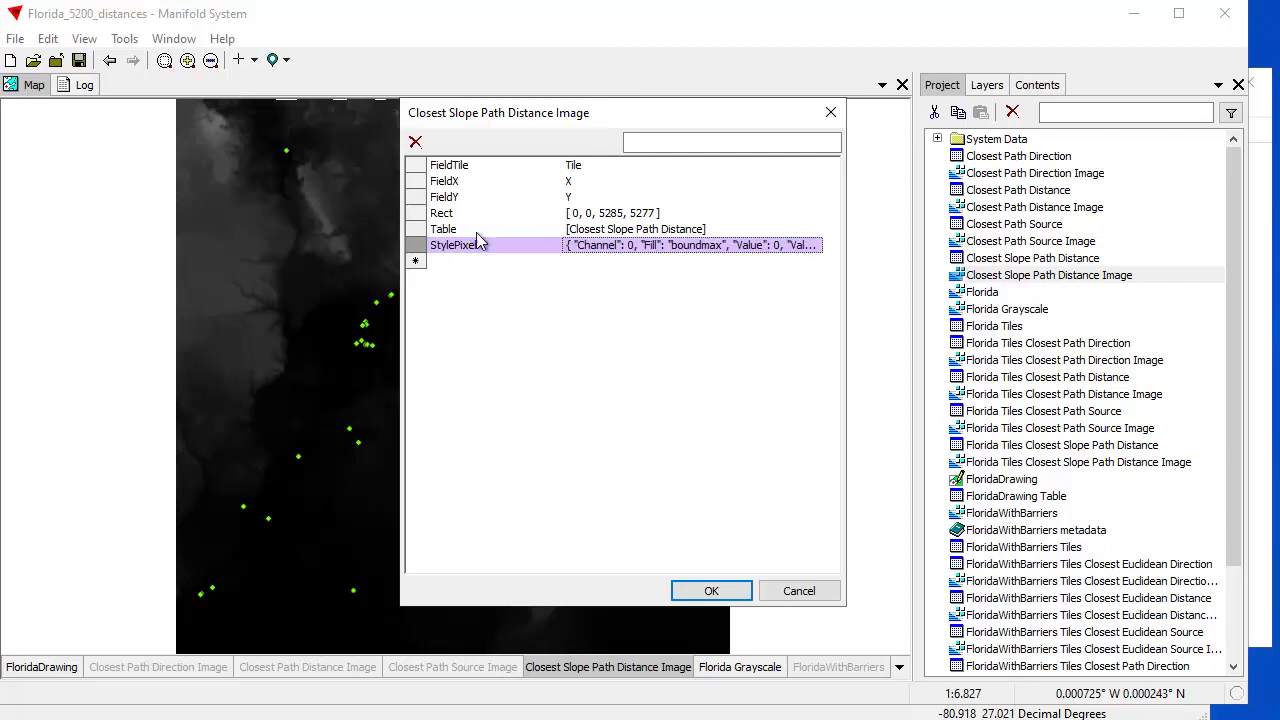
pyautogui.click(737, 592)
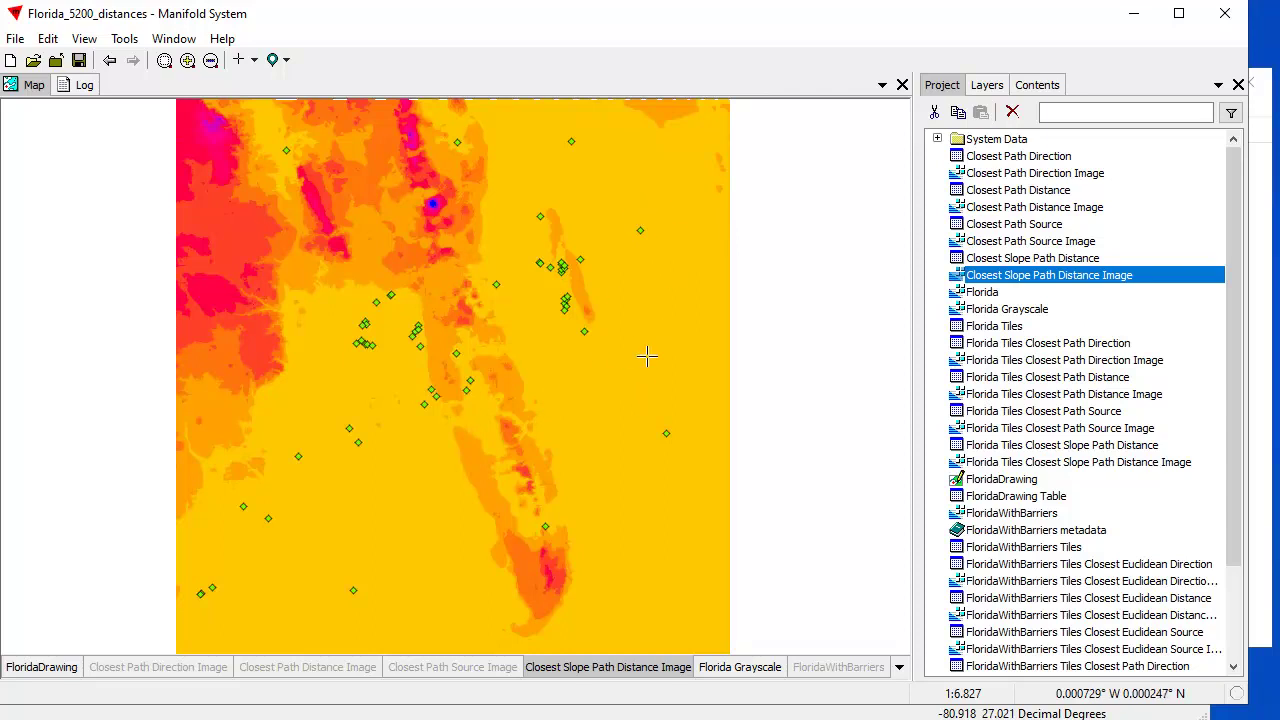
# Switch to ArcMap and check the Parallel Processing factor in the geoprocessing environment settings without changing it
pyautogui.click(859, 718)
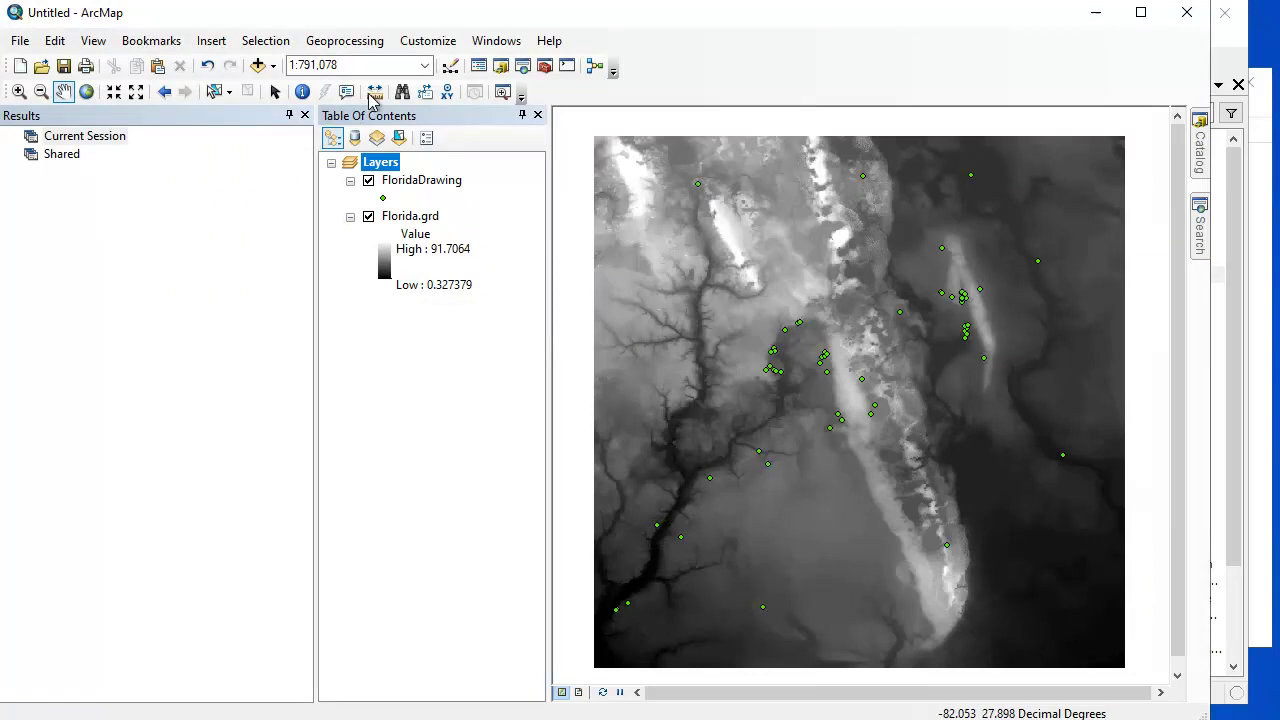
pyautogui.click(338, 44)
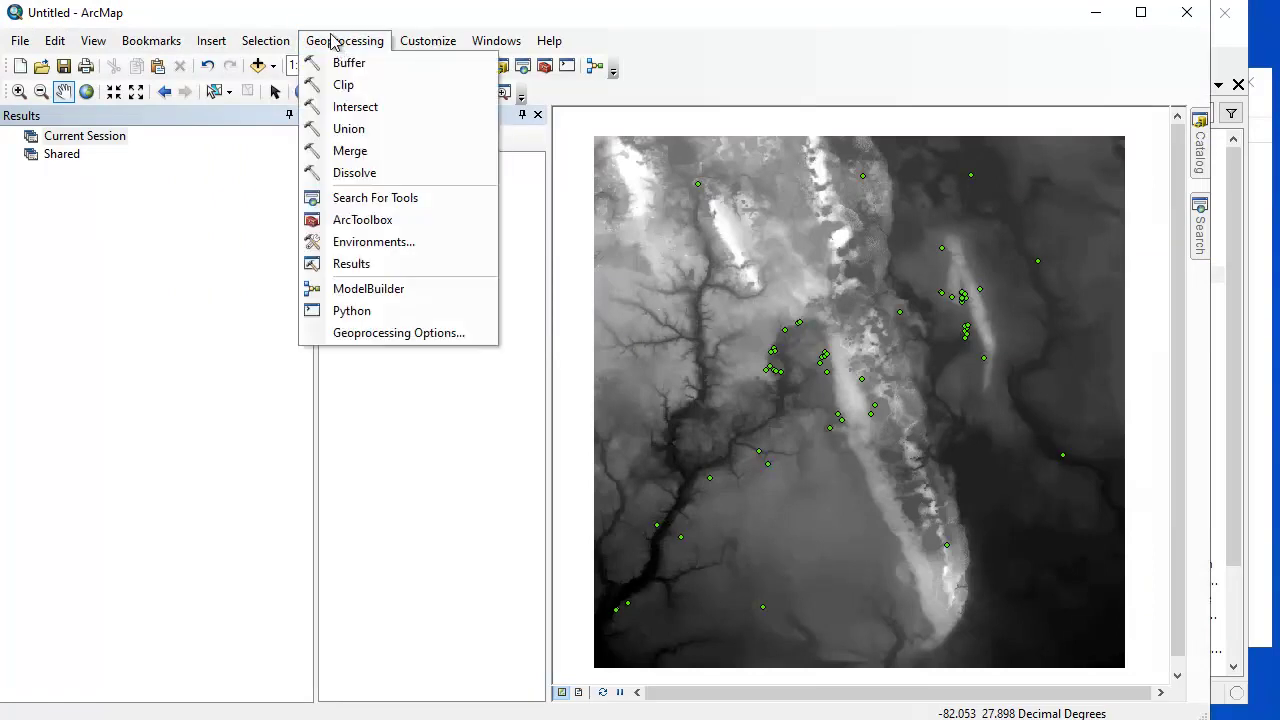
pyautogui.click(367, 242)
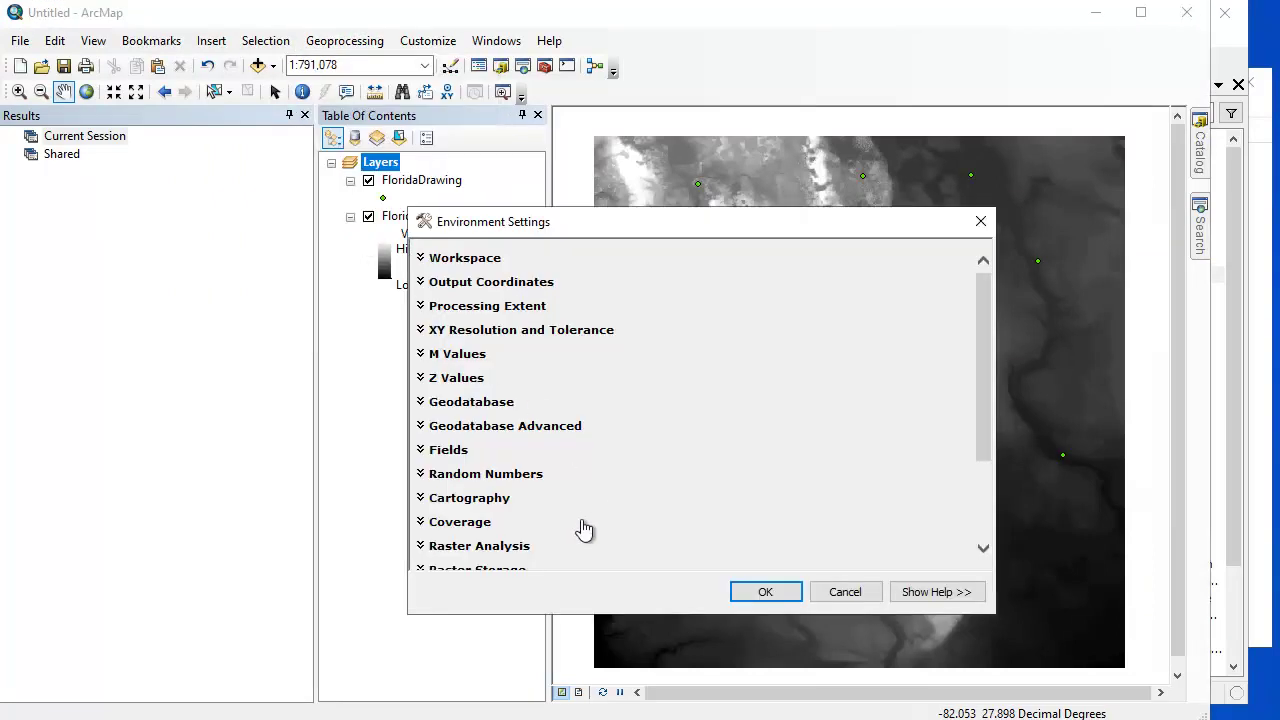
pyautogui.scroll(-2, 694, 510)
pyautogui.click(478, 519)
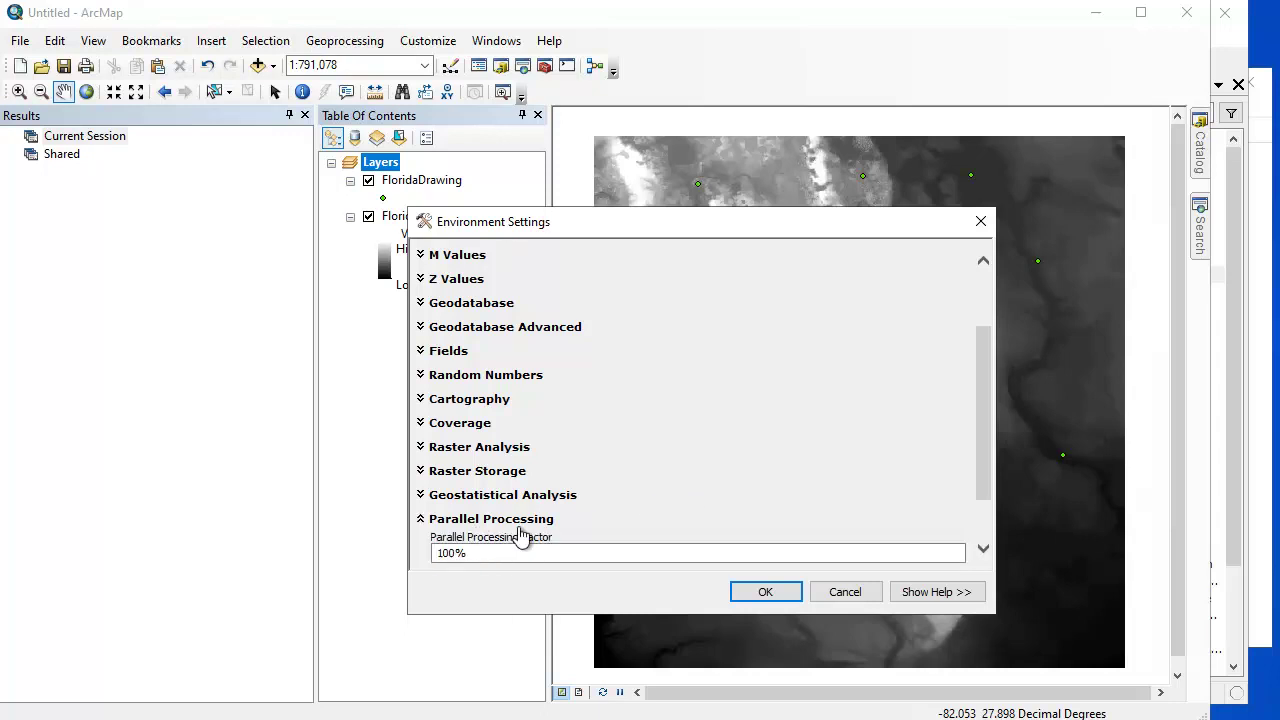
pyautogui.click(851, 597)
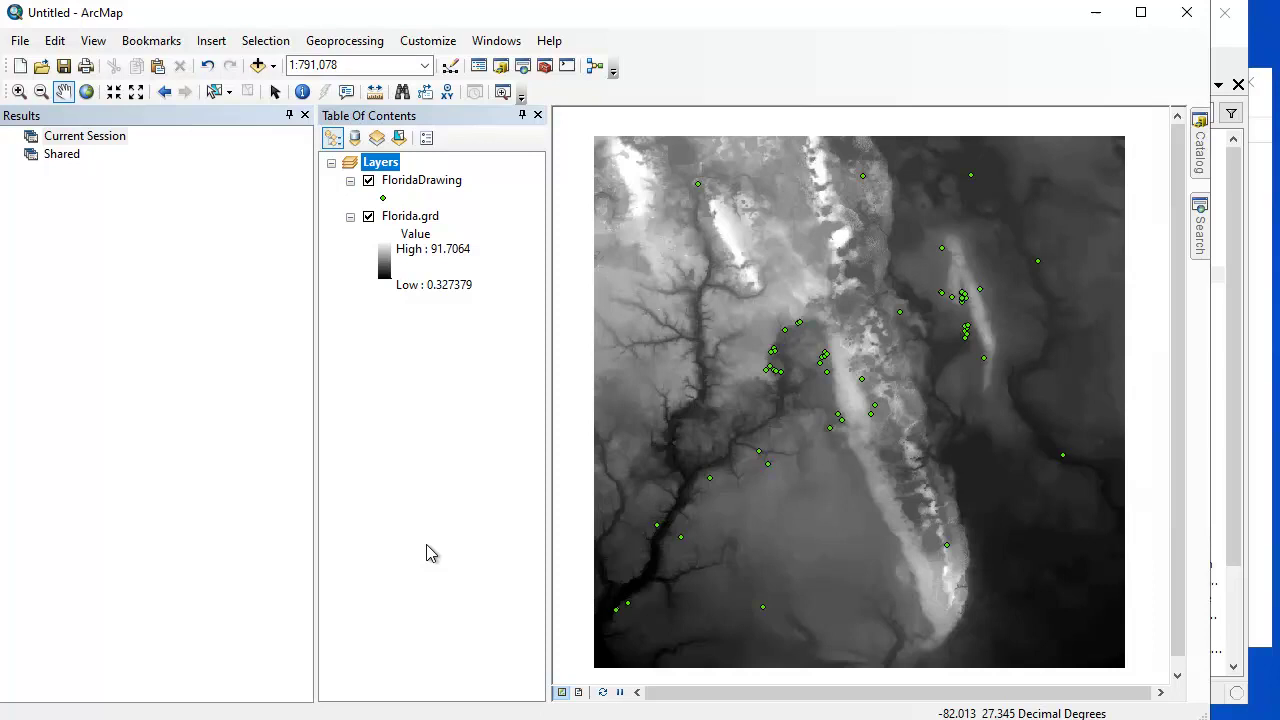
# Return to Manifold and set up Closest Slope Path Distance again for Florida Grayscale with Start from source enabled
pyautogui.click(1216, 536)
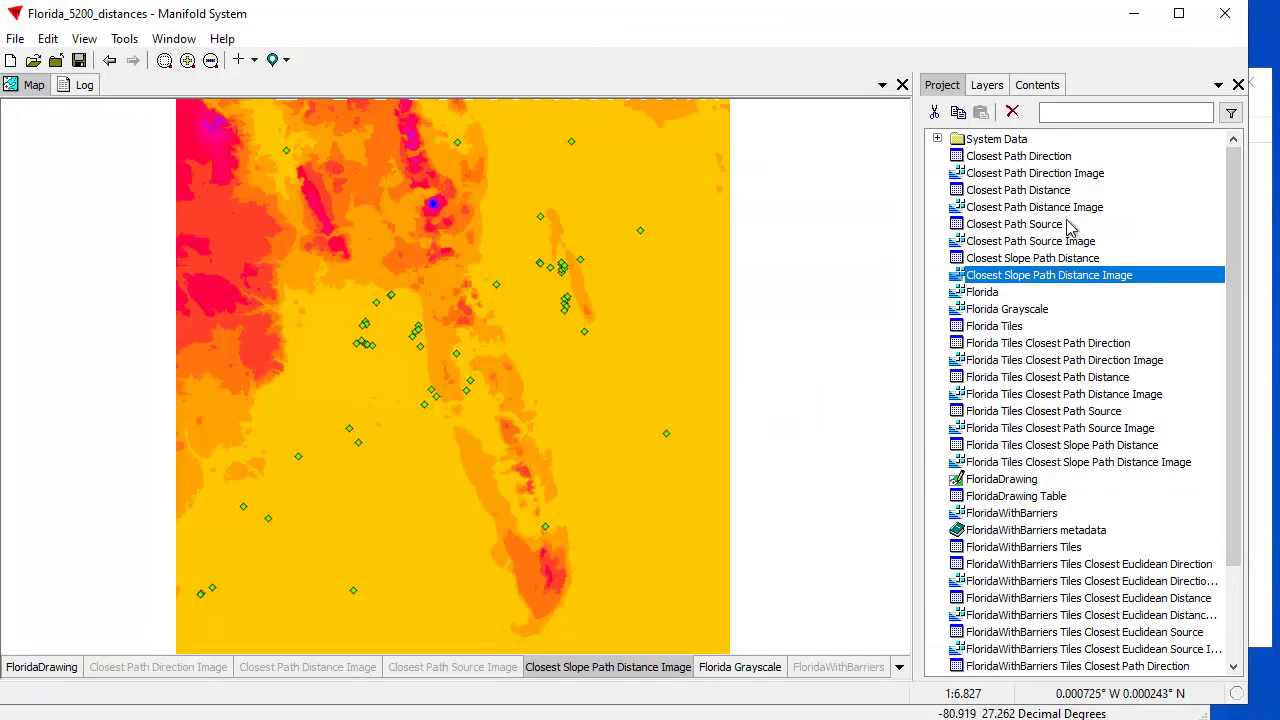
pyautogui.click(1035, 86)
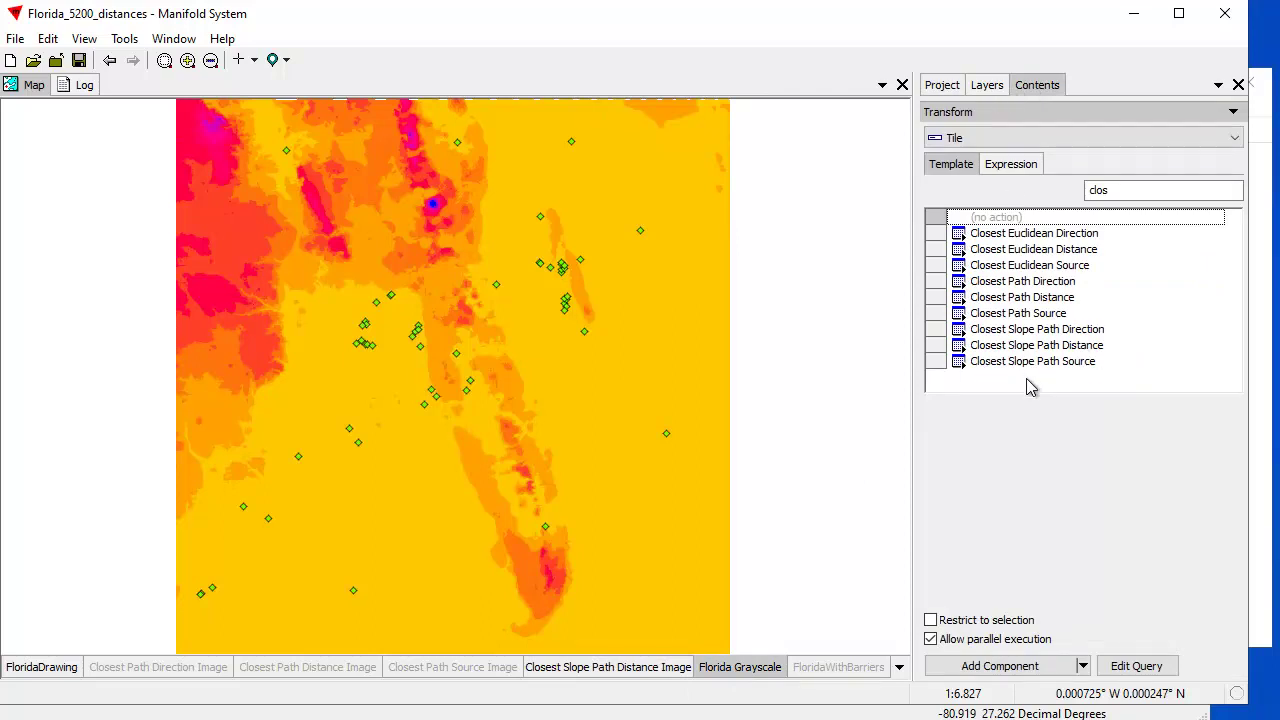
pyautogui.click(1058, 345)
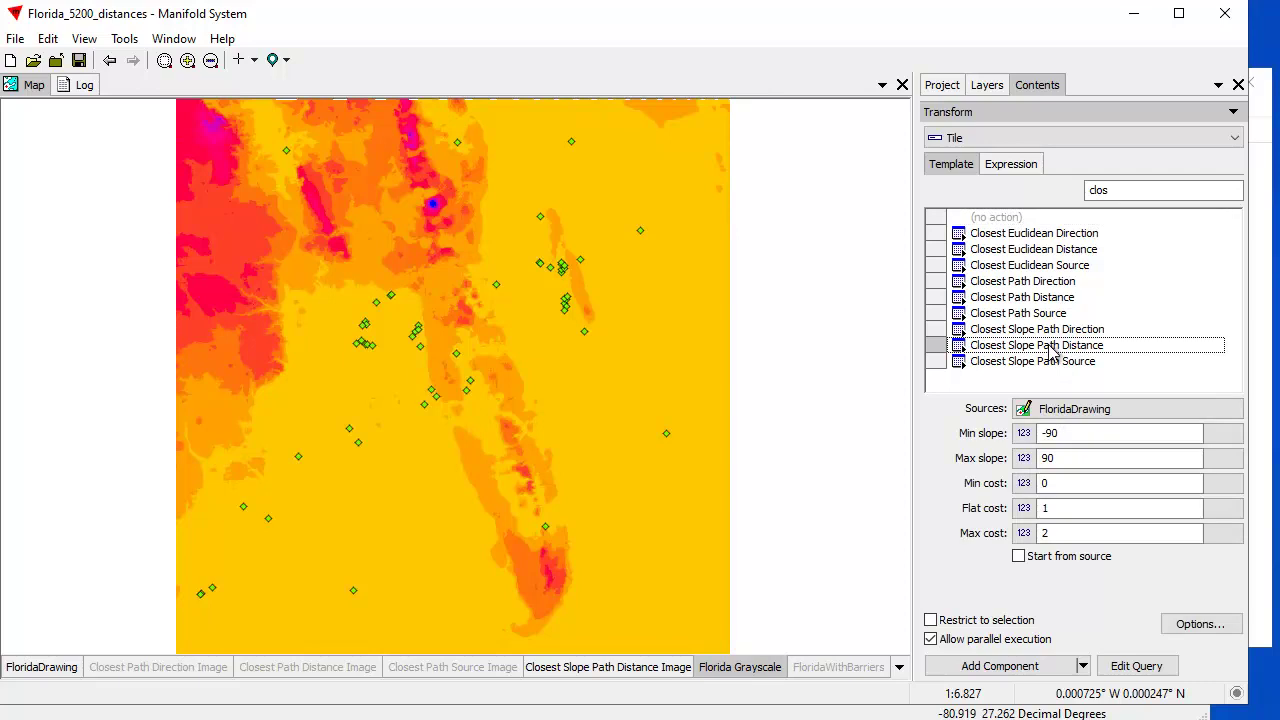
pyautogui.click(1019, 557)
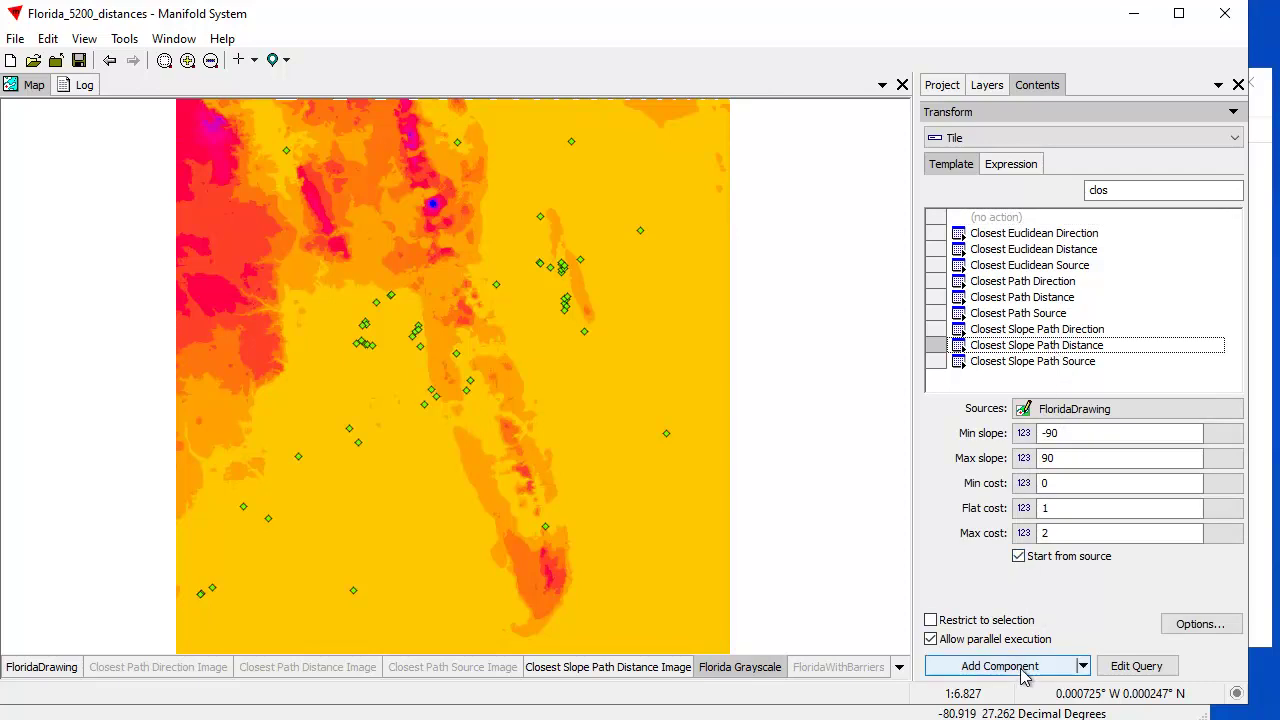
# Remove the Florida Tiles prefix from the output table and component names, and run the Closest Slope Path Distance transform again
pyautogui.click(1198, 624)
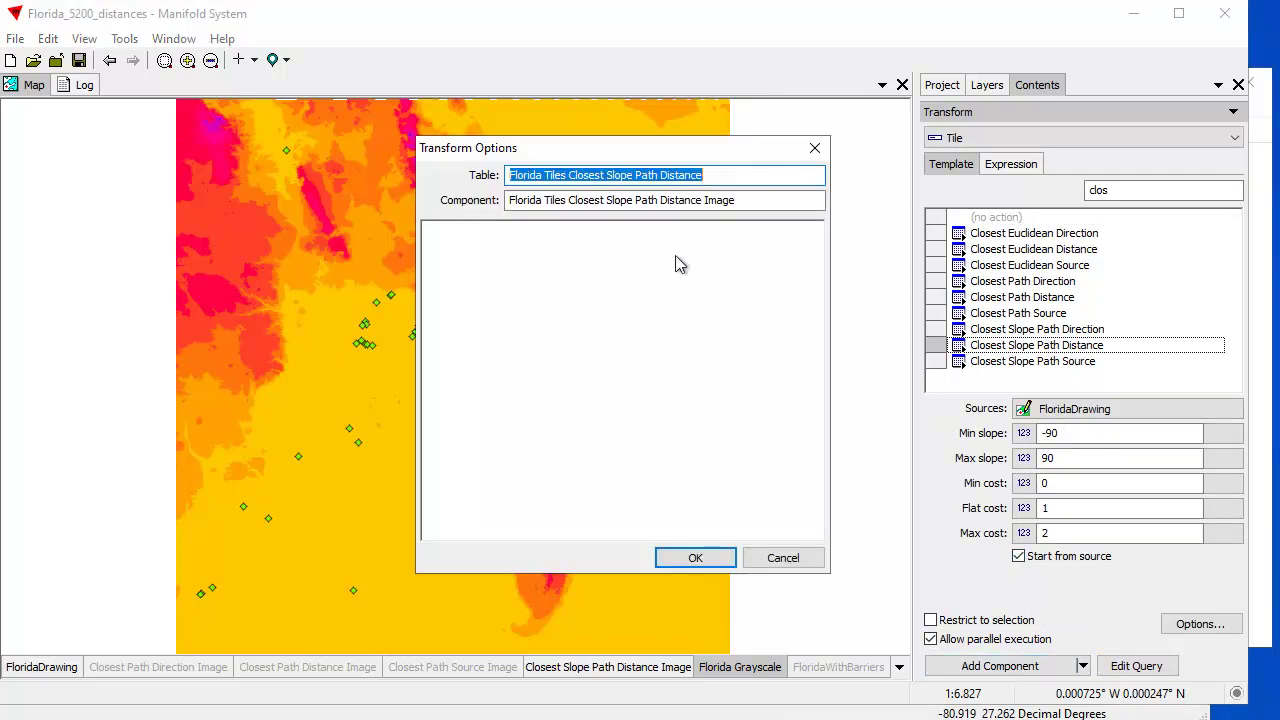
pyautogui.moveTo(568, 175); pyautogui.dragTo(509, 175)
pyautogui.press('Delete')
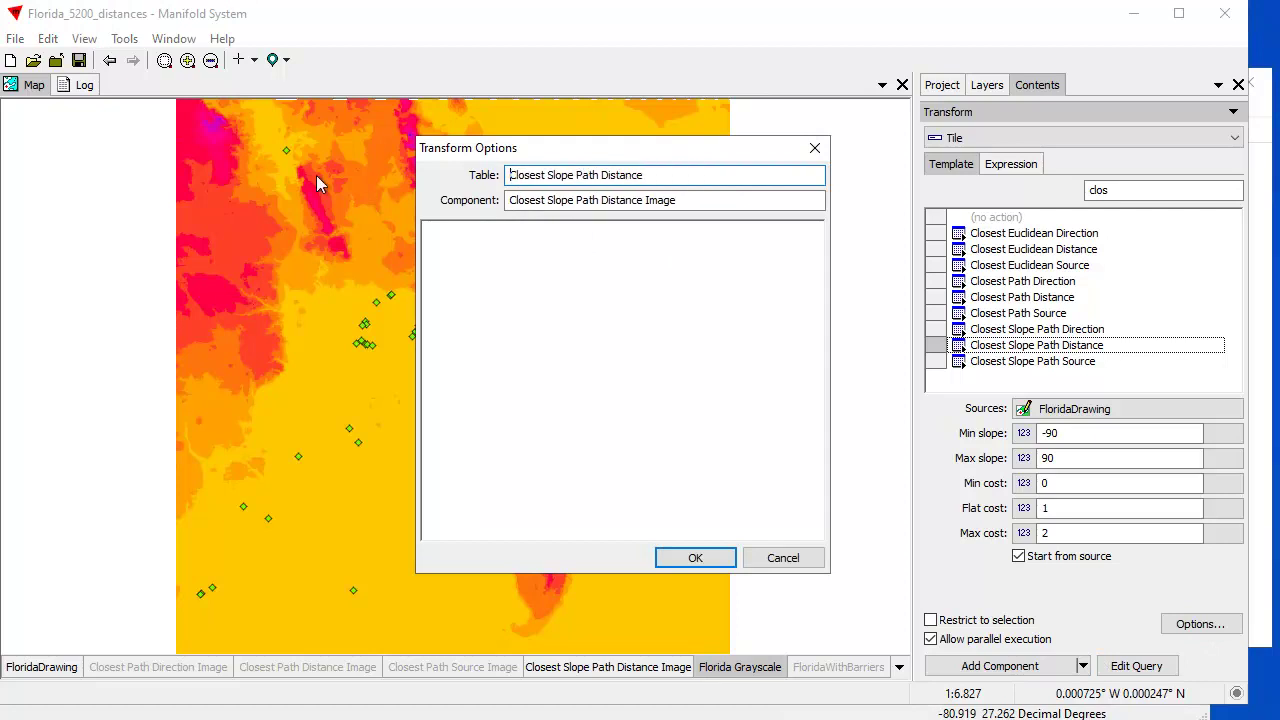
pyautogui.click(691, 556)
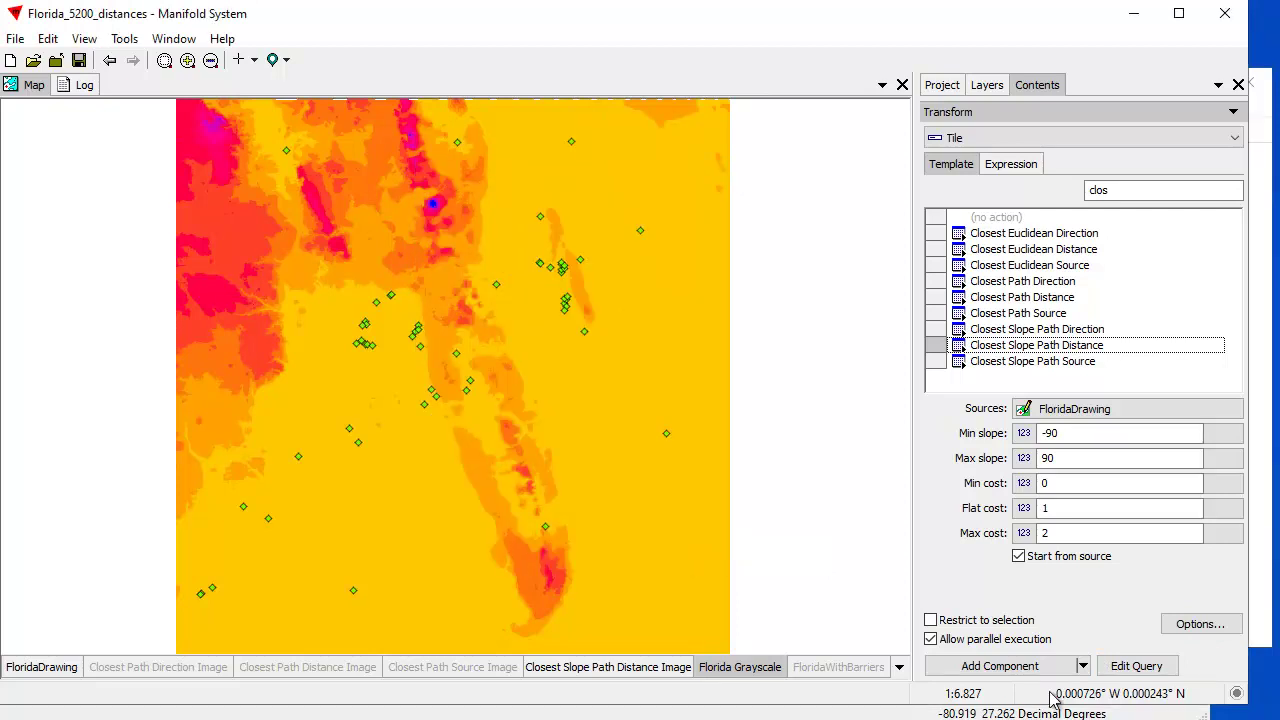
pyautogui.click(1022, 668)
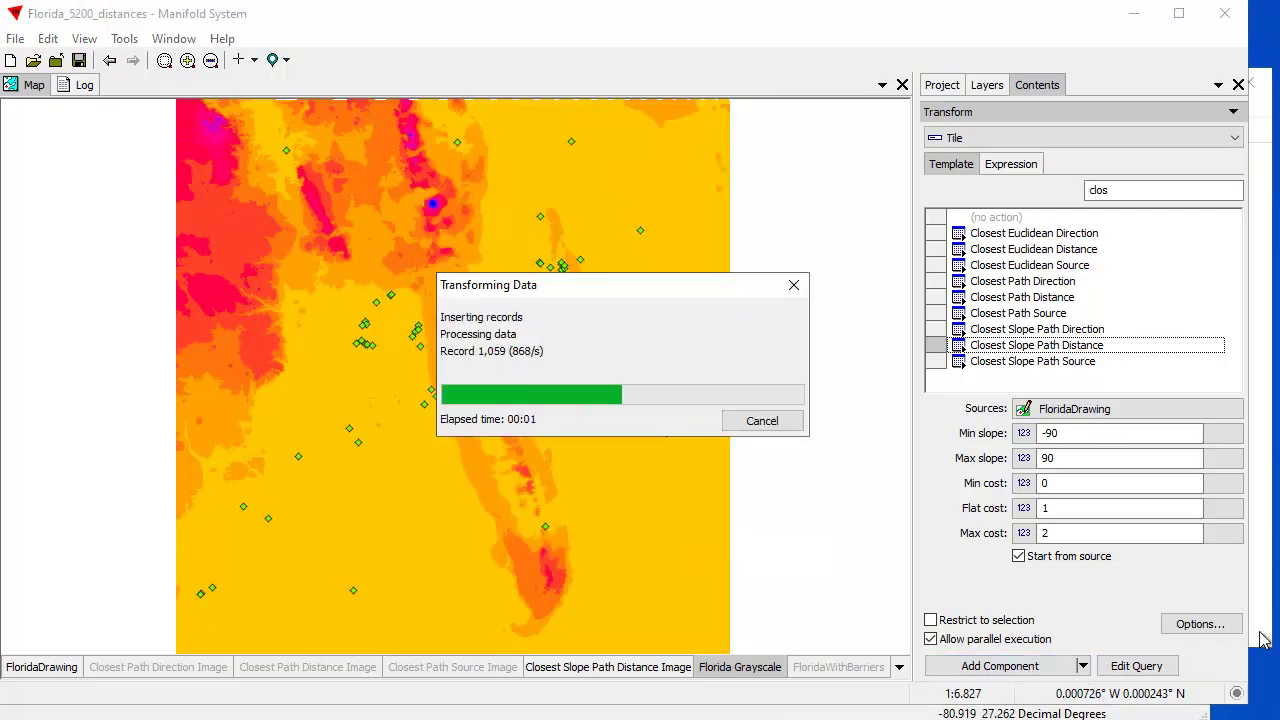
# Check the per-core CPU utilization of the transform in Task Manager, and return to Manifold
pyautogui.hotkey('ctrl', 'shift', 'Escape')
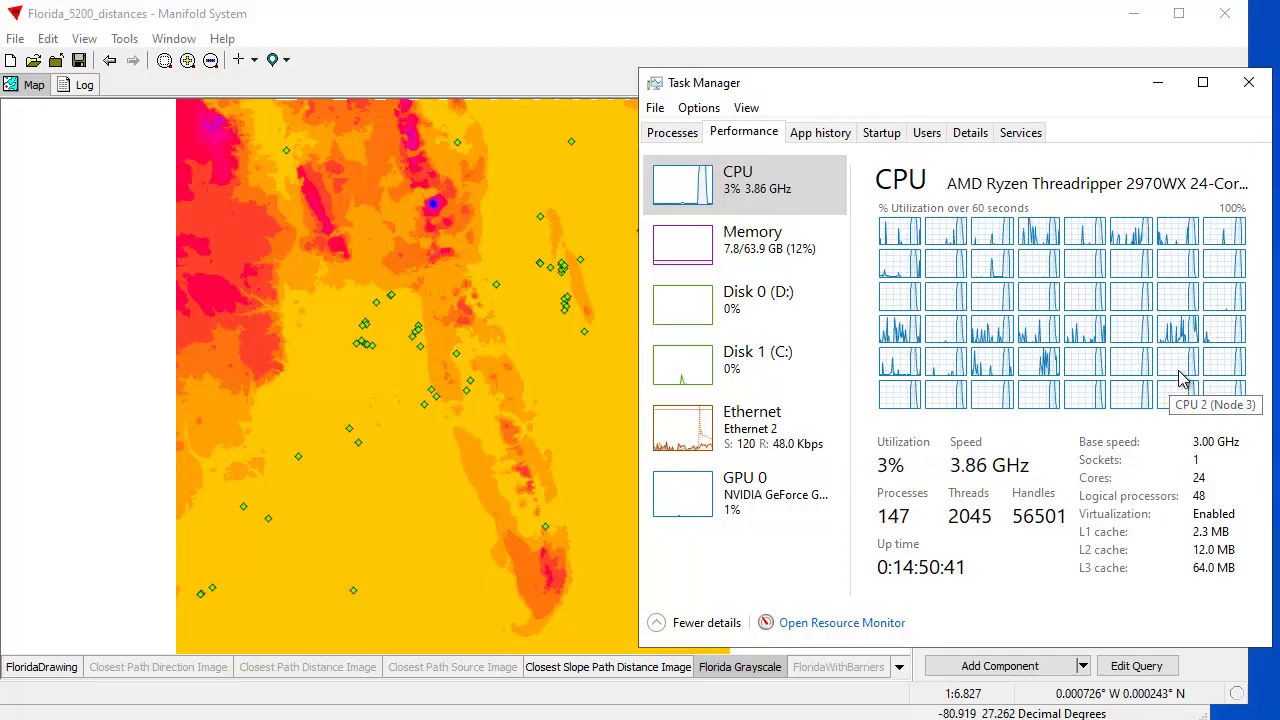
pyautogui.click(892, 35)
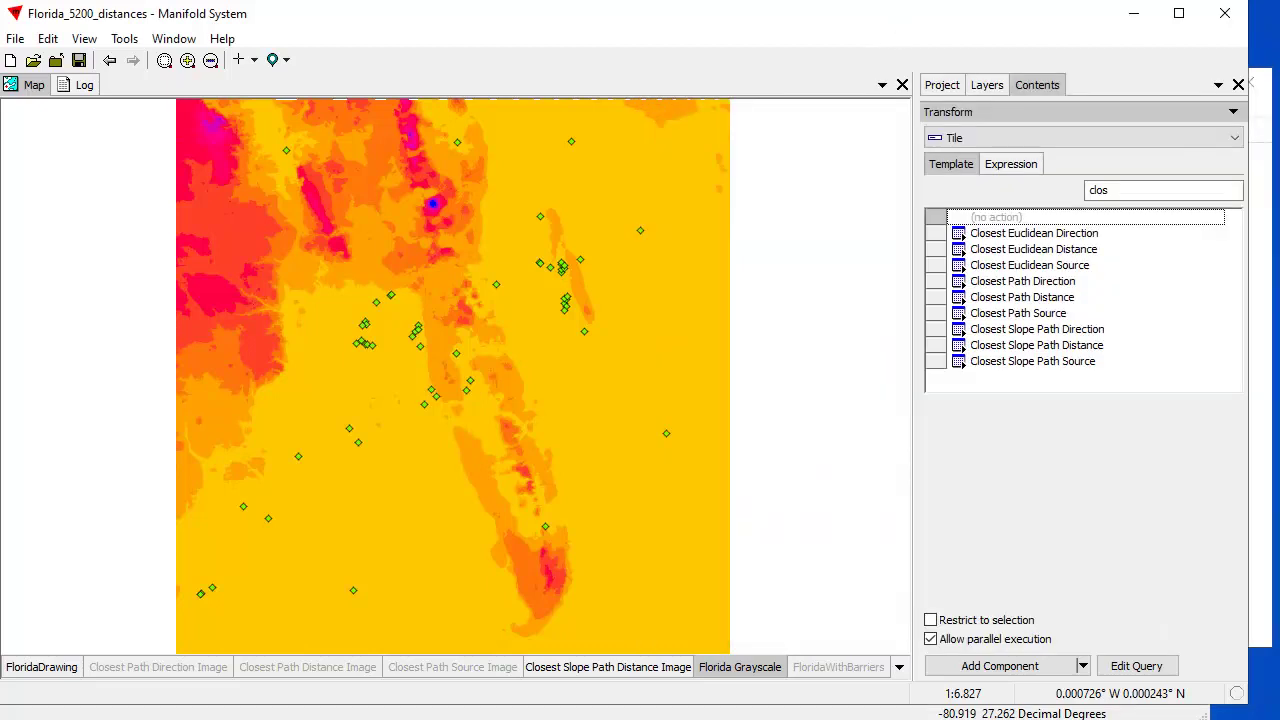
# Check the logged run times of the closest path and closest slope path transforms, and return to the map
pyautogui.click(78, 85)
pyautogui.moveTo(907, 460); pyautogui.dragTo(933, 663)
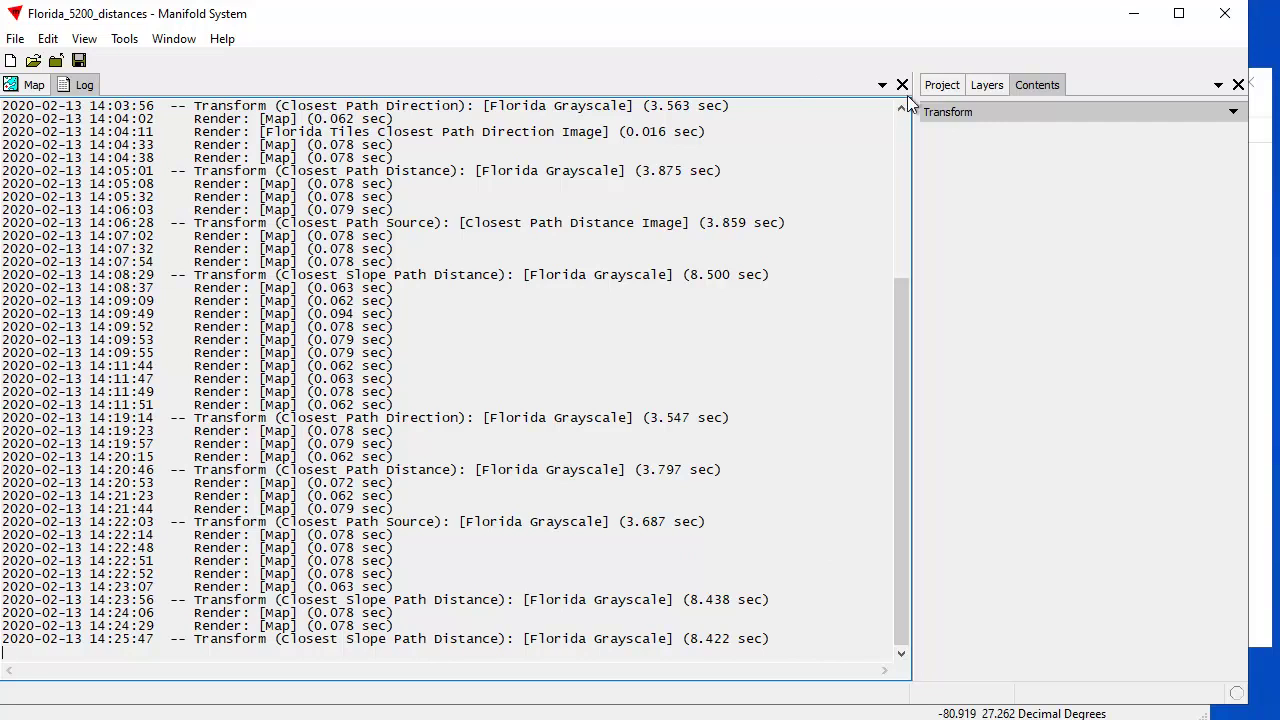
pyautogui.click(30, 86)
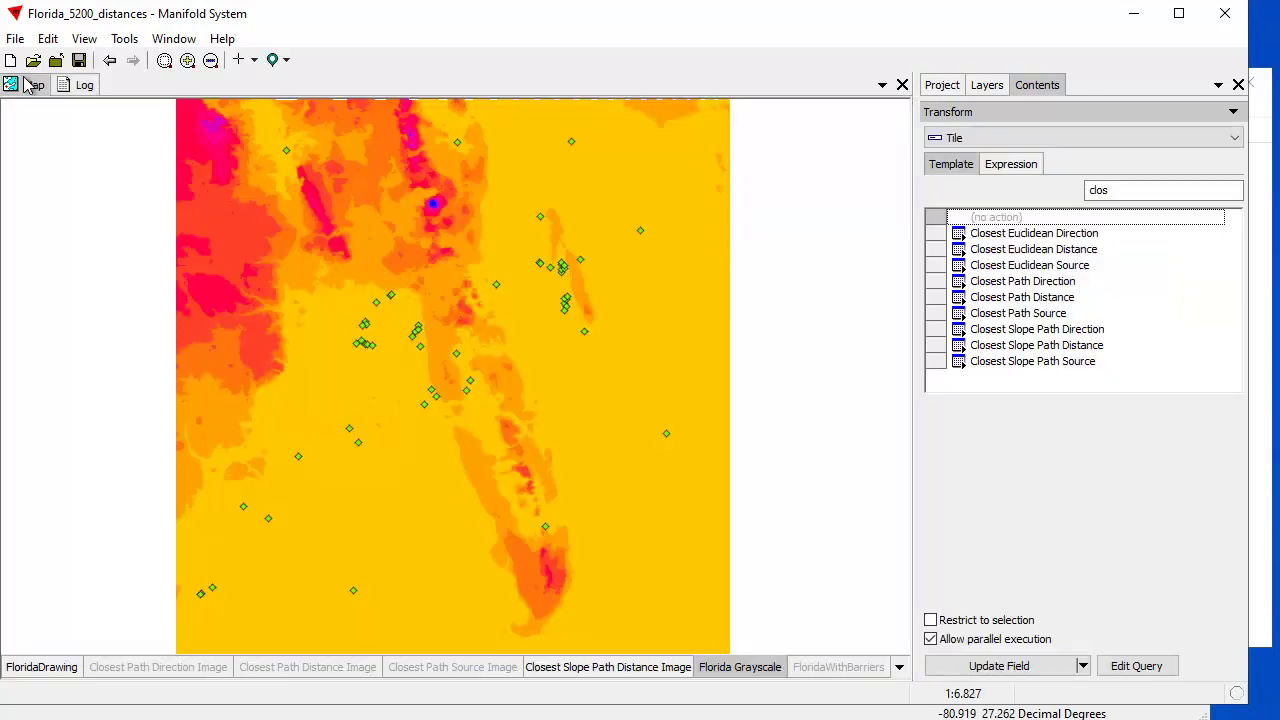
# Switch to ArcMap and run the Cost Back Link tool with FloridaDrawing as source data and Florida.grd as cost raster
pyautogui.hotkey('alt', 'Tab')
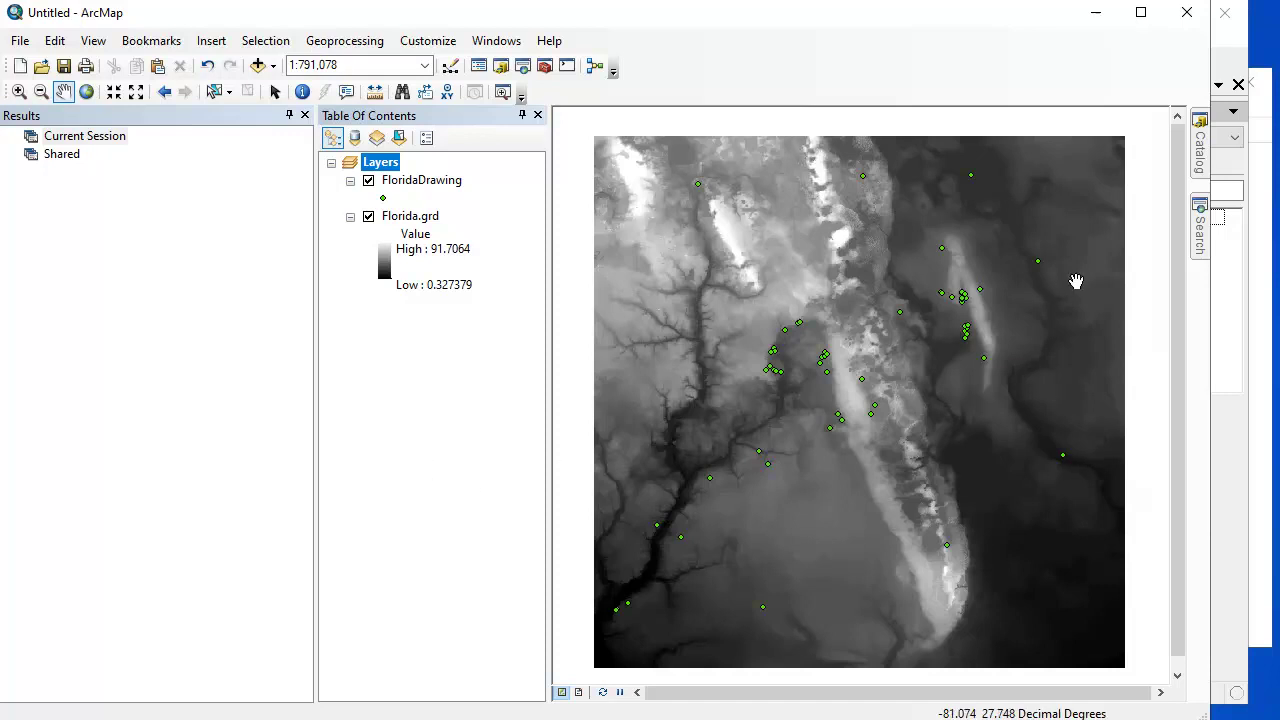
pyautogui.click(1199, 158)
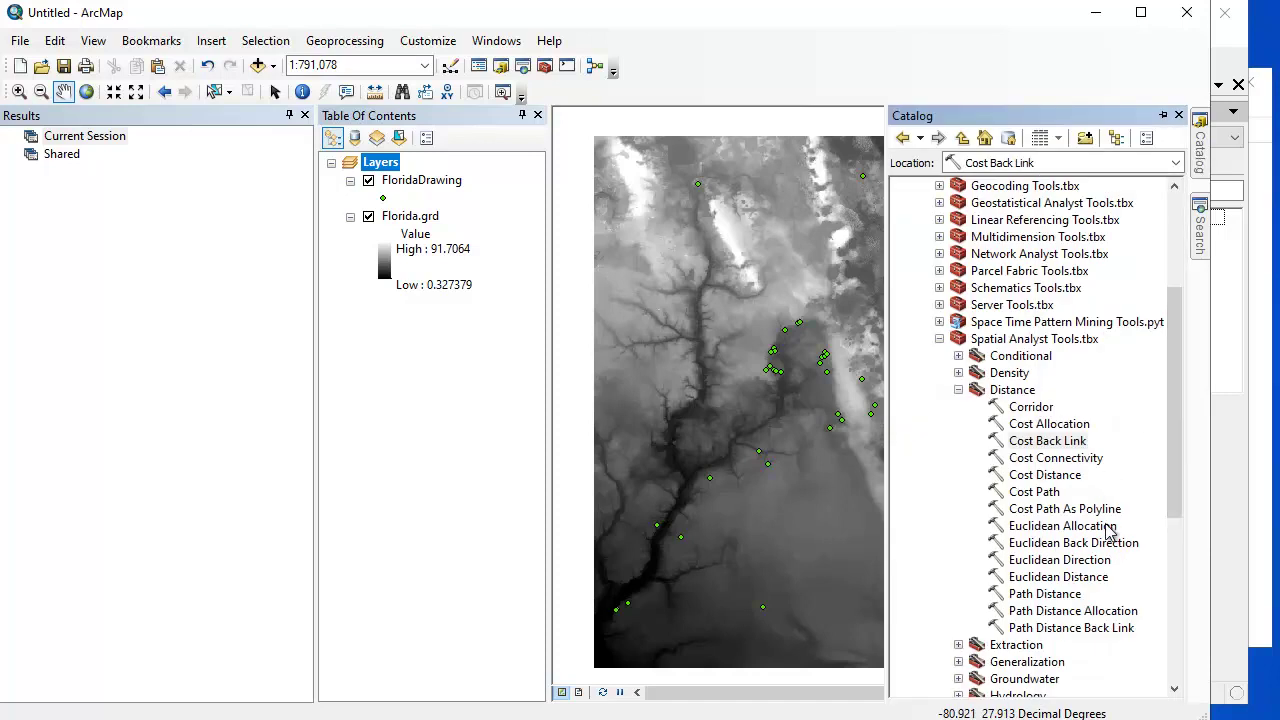
pyautogui.doubleClick(1055, 440)
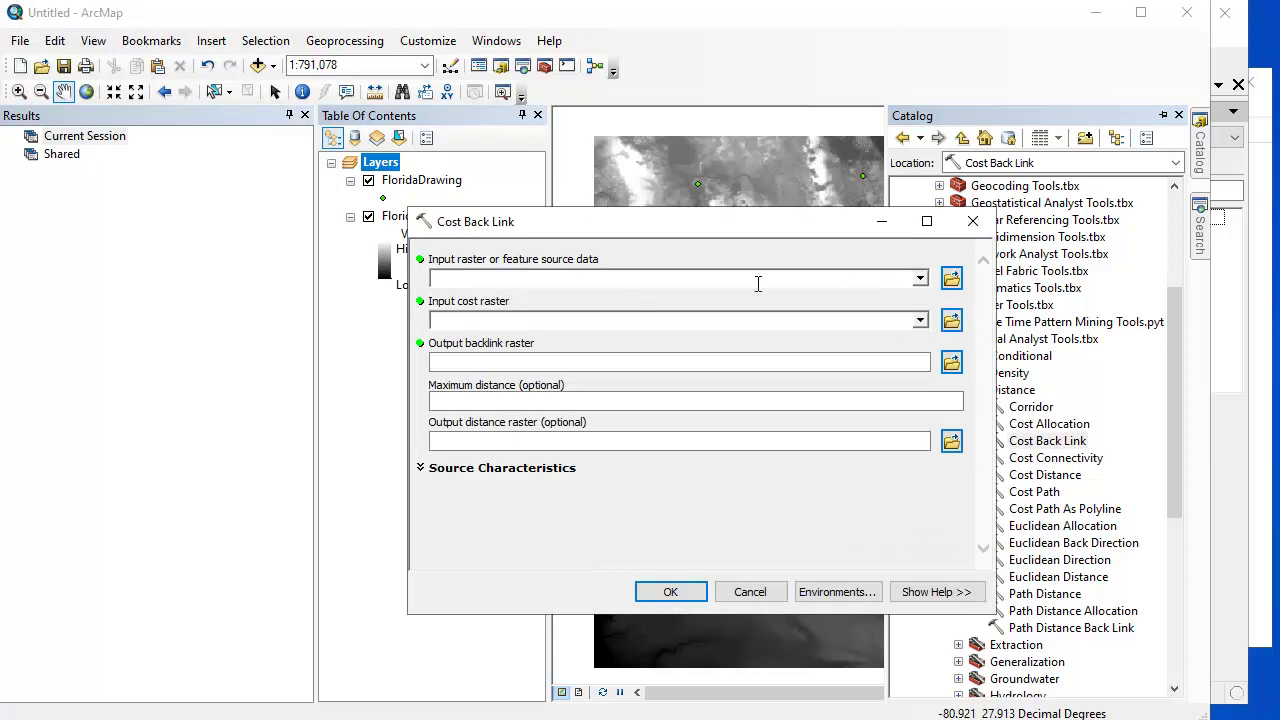
pyautogui.click(921, 279)
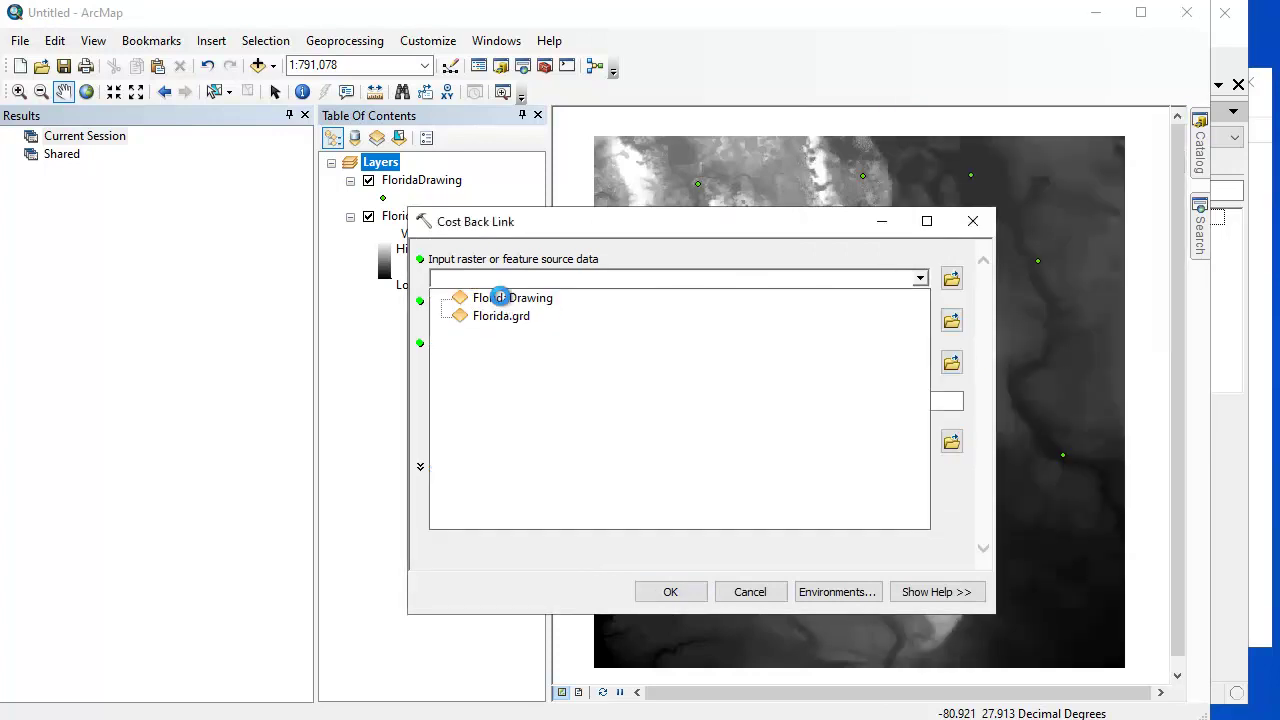
pyautogui.click(500, 295)
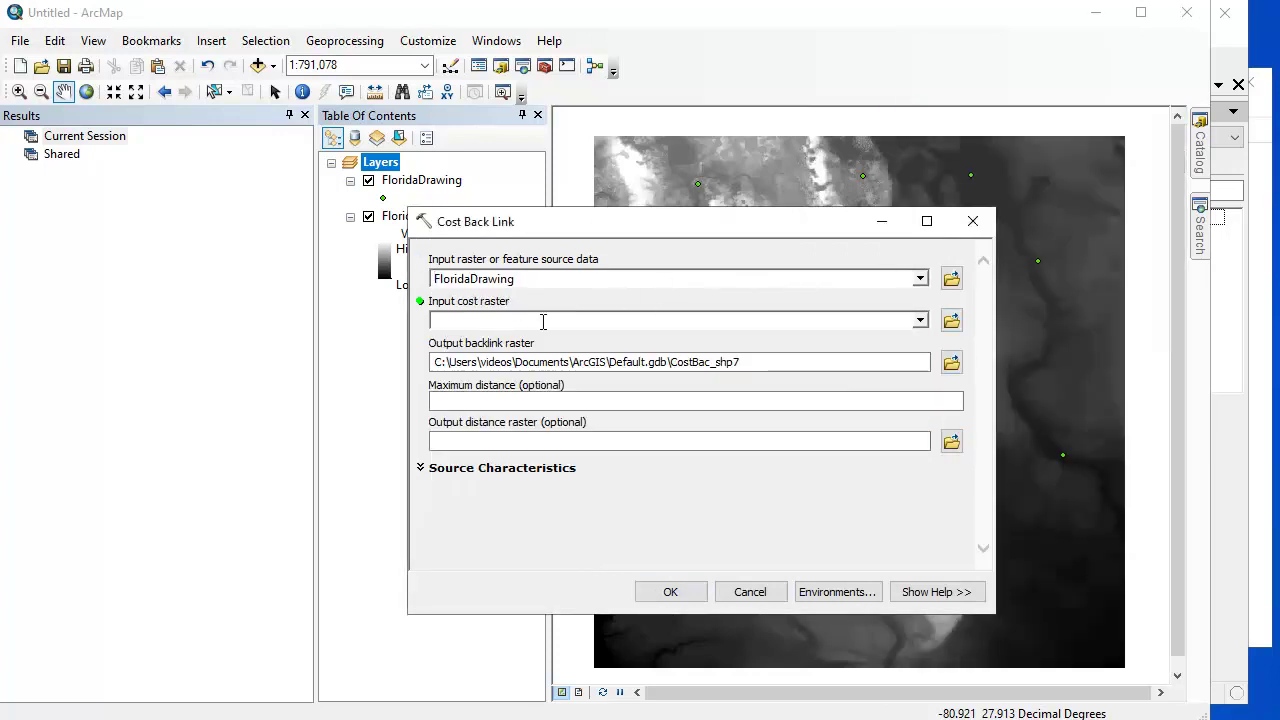
pyautogui.click(921, 321)
pyautogui.click(505, 340)
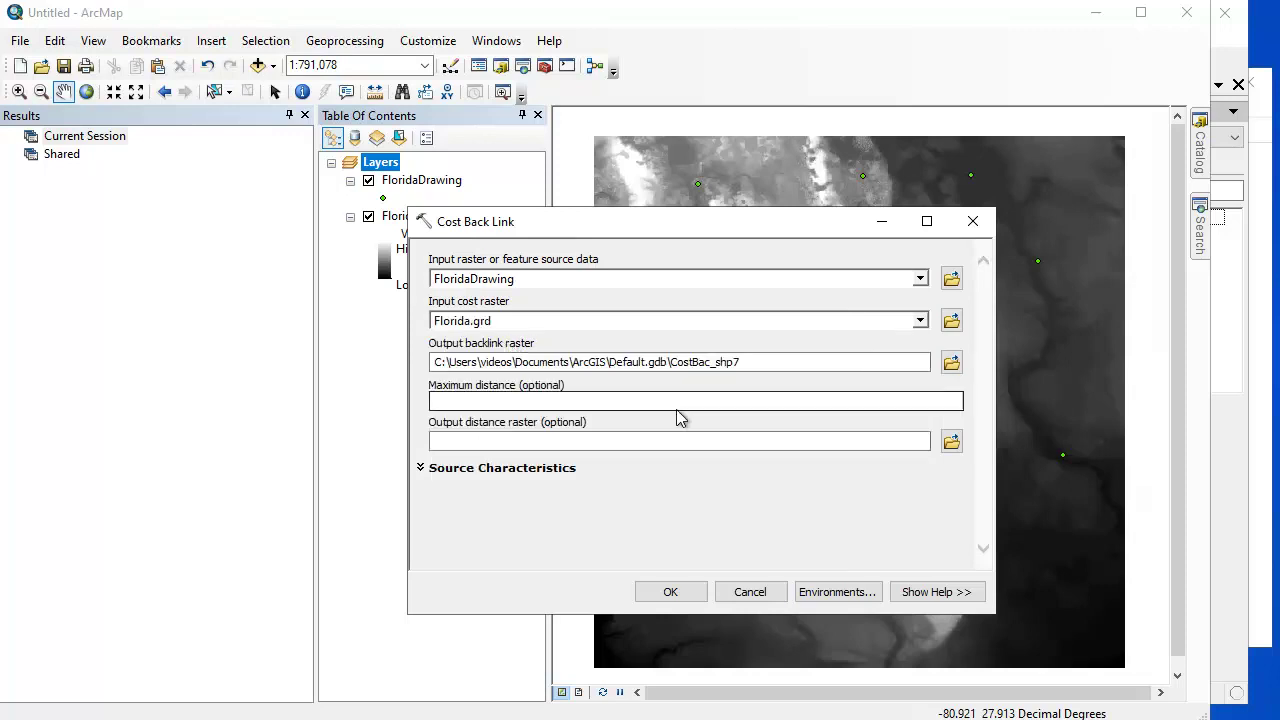
pyautogui.click(677, 591)
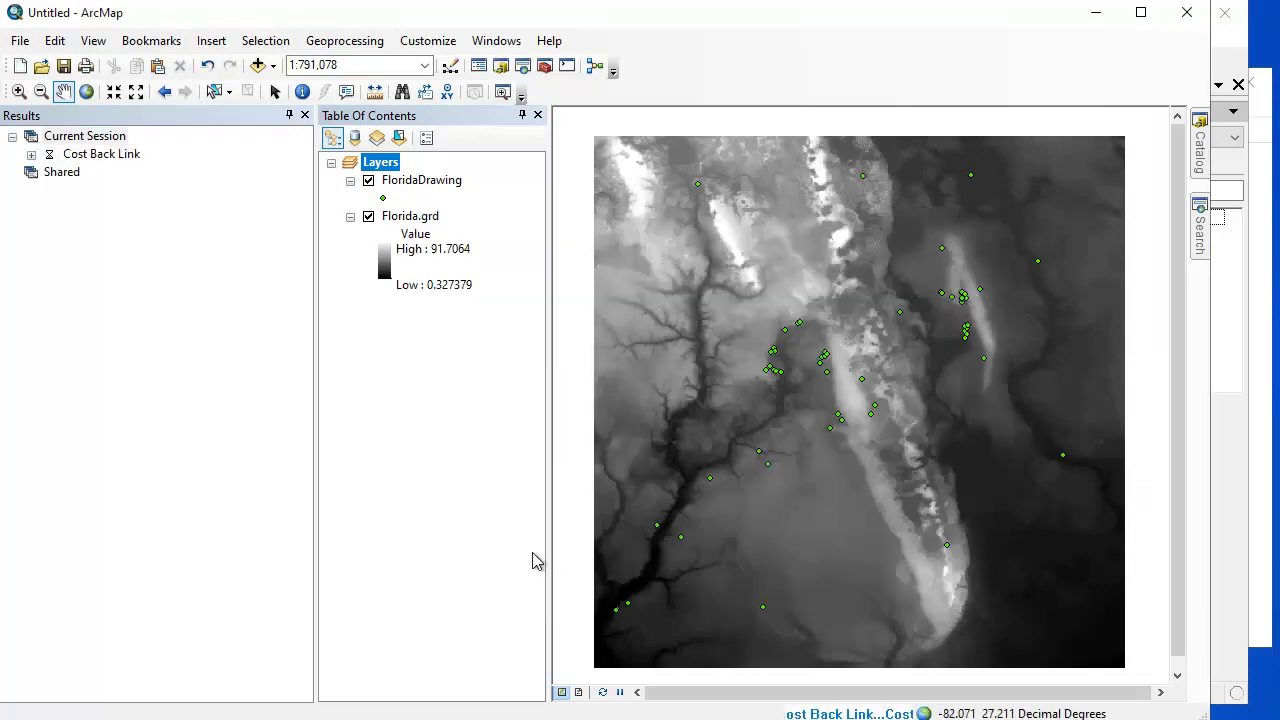
# Expand the running Cost Back Link result and its messages, and widen the map area beside the results and layer lists
pyautogui.click(31, 155)
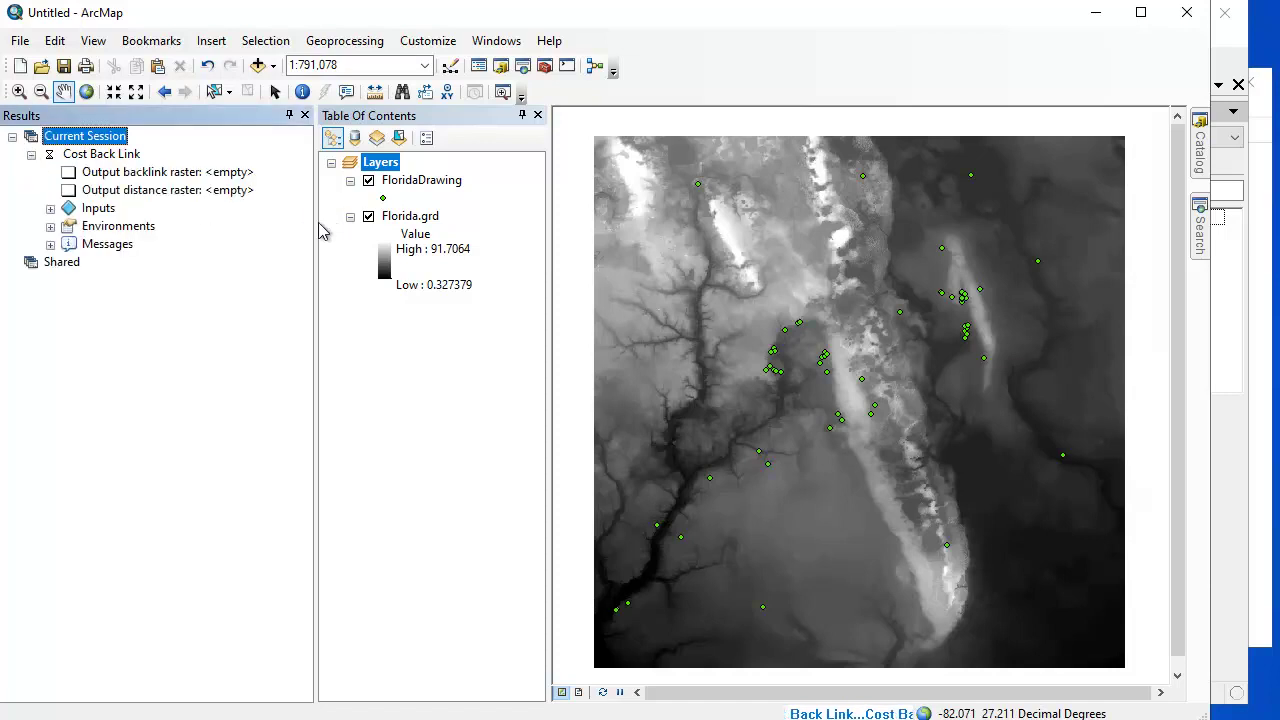
pyautogui.moveTo(315, 220); pyautogui.dragTo(258, 217)
pyautogui.moveTo(549, 289); pyautogui.dragTo(443, 271)
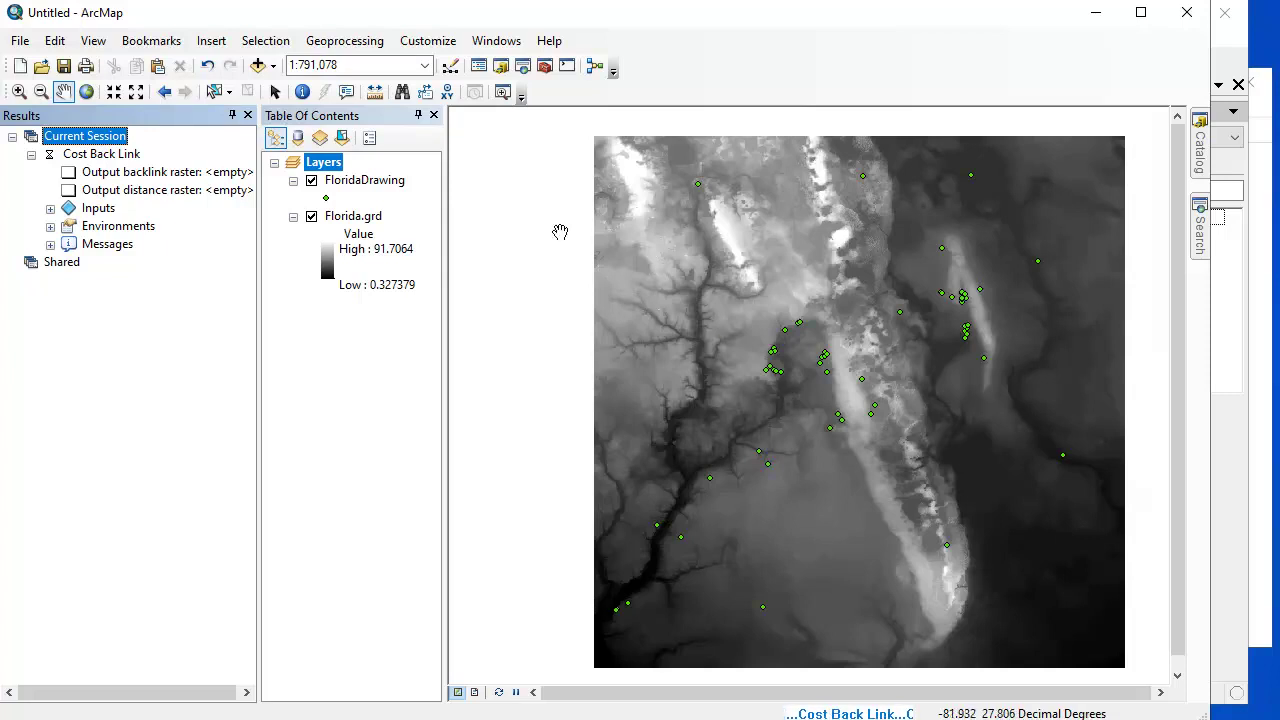
pyautogui.click(50, 244)
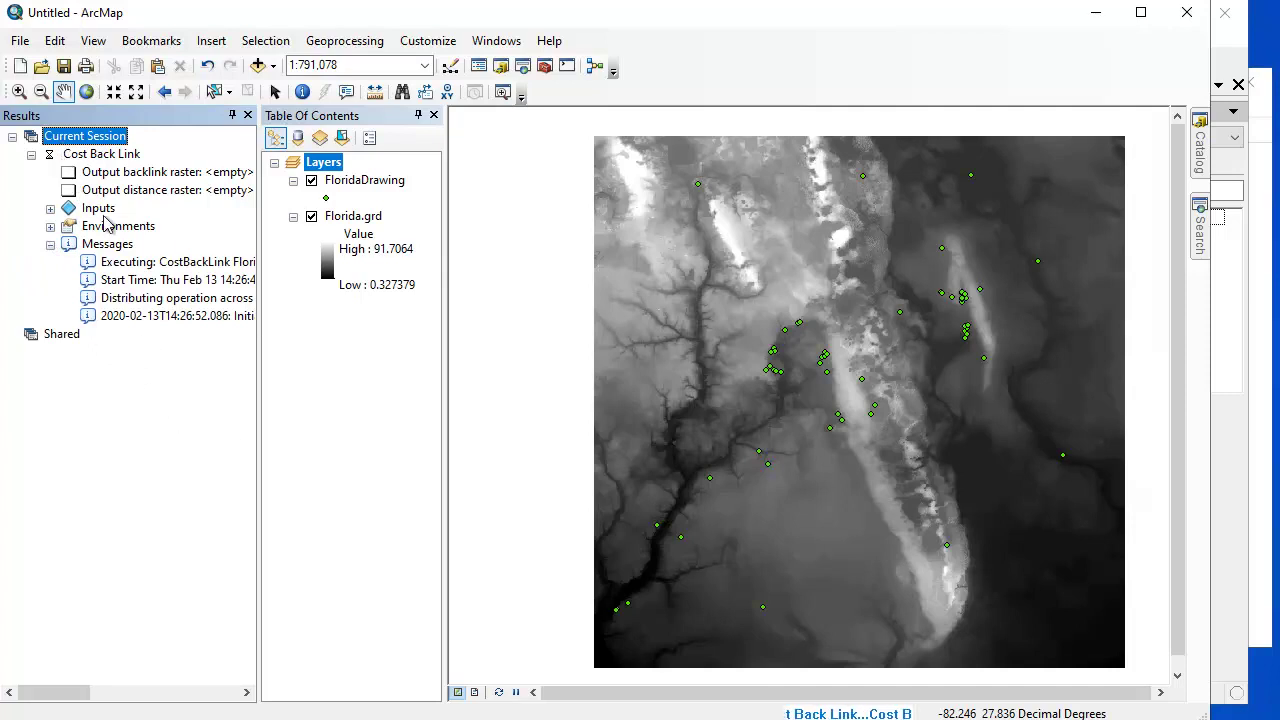
# Examine the details and progress messages of the running Cost Back Link operation
pyautogui.click(50, 209)
pyautogui.click(50, 209)
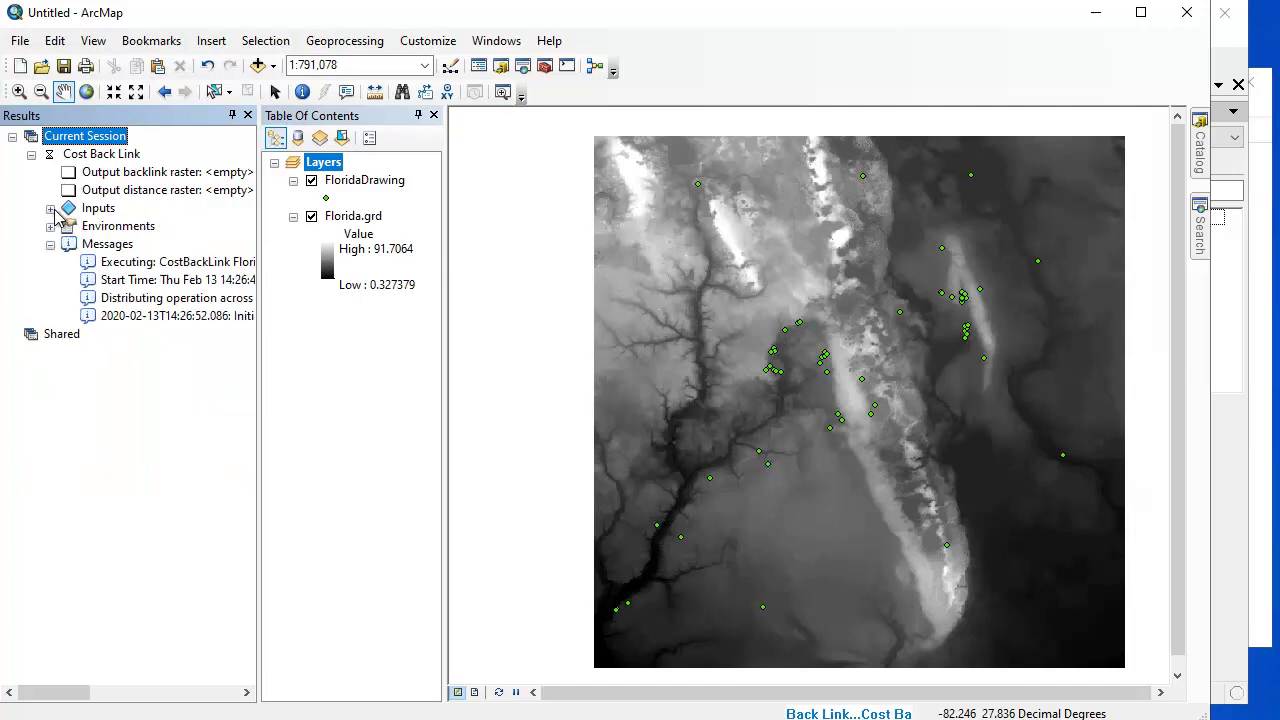
pyautogui.click(50, 227)
pyautogui.click(51, 140)
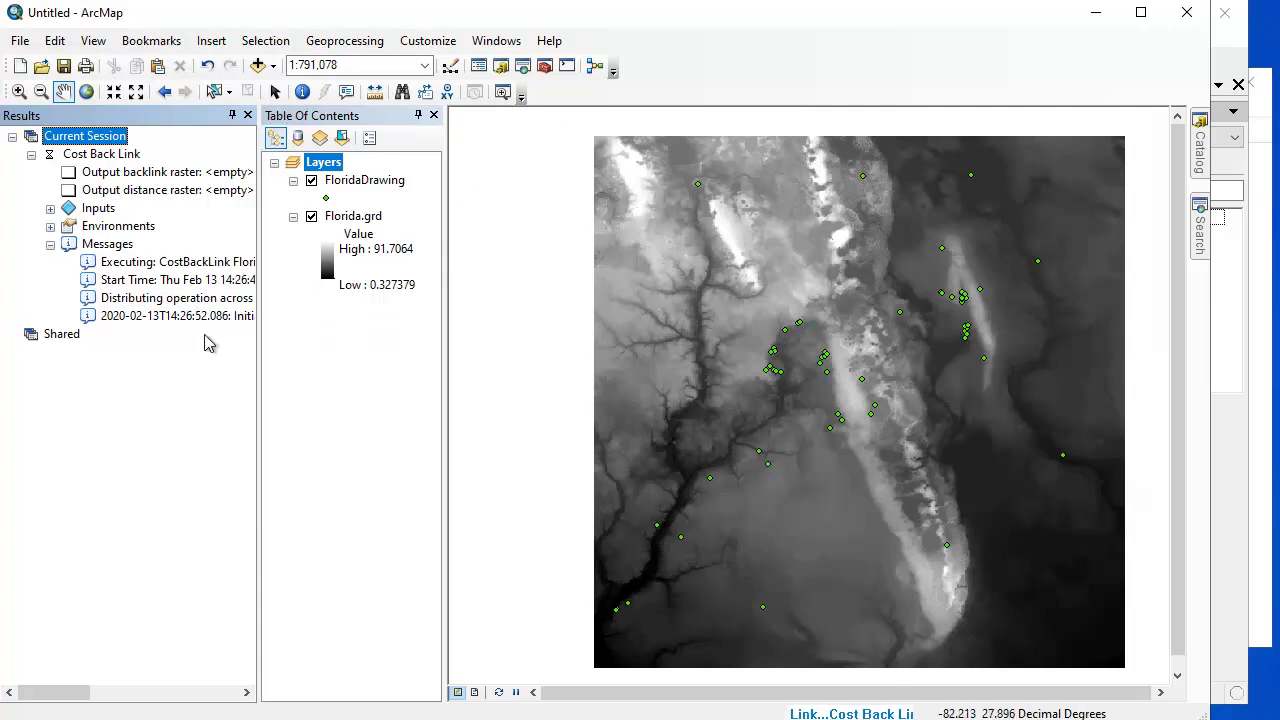
pyautogui.click(50, 244)
pyautogui.click(50, 244)
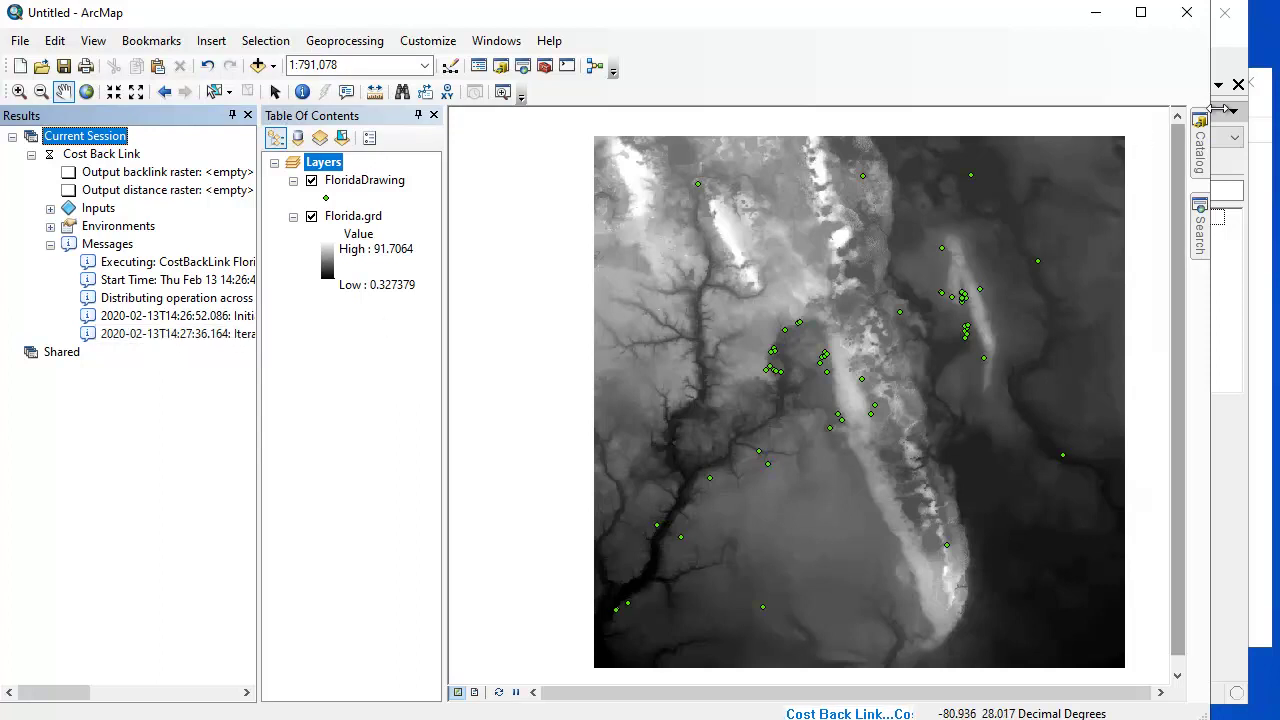
# Pan the map to centre the Florida raster in the widened map area while Cost Back Link runs
pyautogui.moveTo(1198, 158)
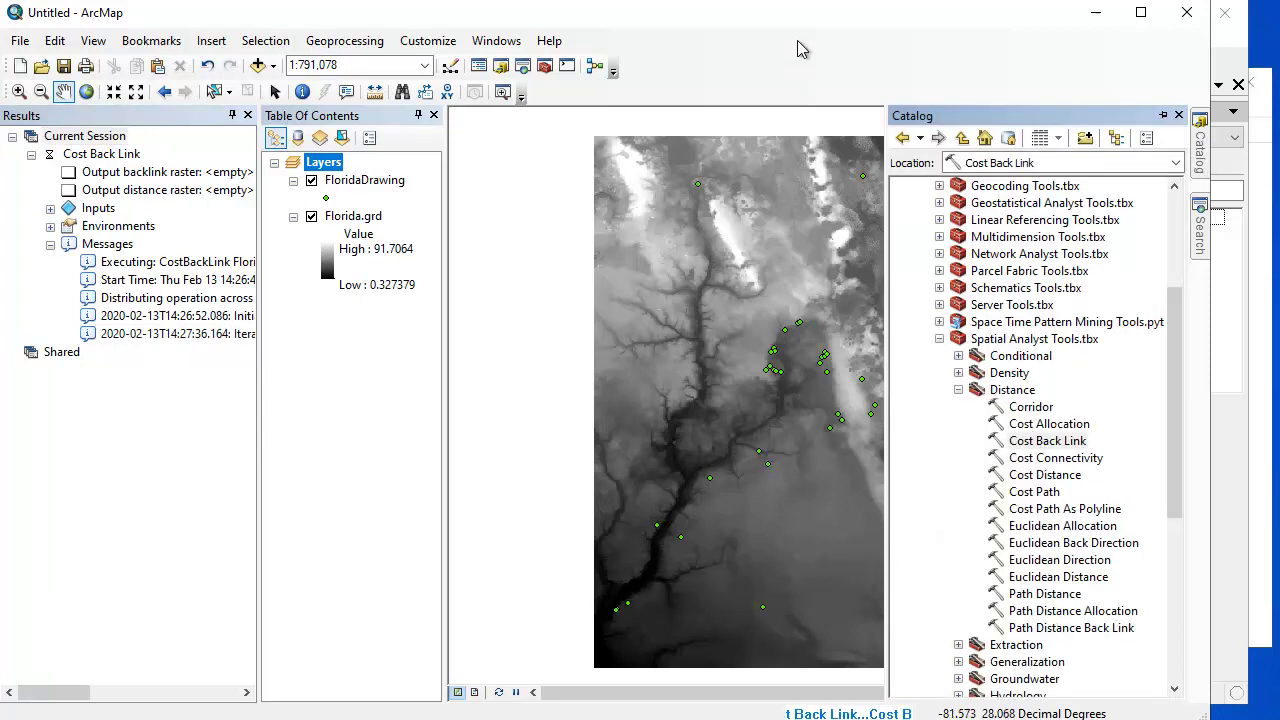
pyautogui.click(524, 330)
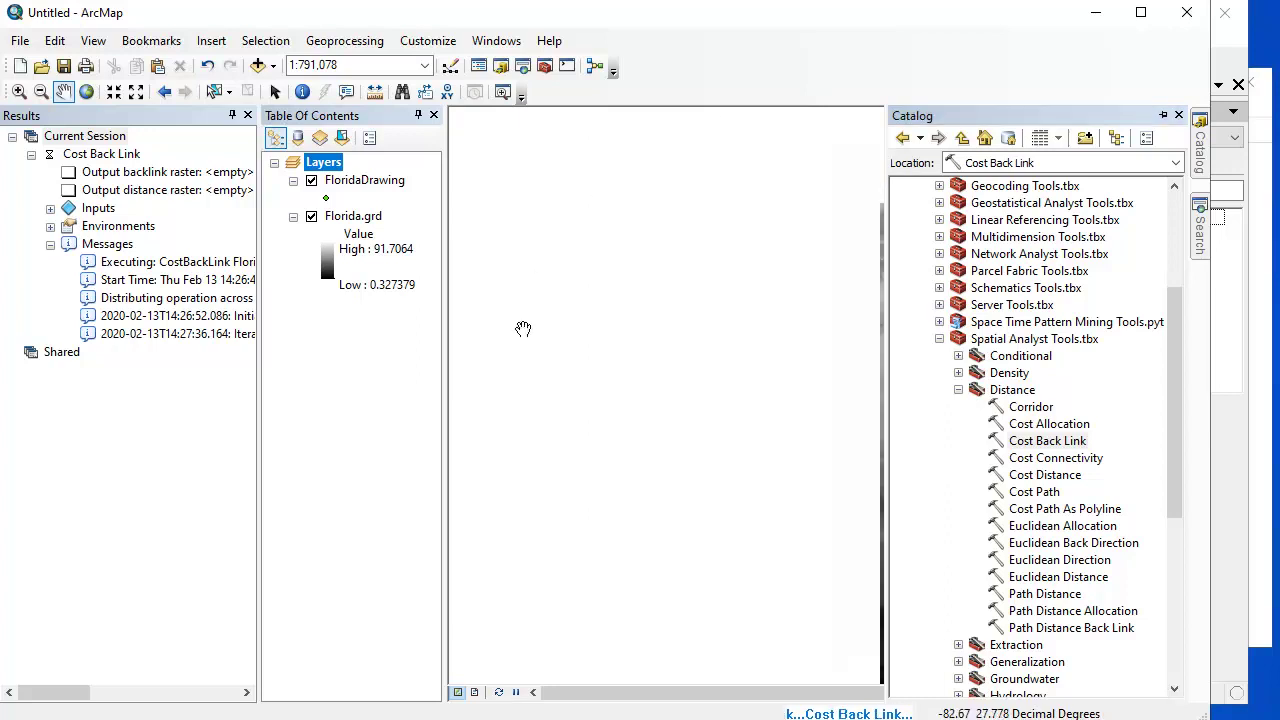
pyautogui.moveTo(1035, 494); pyautogui.dragTo(686, 451)
pyautogui.moveTo(805, 433); pyautogui.dragTo(799, 407)
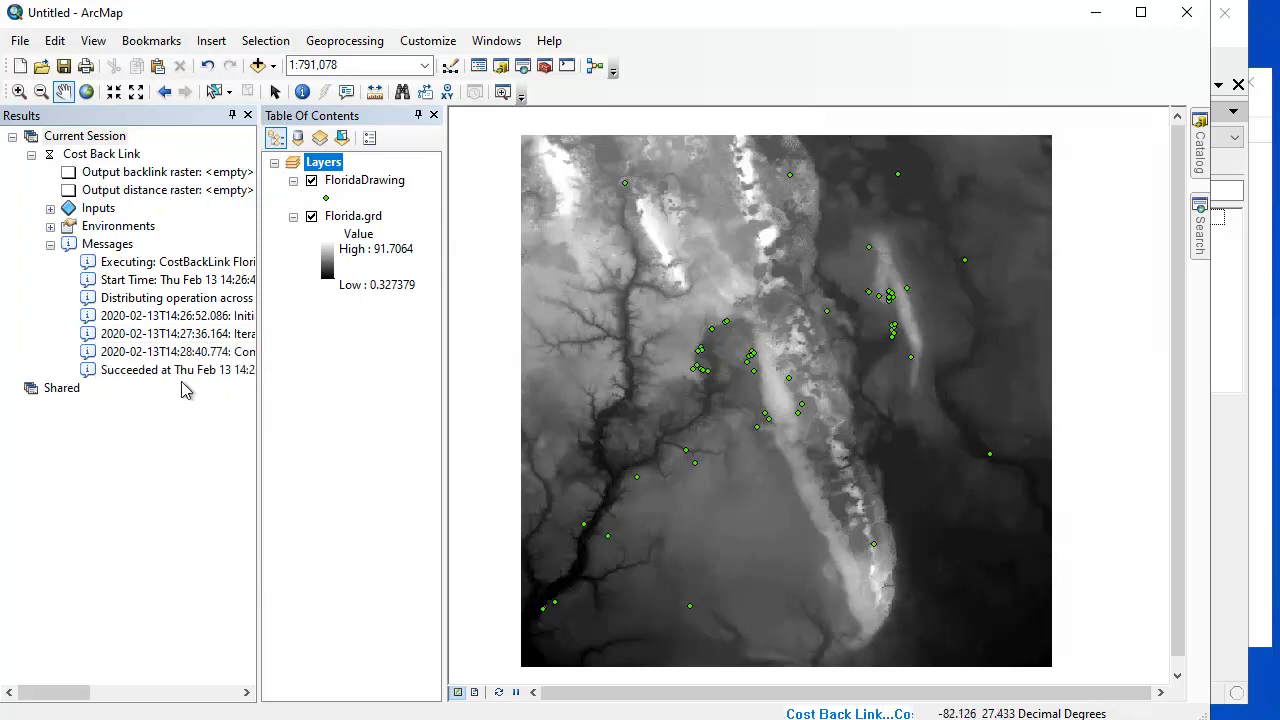
pyautogui.click(140, 447)
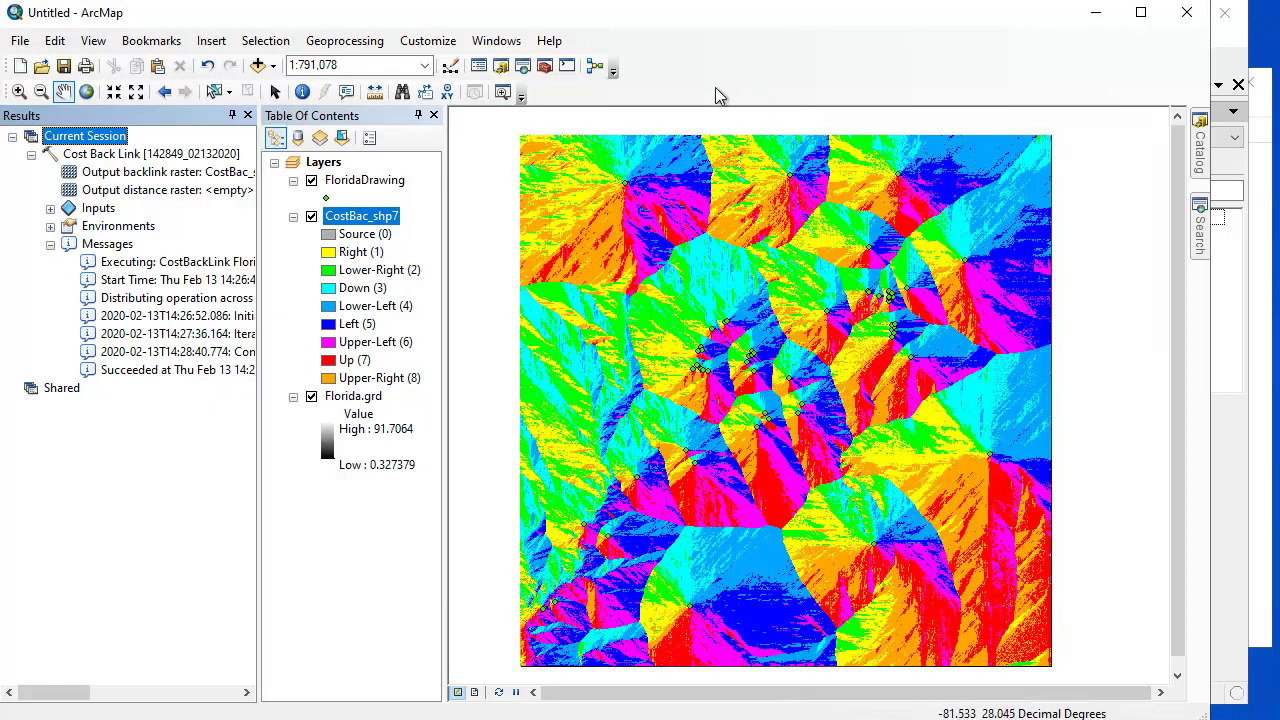
# Compare the Closest Path Direction Image in Manifold with the Cost Back Link raster in ArcMap, ending in ArcMap
pyautogui.hotkey('alt', 'Tab')
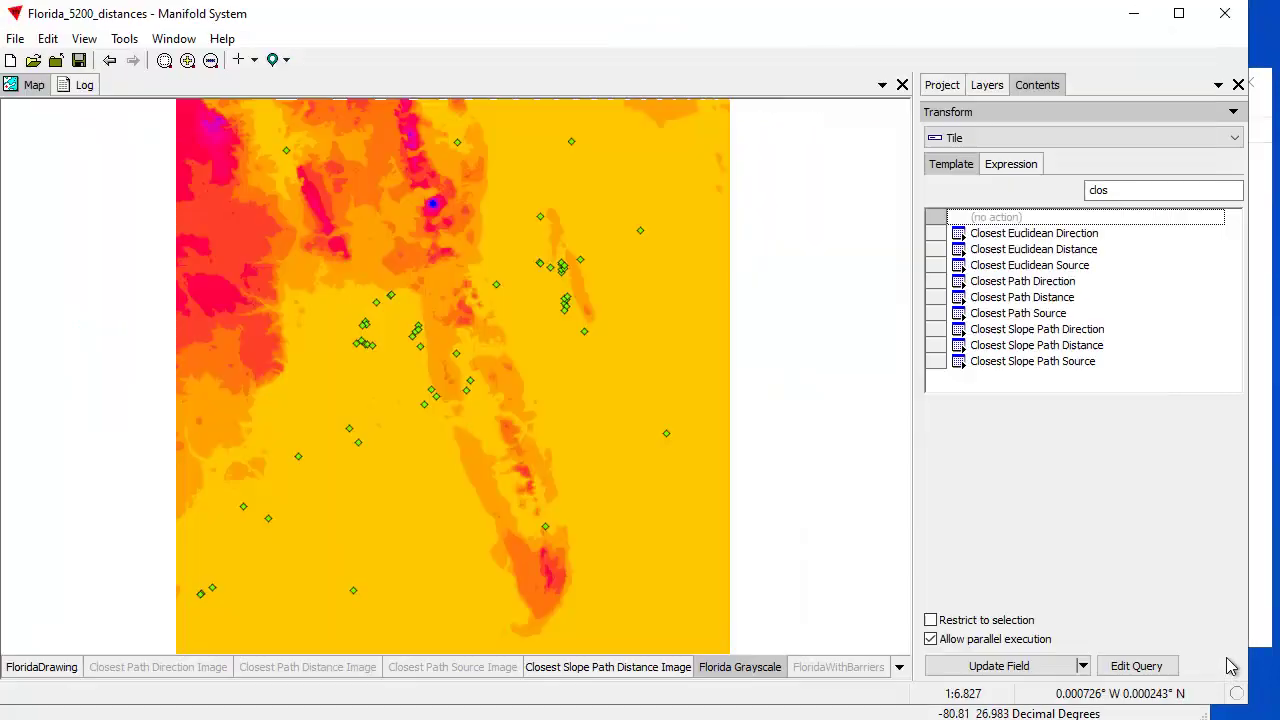
pyautogui.click(190, 670)
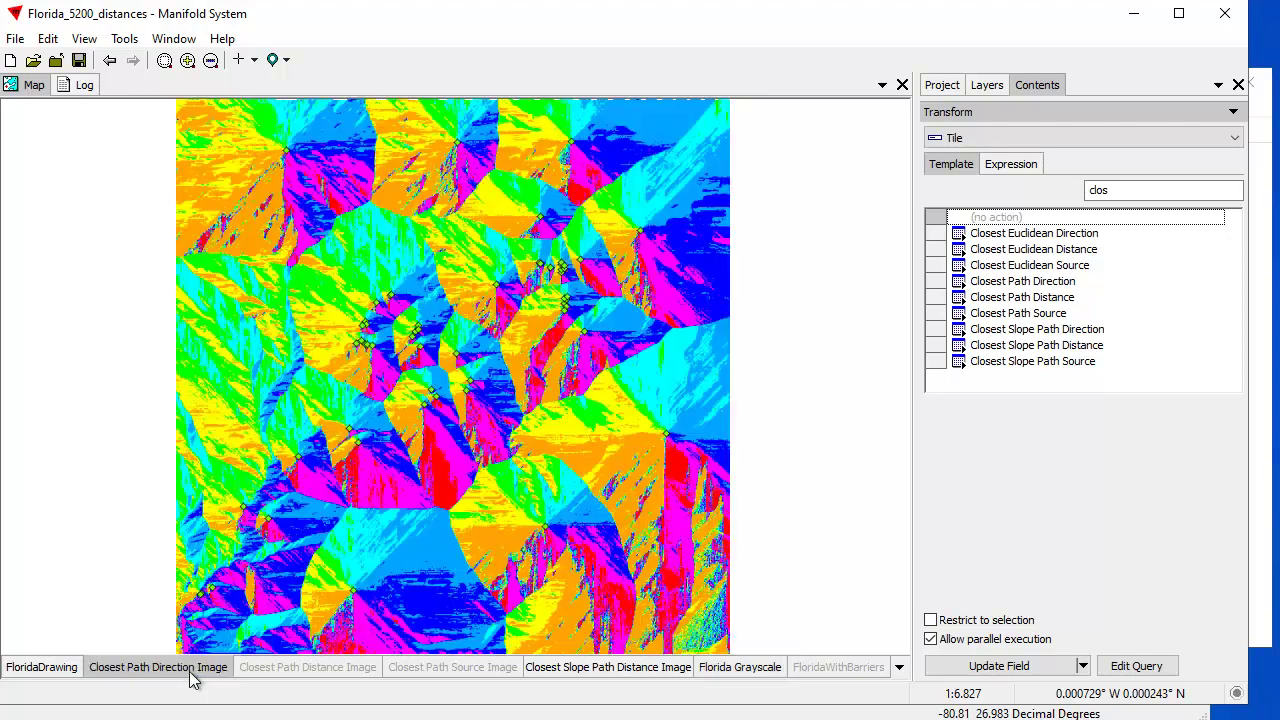
pyautogui.hotkey('alt', 'Tab')
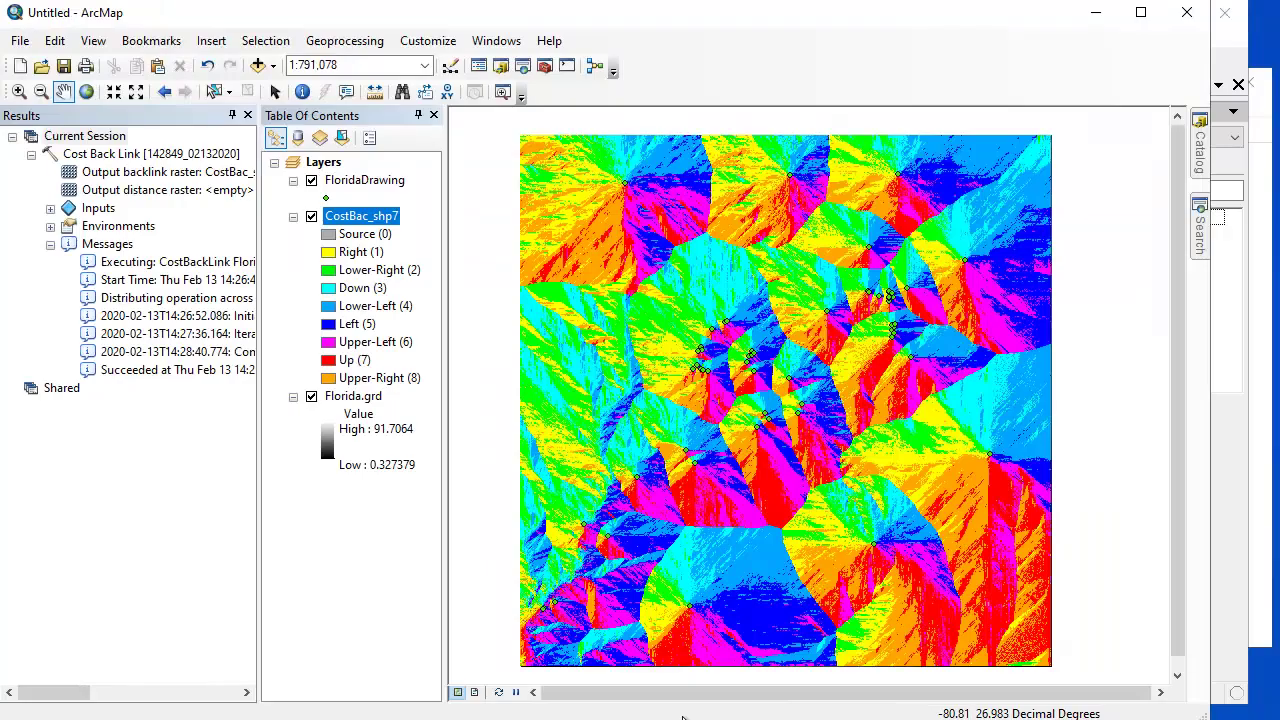
pyautogui.hotkey('alt', 'Tab')
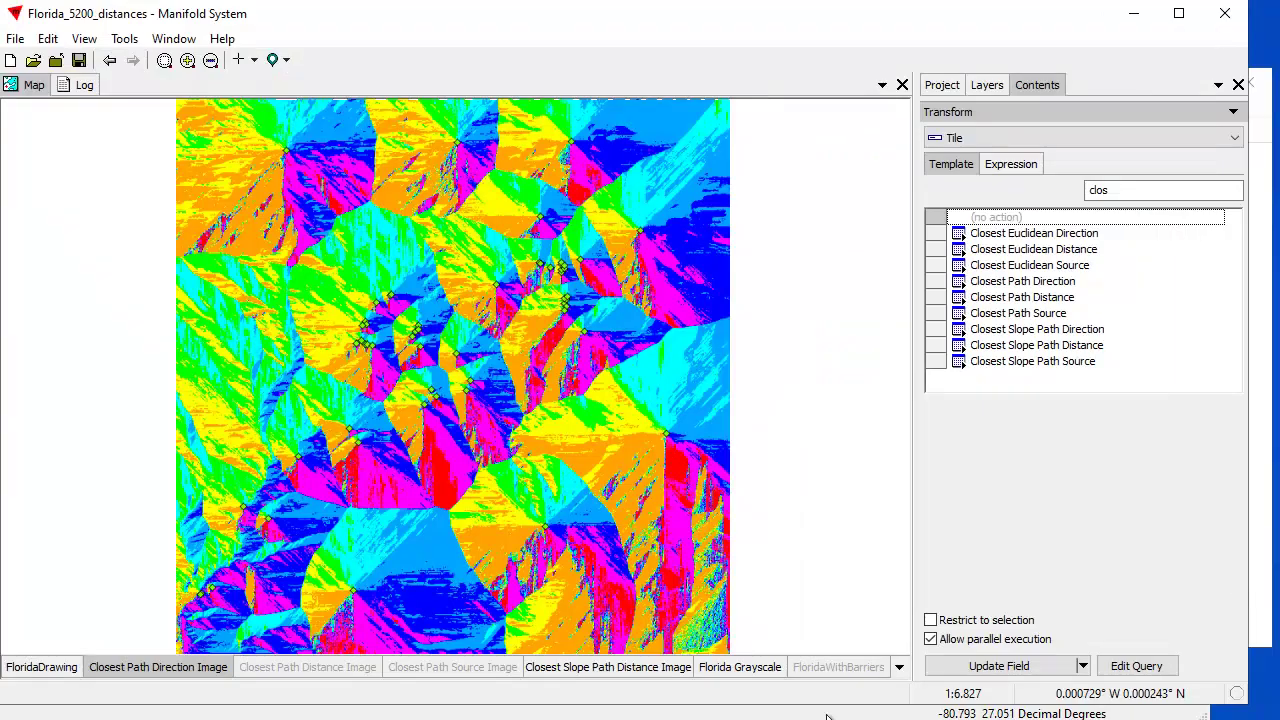
pyautogui.hotkey('alt', 'Tab')
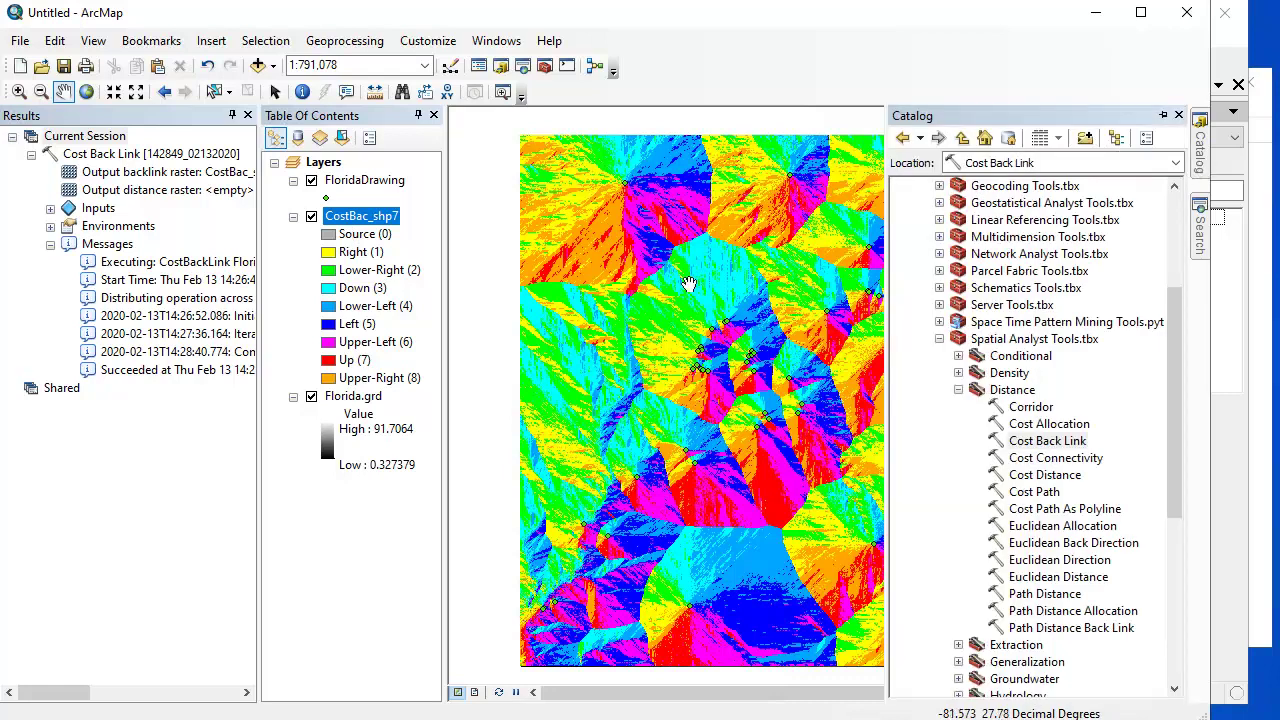
# Collapse the CostBac_shp7 legend and run the Cost Distance tool with FloridaDrawing as source data and Florida.grd as cost raster
pyautogui.click(293, 216)
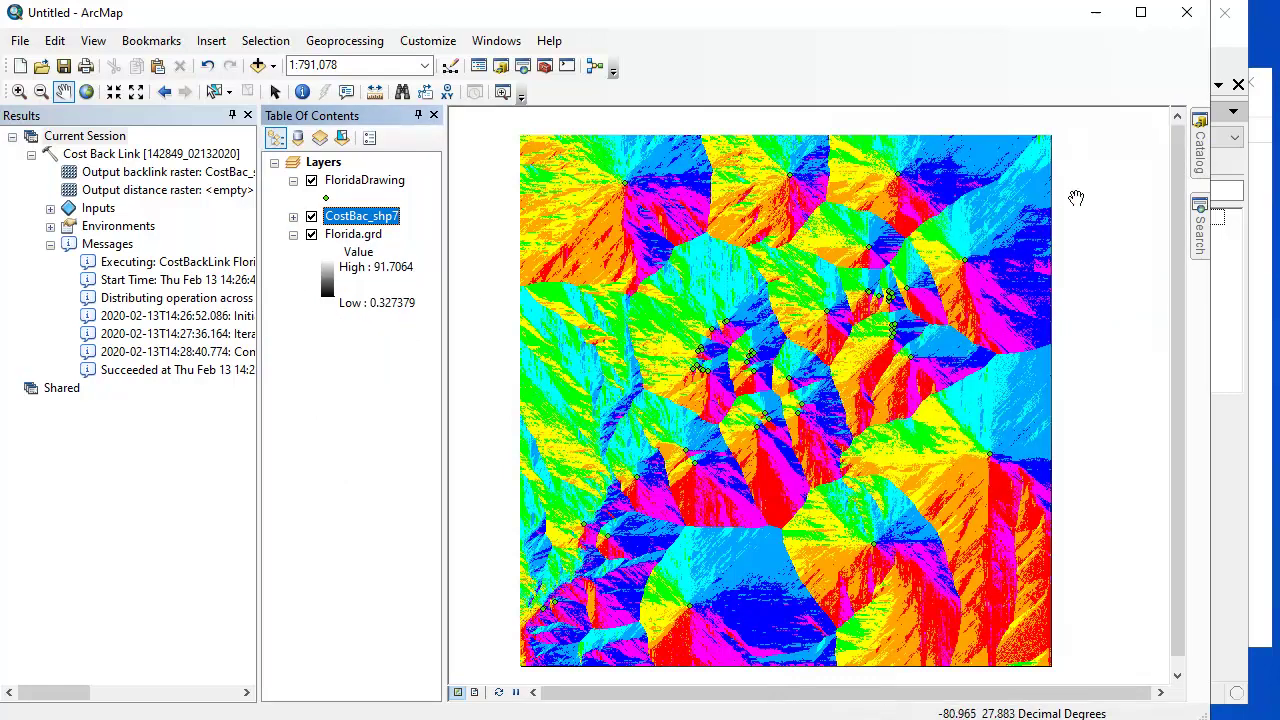
pyautogui.moveTo(1198, 165)
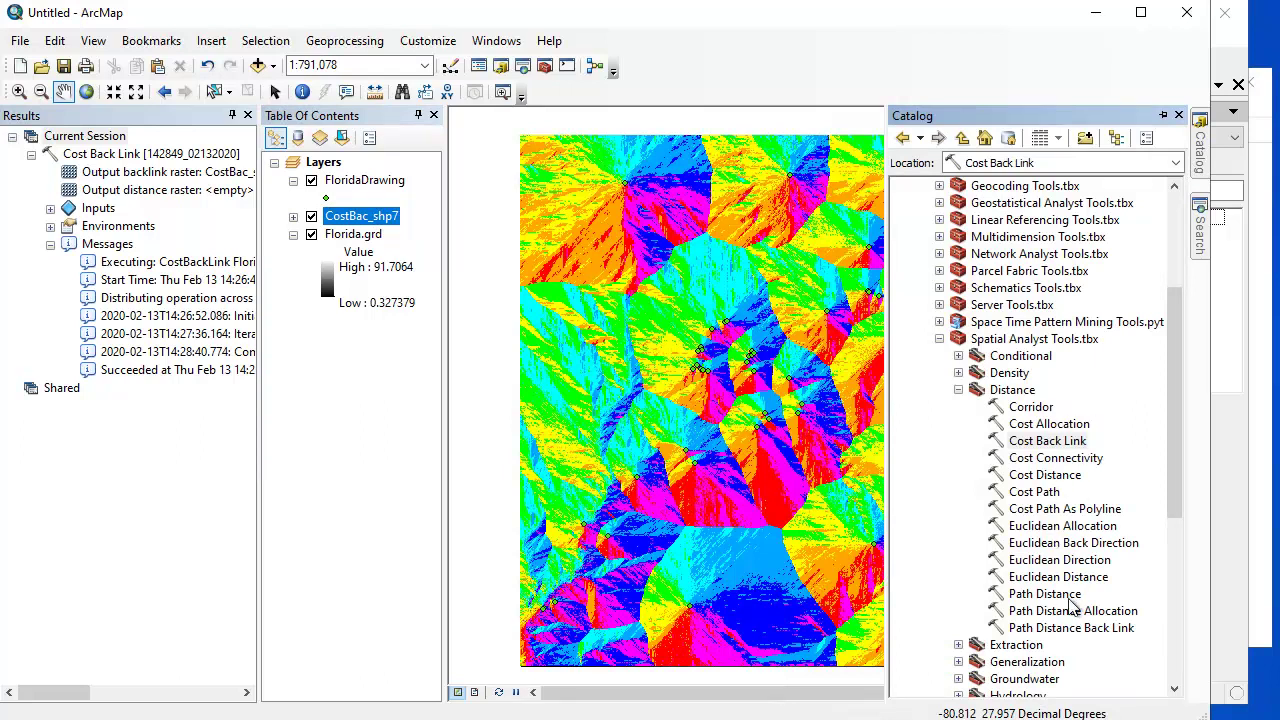
pyautogui.click(1053, 476)
pyautogui.doubleClick(1053, 476)
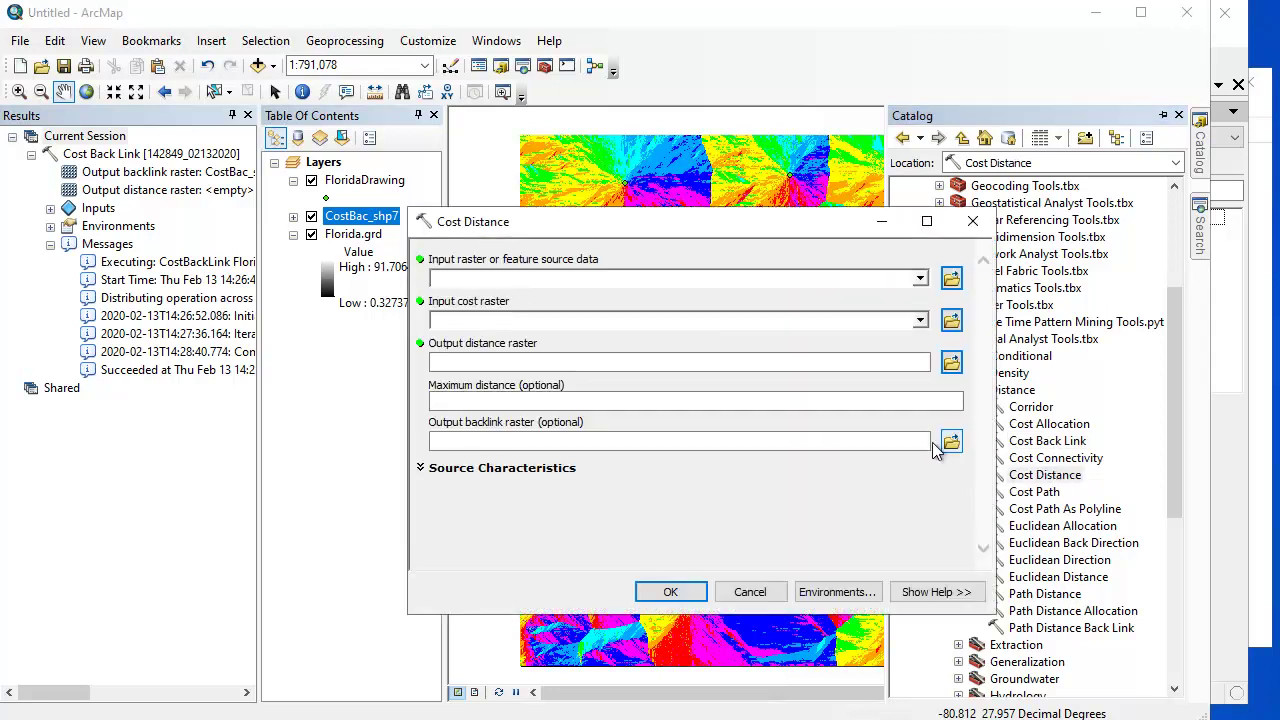
pyautogui.click(919, 279)
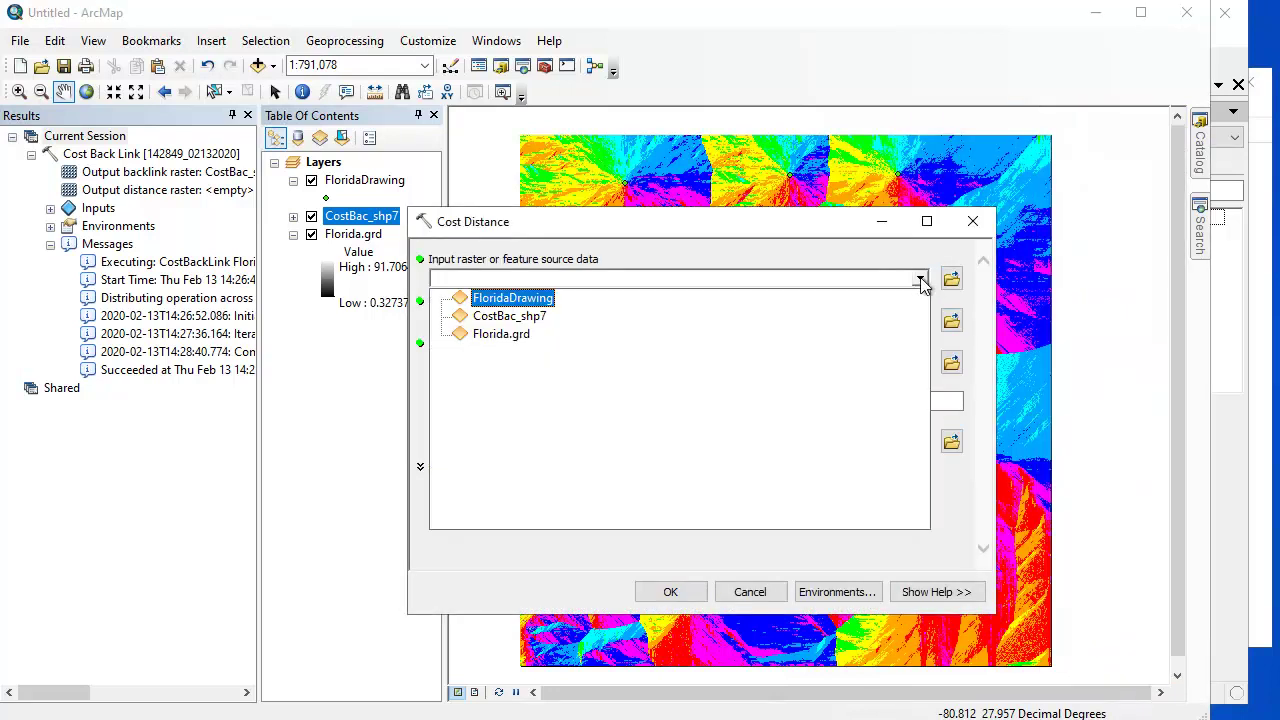
pyautogui.click(531, 300)
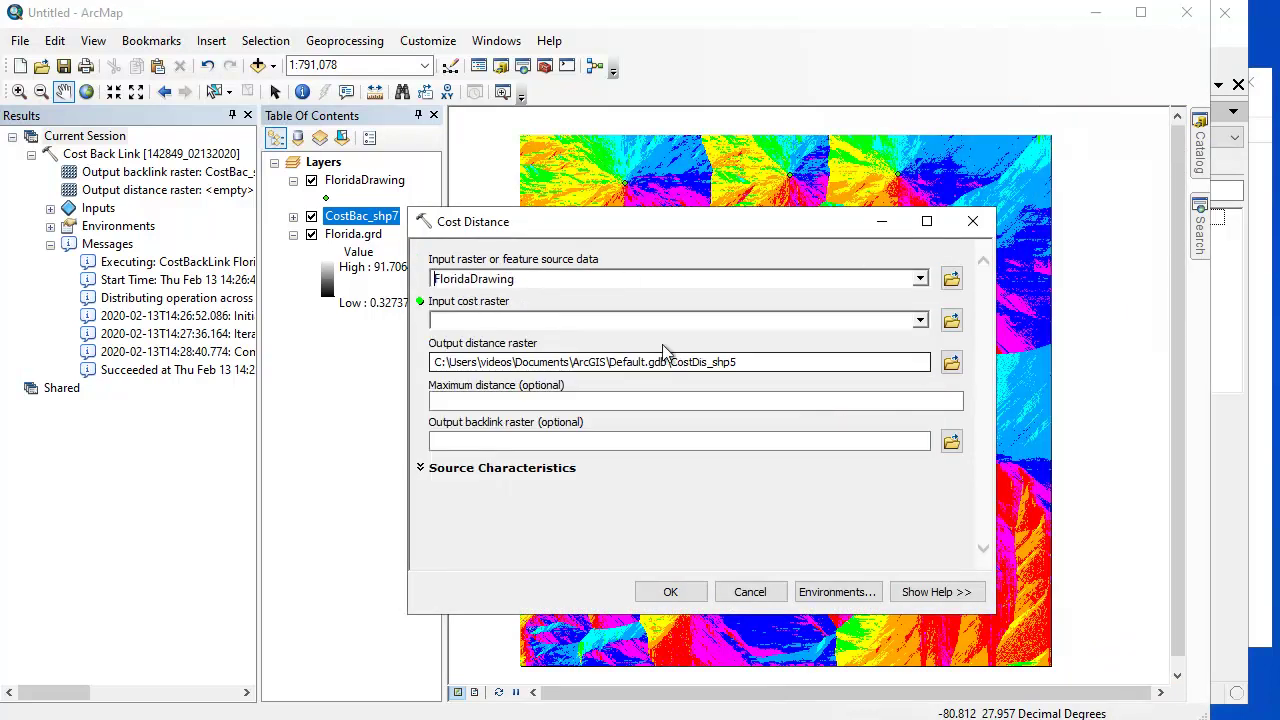
pyautogui.click(919, 320)
pyautogui.click(510, 360)
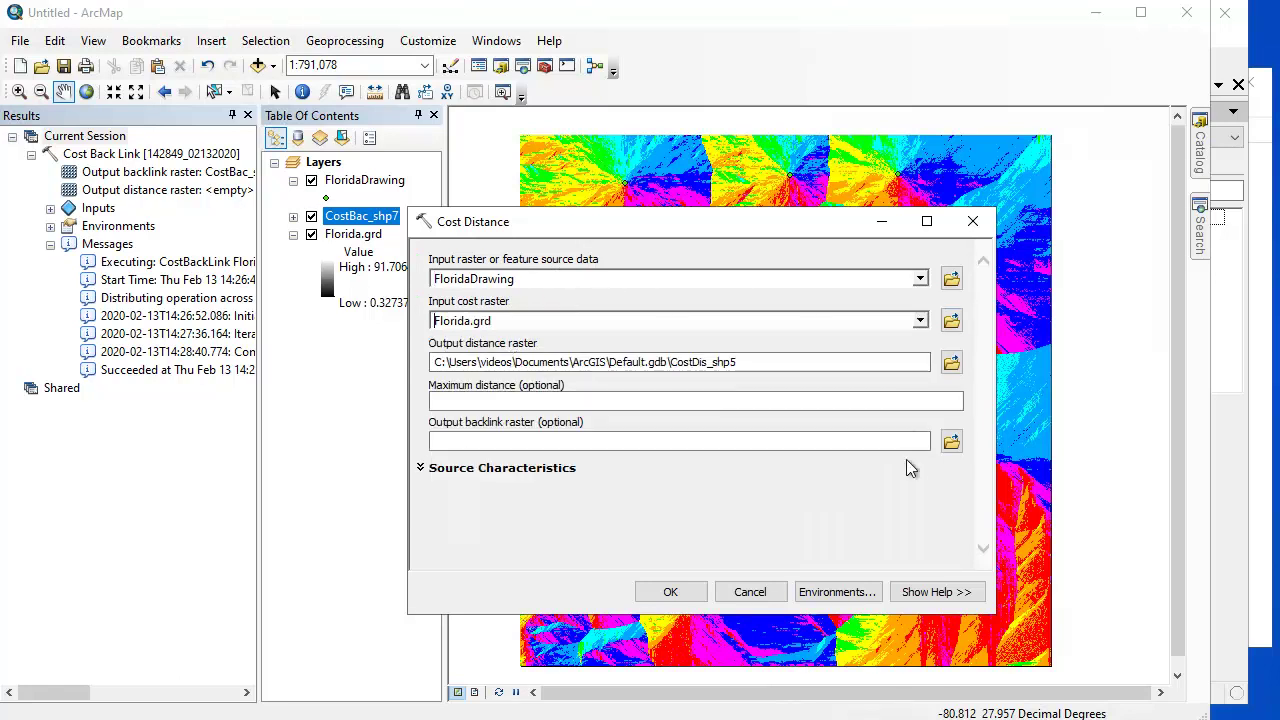
pyautogui.click(670, 591)
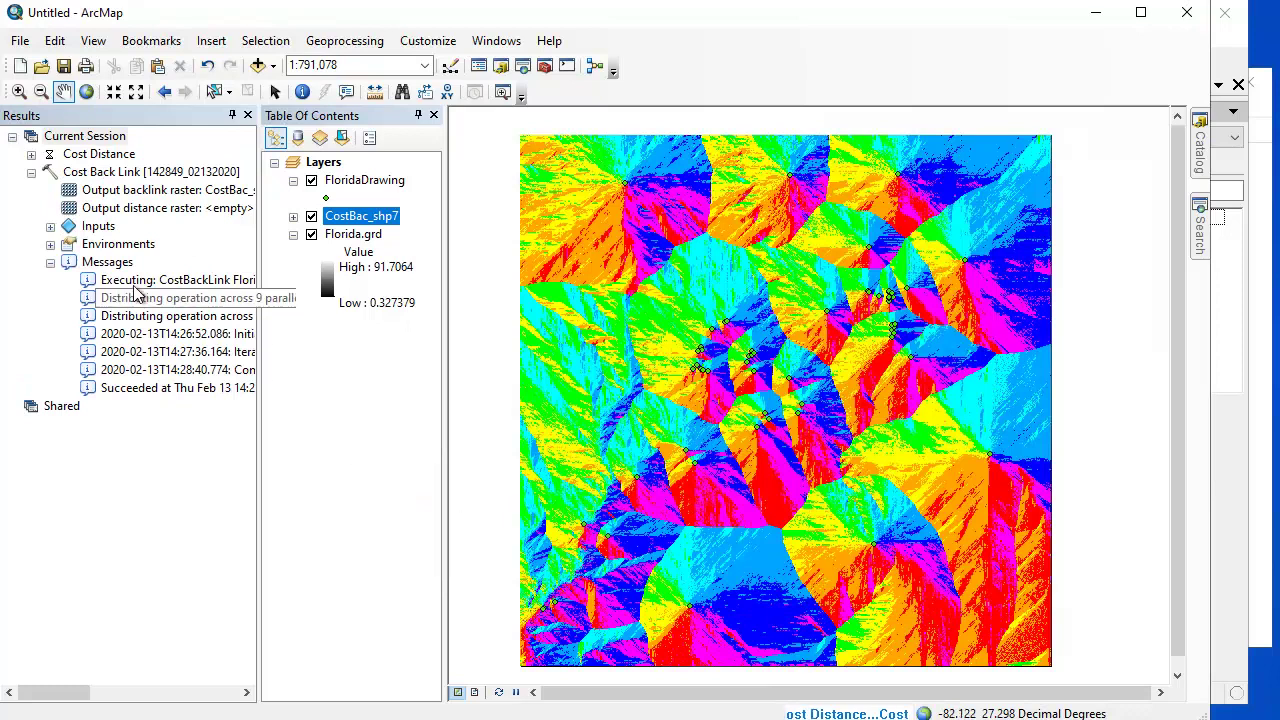
# Collapse the Cost Back Link result and expand the messages of the running Cost Distance operation
pyautogui.click(31, 173)
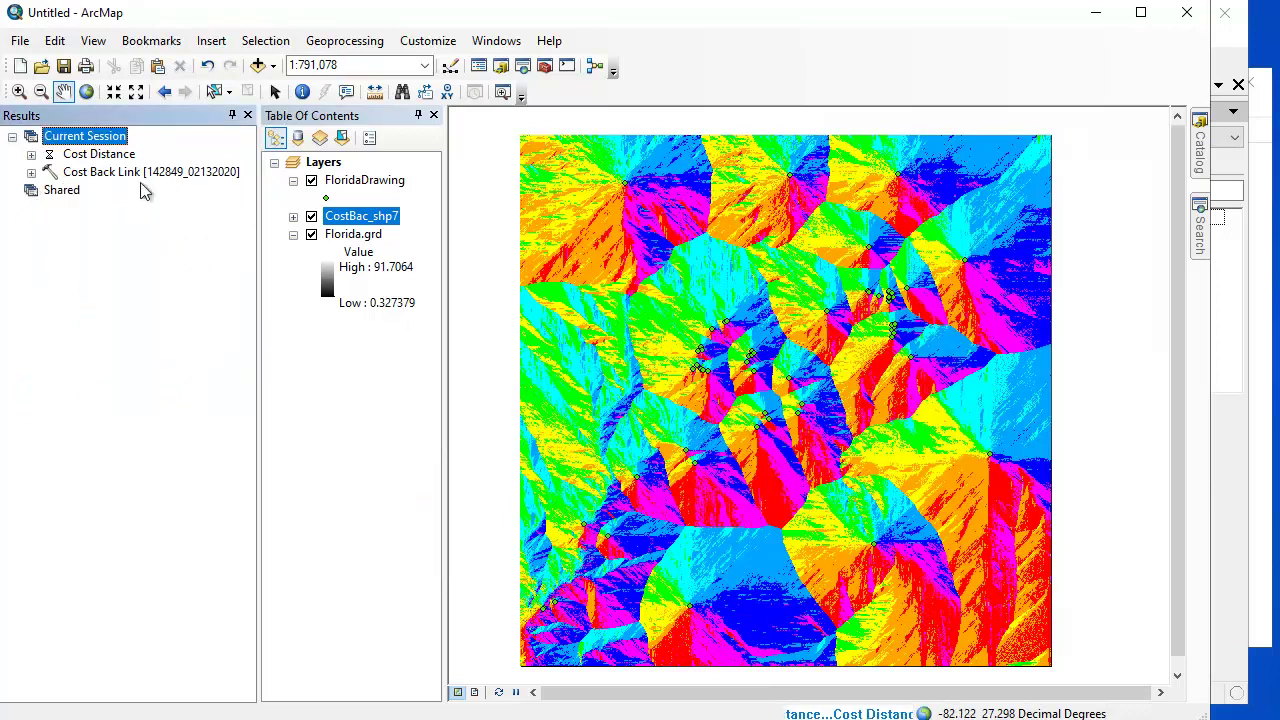
pyautogui.click(31, 154)
pyautogui.click(51, 244)
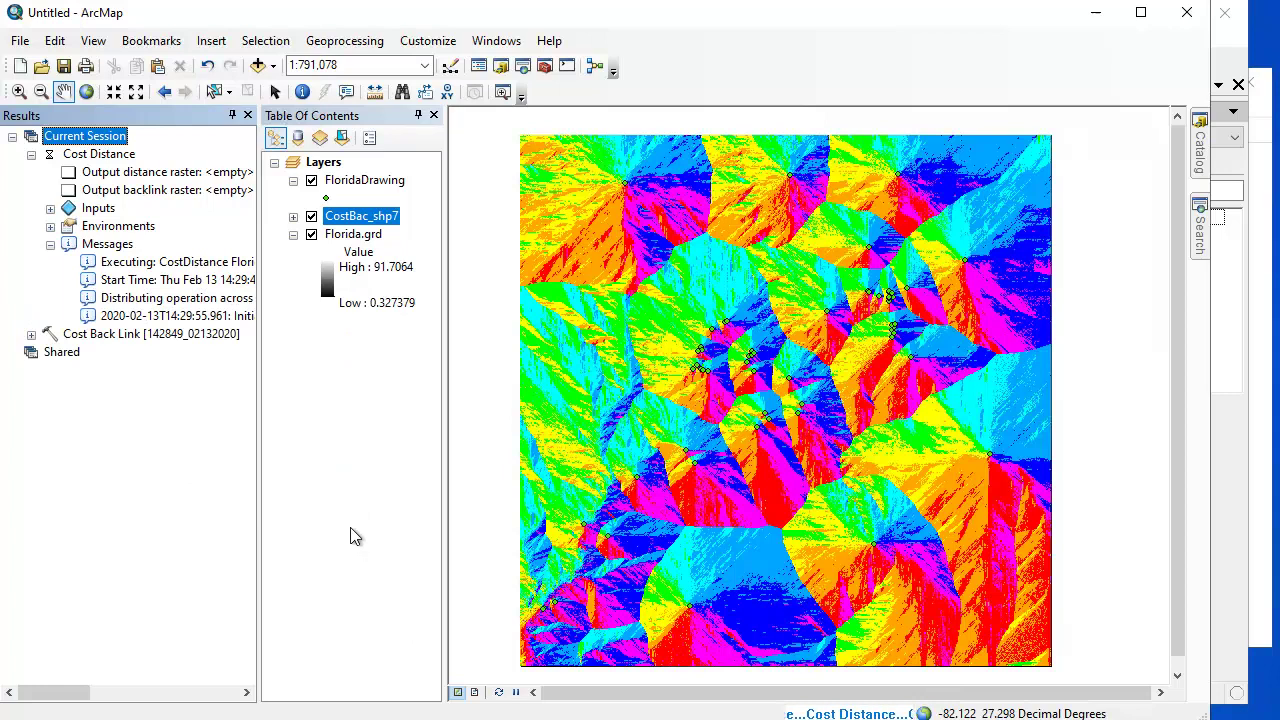
# Expand the CostBac_shp7 legend and hide that layer in the map
pyautogui.click(293, 217)
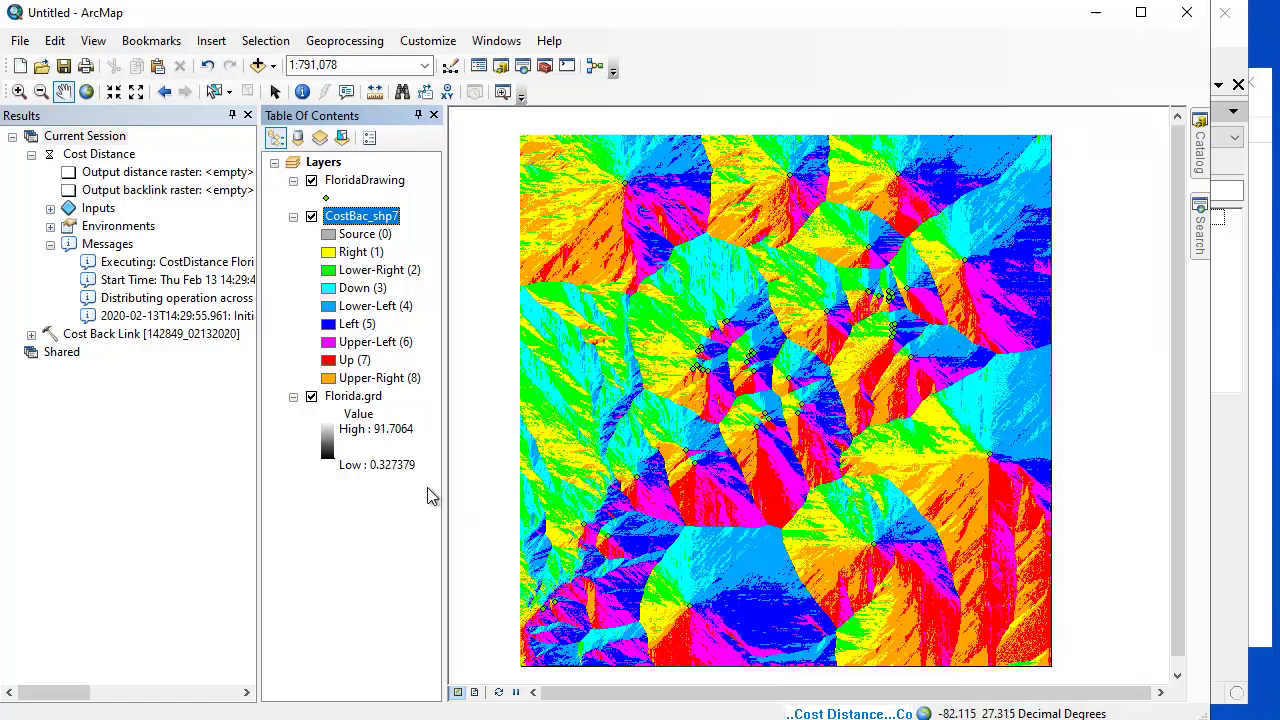
pyautogui.click(311, 216)
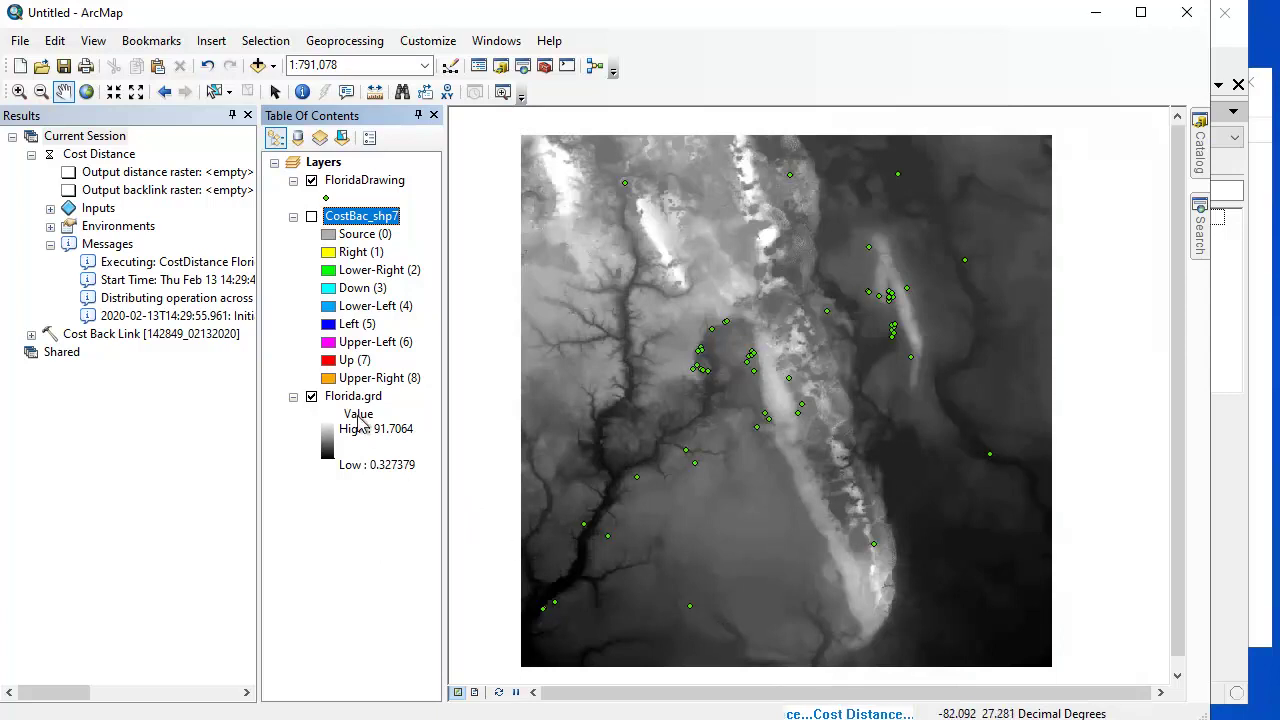
# Show the CostBac_shp7 layer over the Florida.grd terrain and hide it again
pyautogui.click(311, 216)
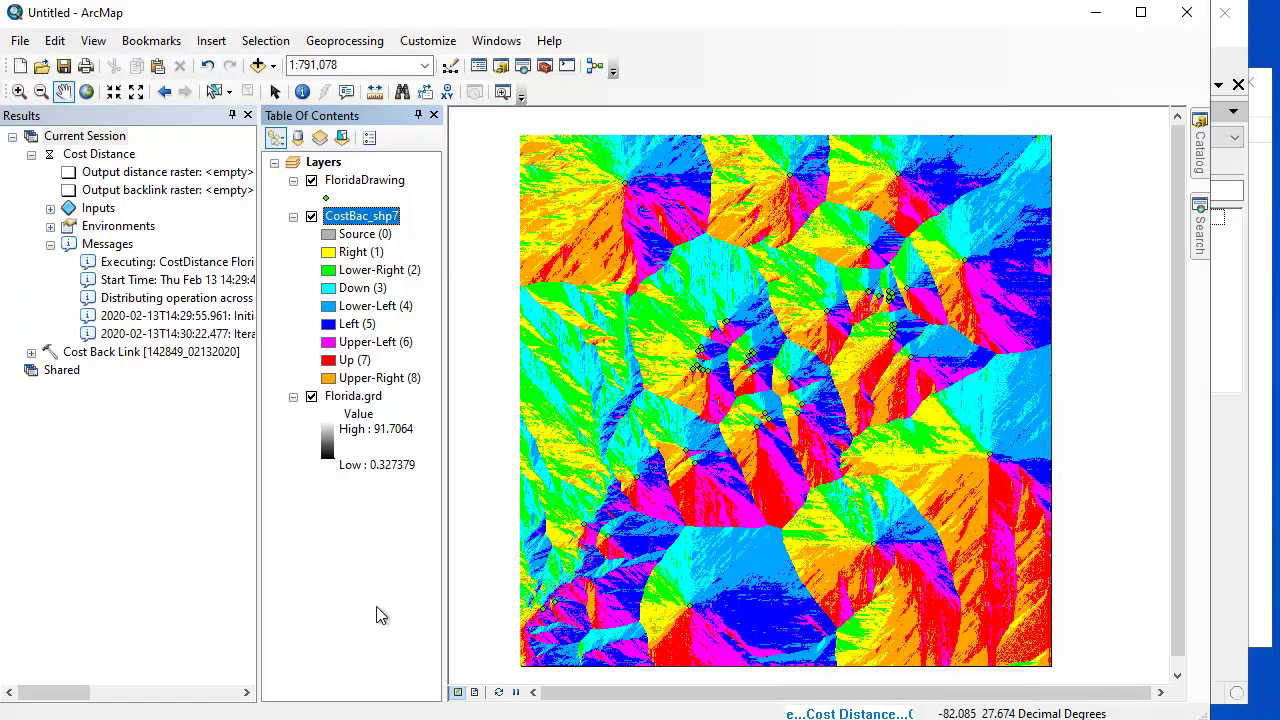
pyautogui.click(311, 216)
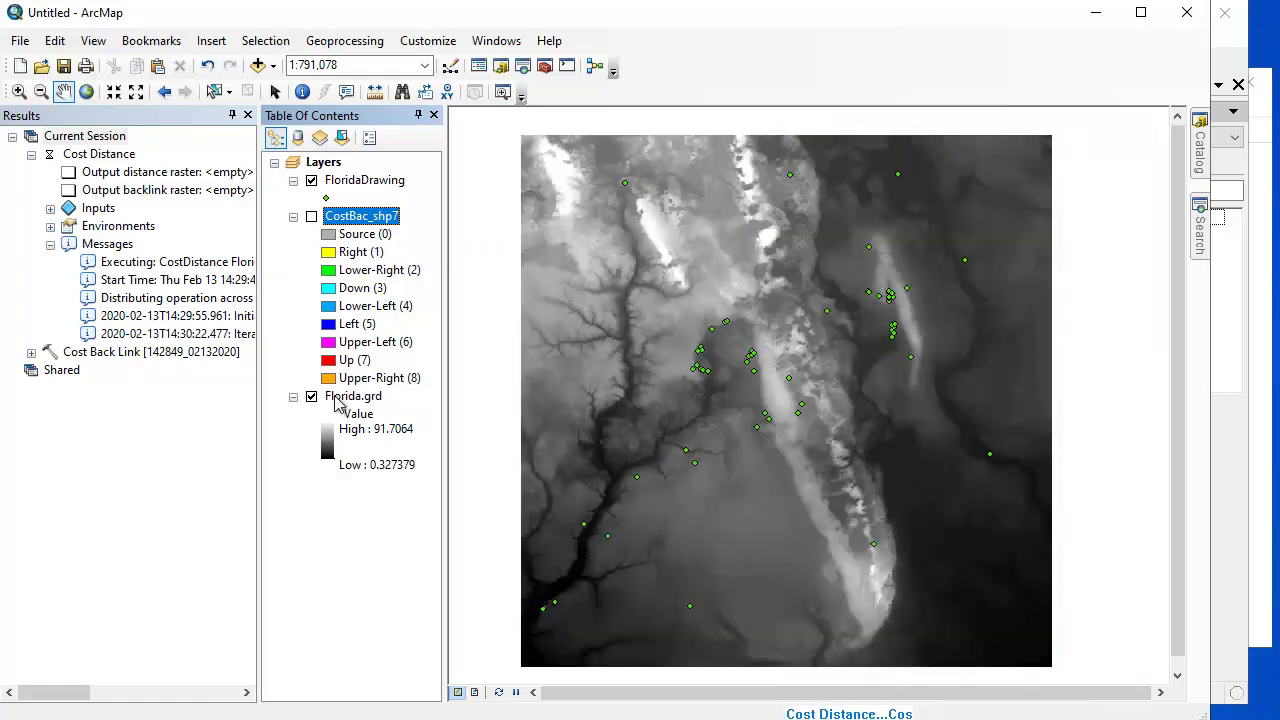
pyautogui.scroll(2, 914, 429)
# Switch to Manifold and show the Closest Path Distance Image instead of the Closest Path Direction Image
pyautogui.hotkey('alt', 'Tab')
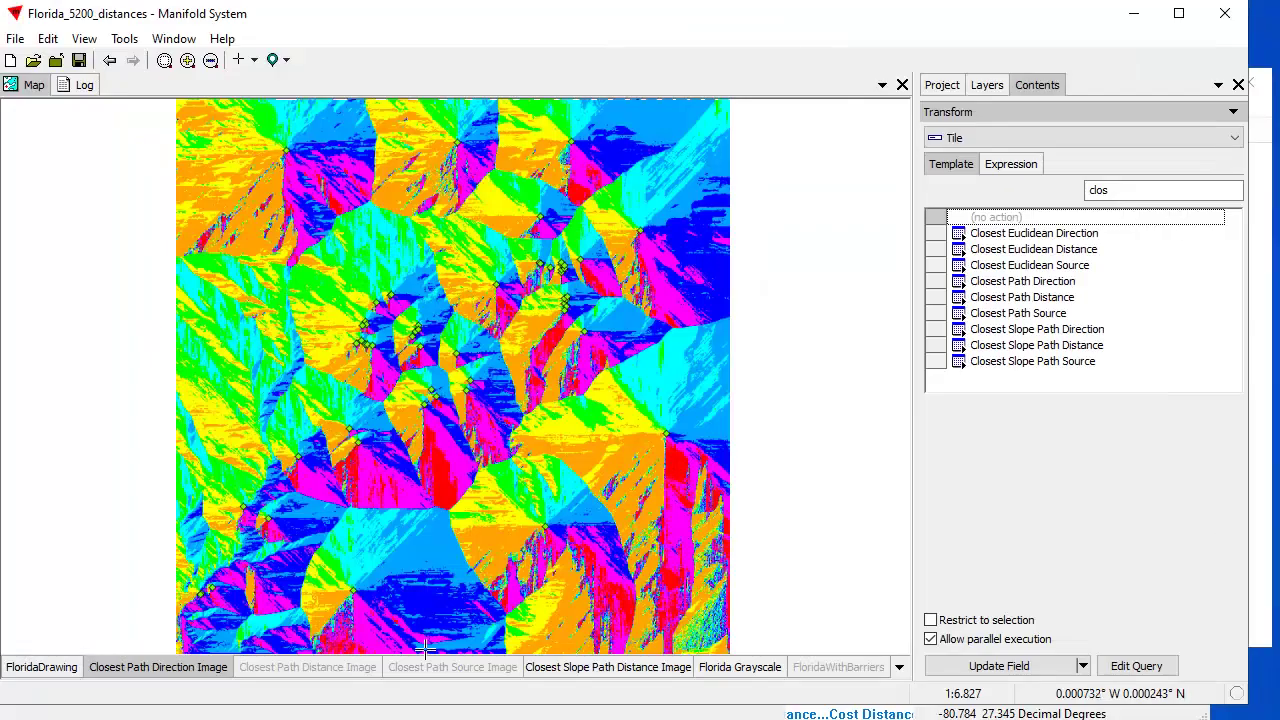
pyautogui.click(332, 670)
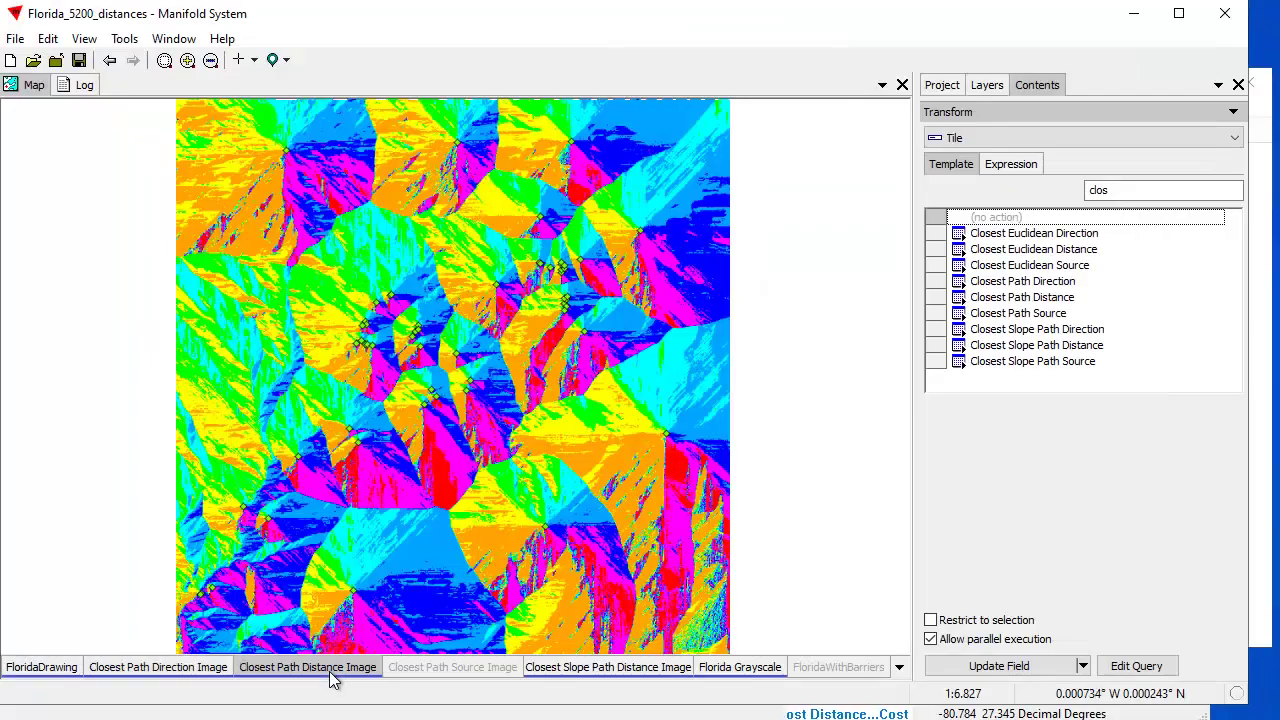
pyautogui.click(191, 671)
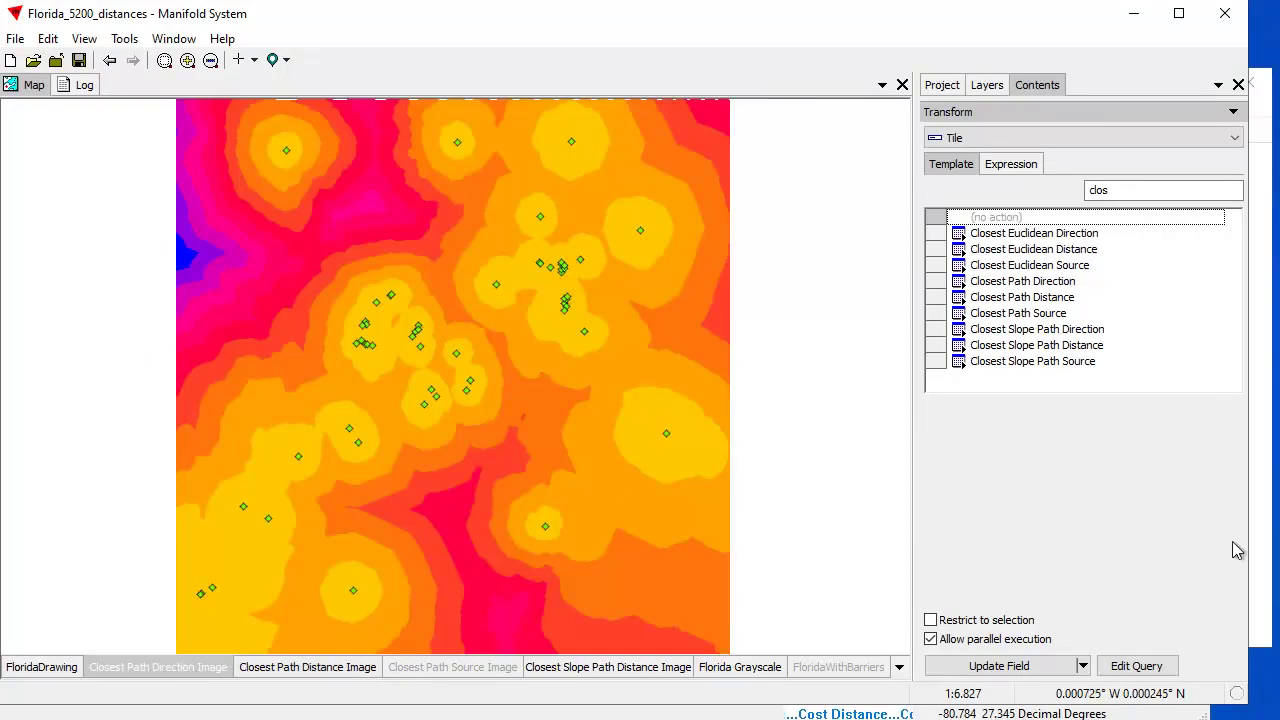
# Compare the Cost Distance raster in ArcMap with the Closest Path Distance Image in Manifold, ending in ArcMap
pyautogui.hotkey('alt', 'Tab')
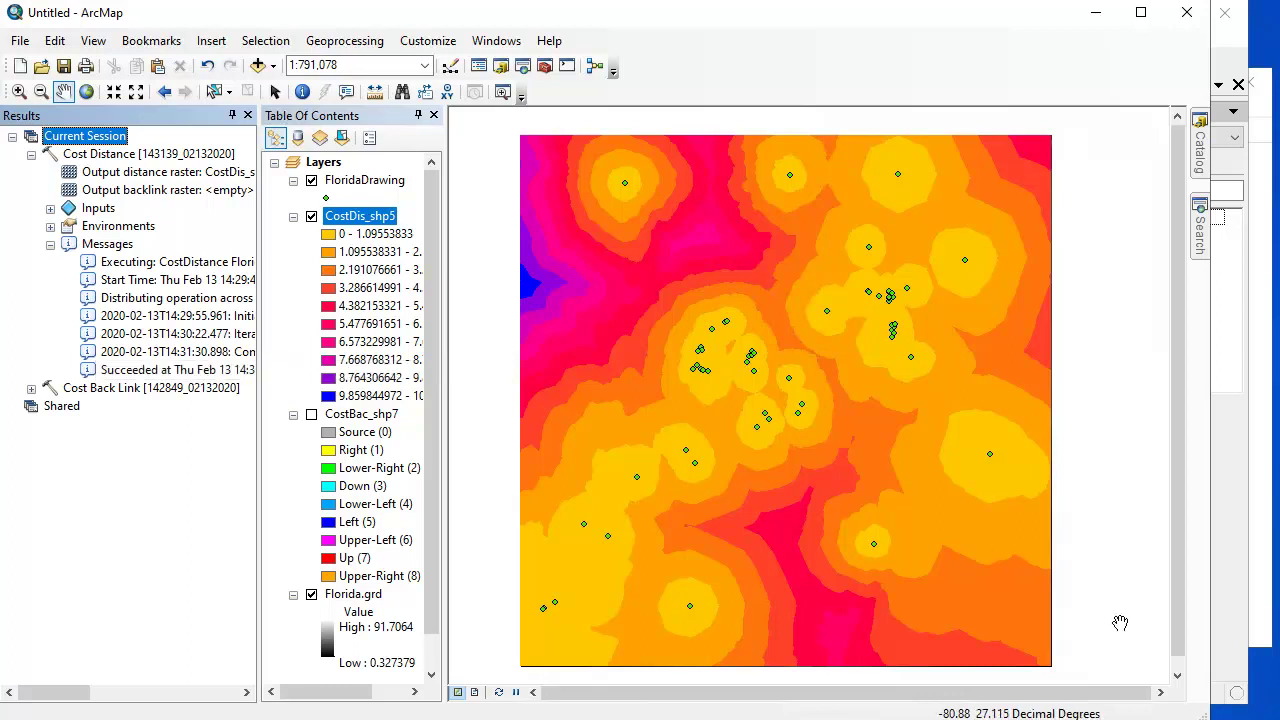
pyautogui.click(1230, 638)
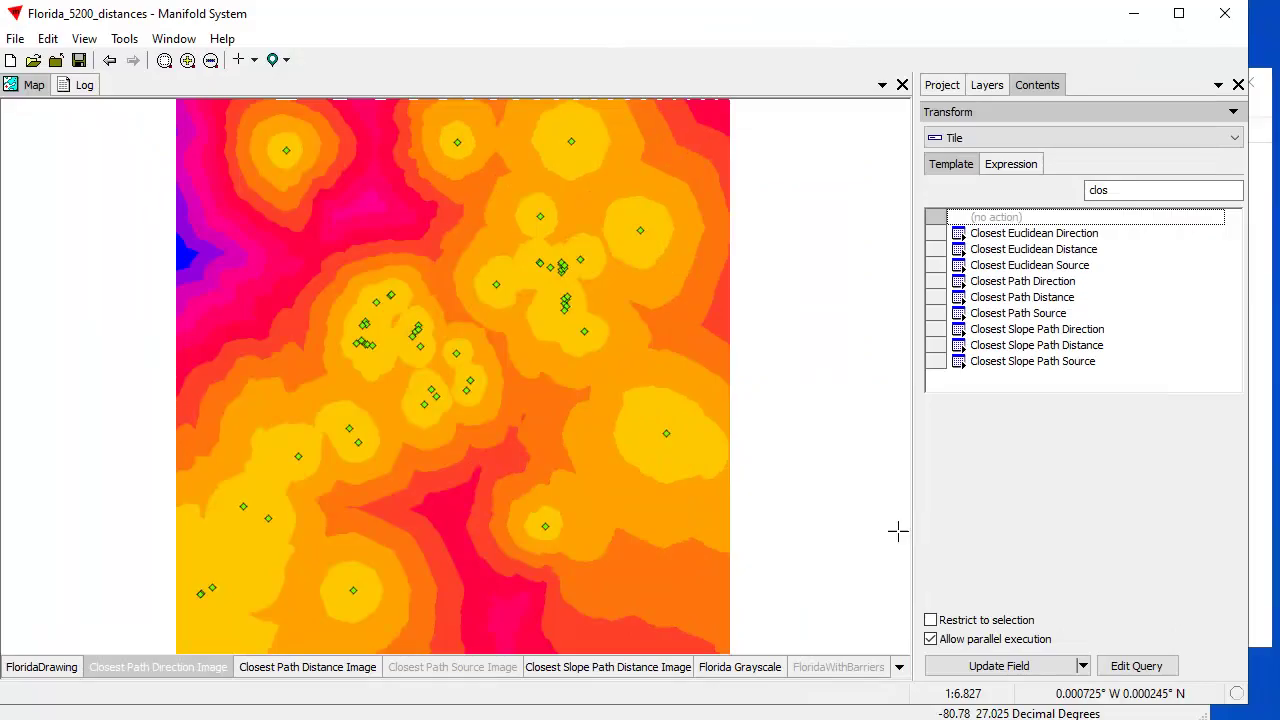
pyautogui.hotkey('alt', 'Tab')
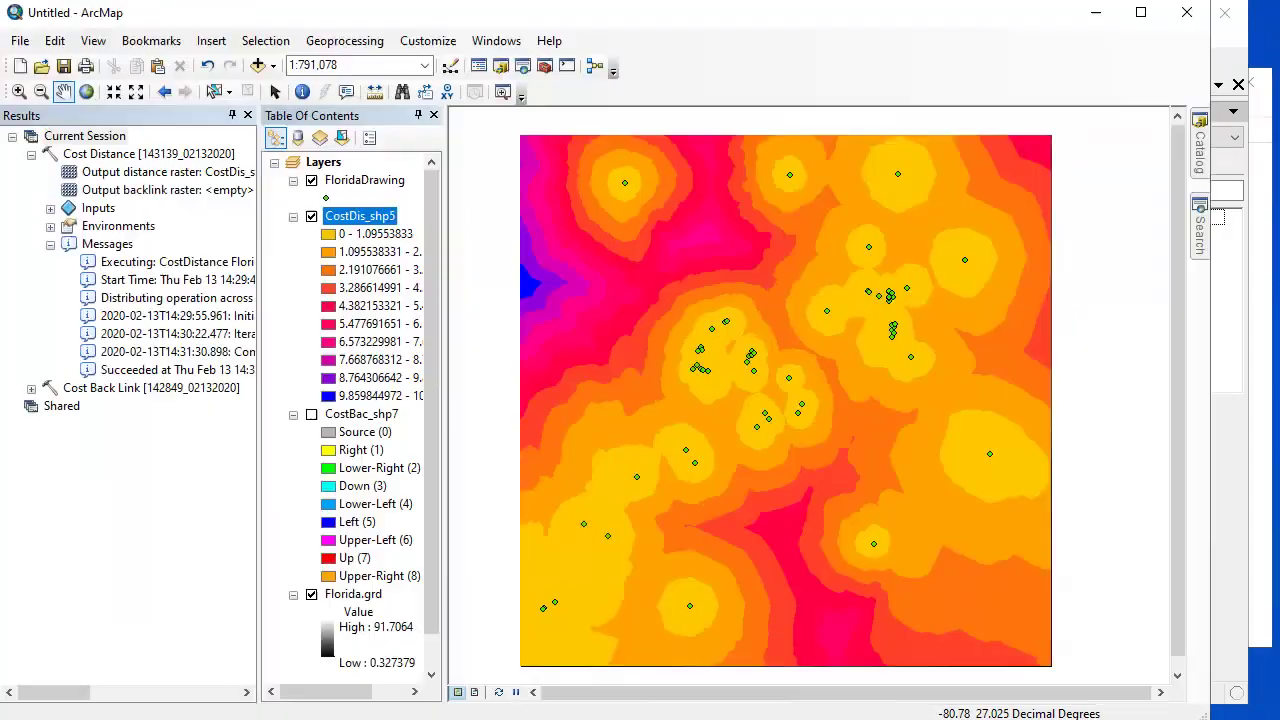
# Collapse the Cost Distance result and run the Cost Allocation tool with FloridaDrawing as source data and Florida.grd as cost raster
pyautogui.click(31, 154)
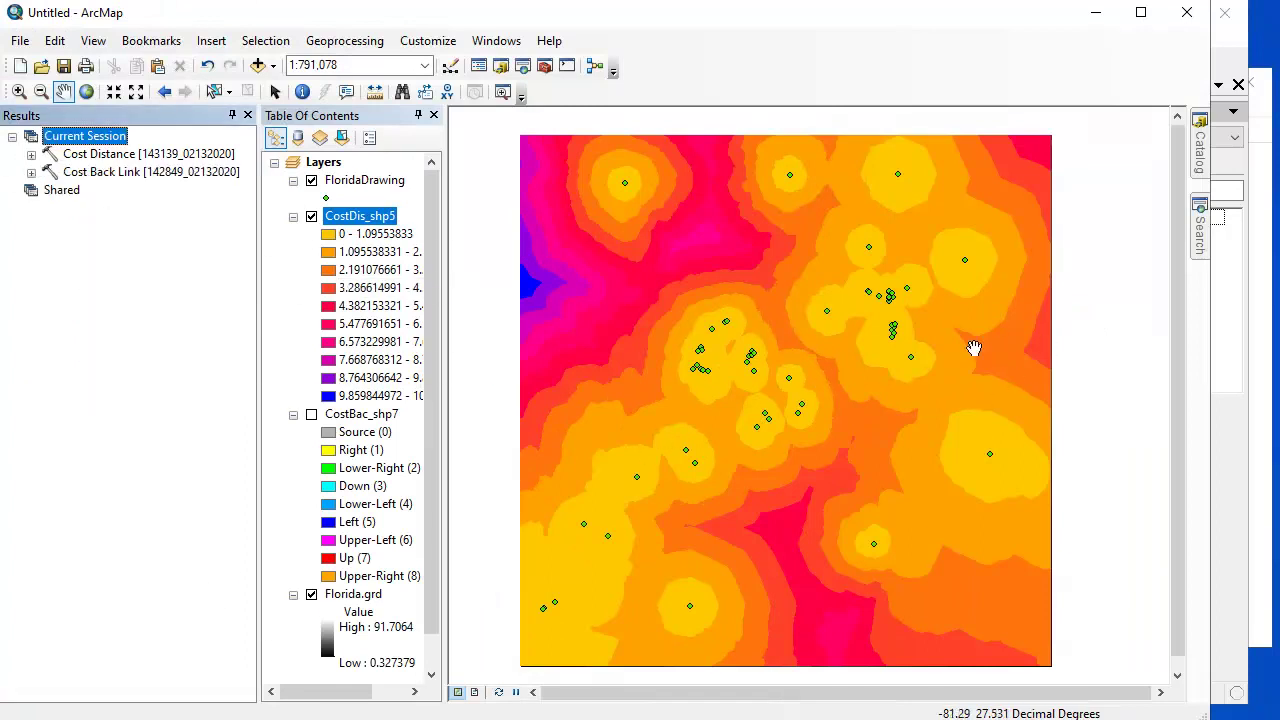
pyautogui.moveTo(1201, 158)
pyautogui.doubleClick(1049, 424)
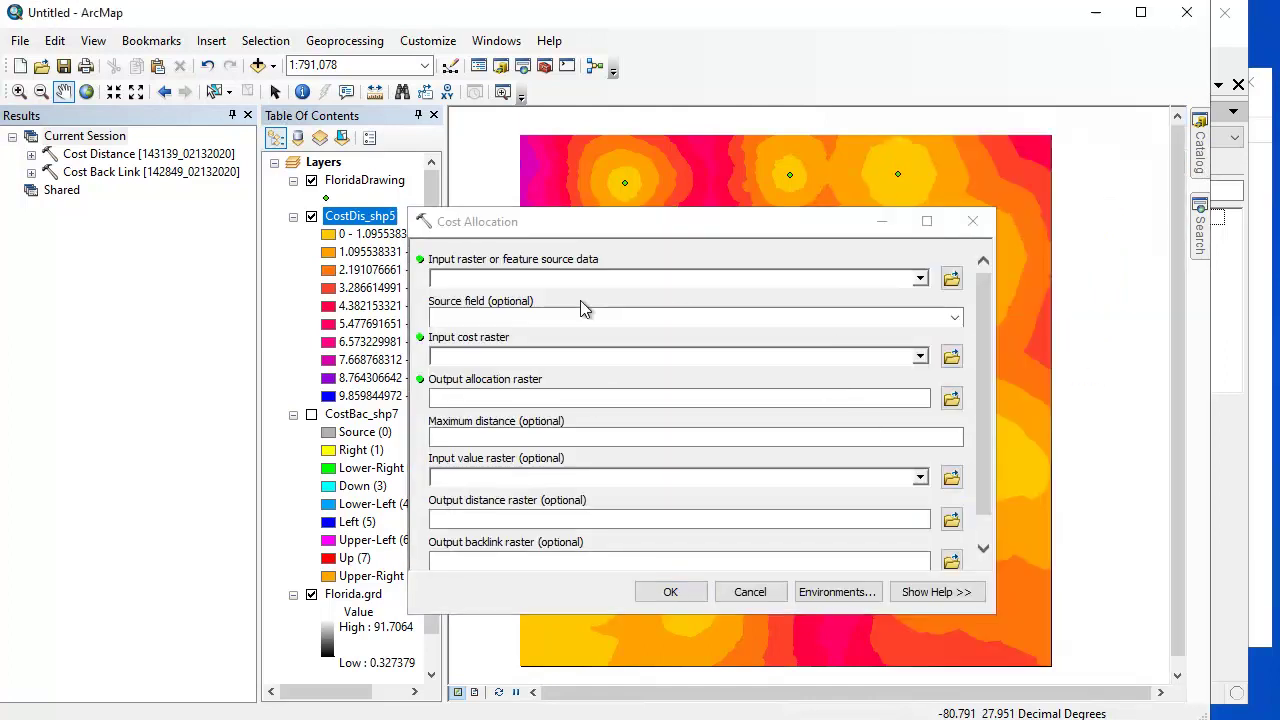
pyautogui.click(920, 279)
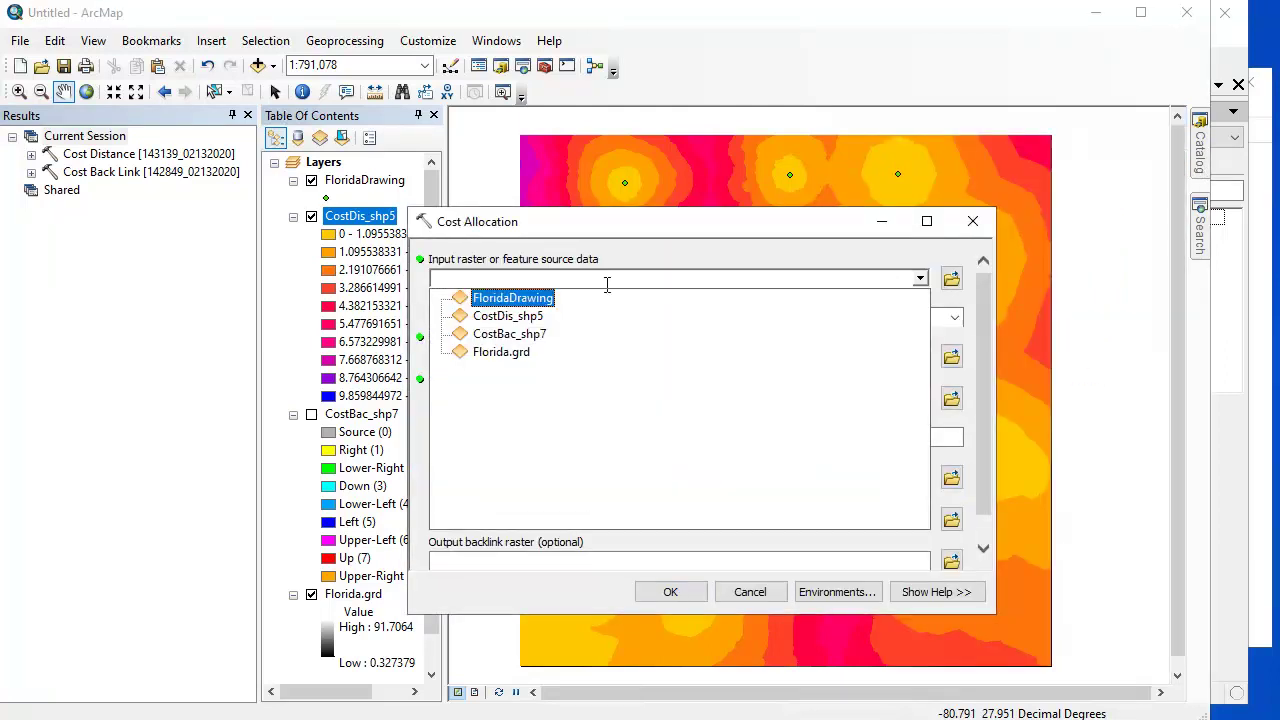
pyautogui.click(537, 294)
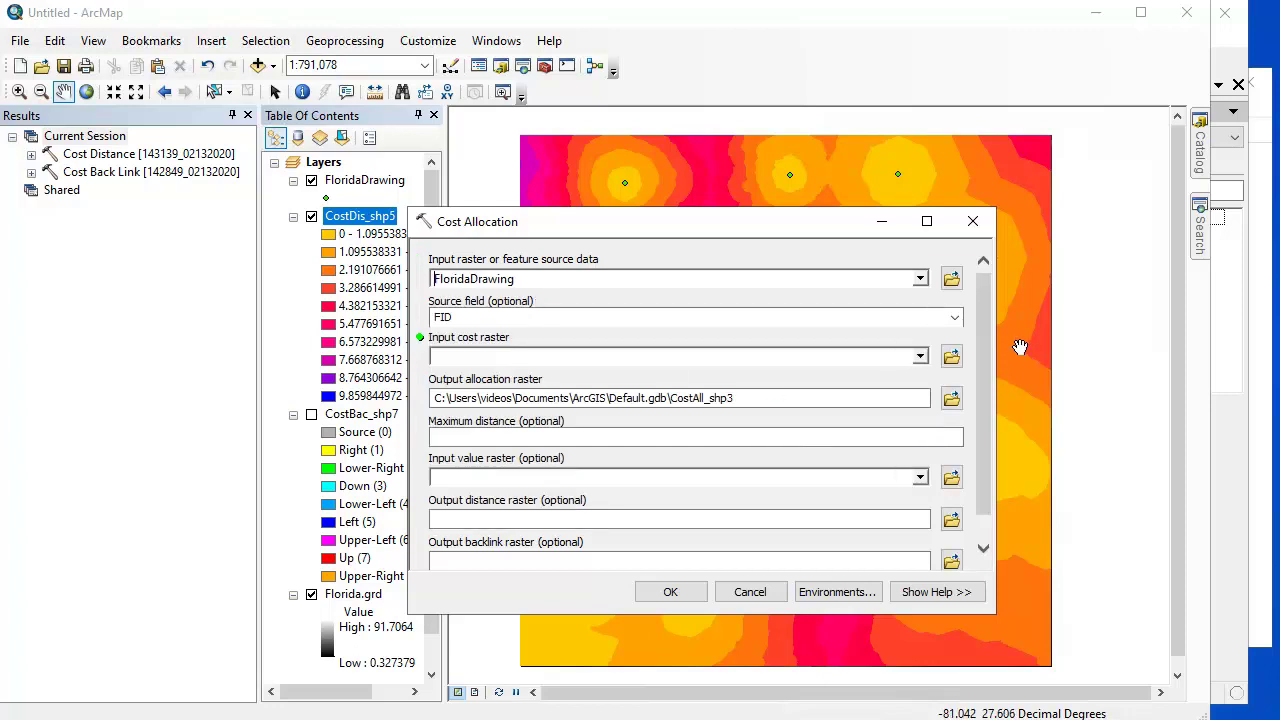
pyautogui.click(920, 357)
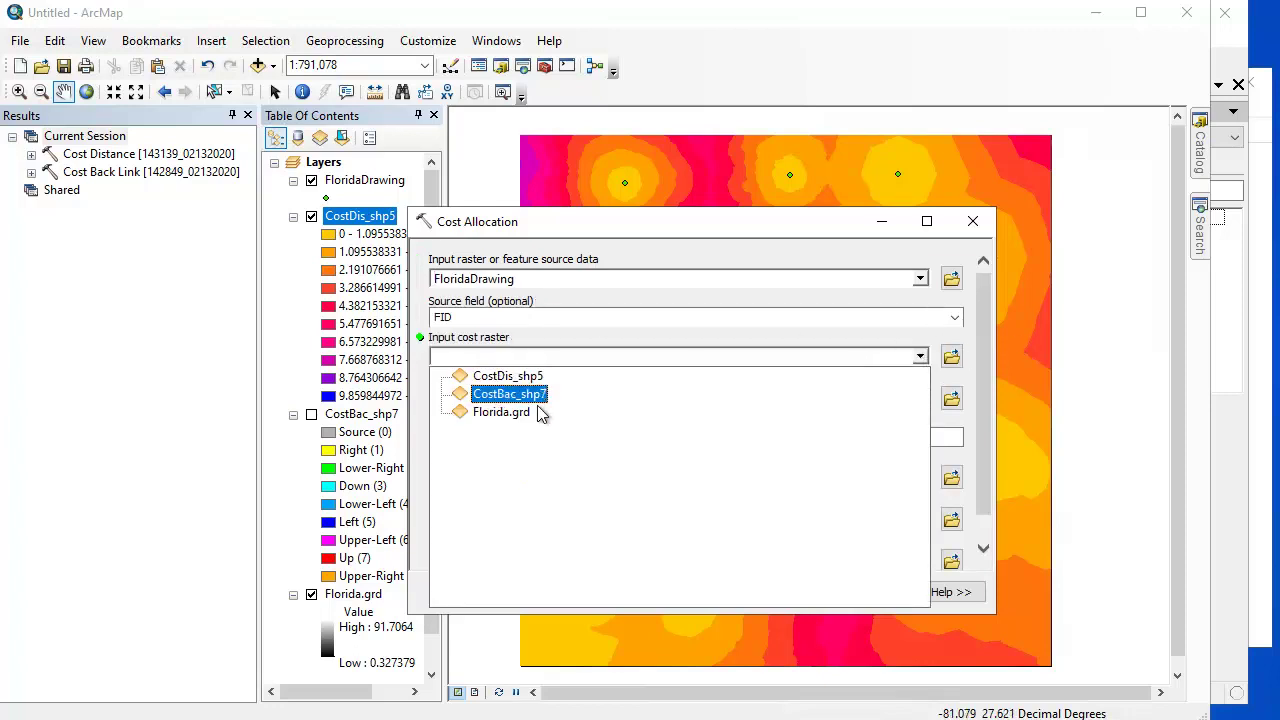
pyautogui.click(525, 413)
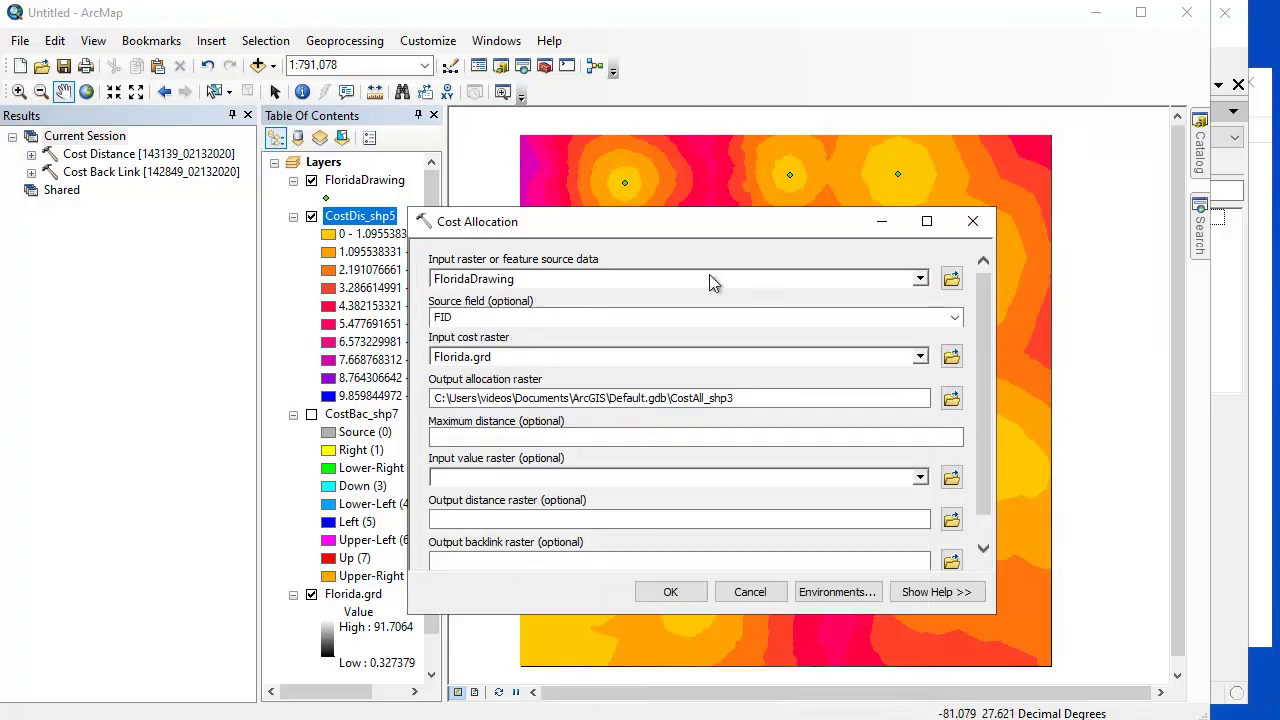
pyautogui.click(672, 594)
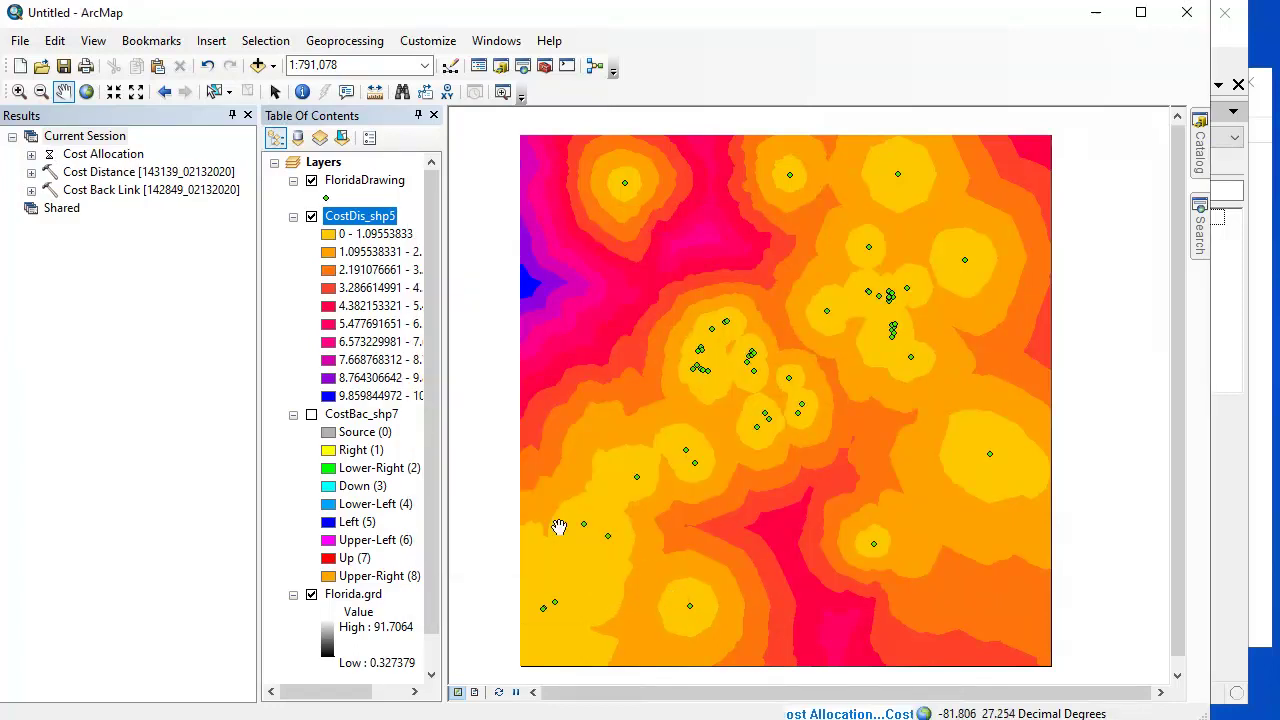
# Hide the CostDis_shp5 layer and collapse the CostDis_shp5 and CostBac_shp7 legends
pyautogui.click(311, 216)
pyautogui.click(293, 216)
pyautogui.click(293, 234)
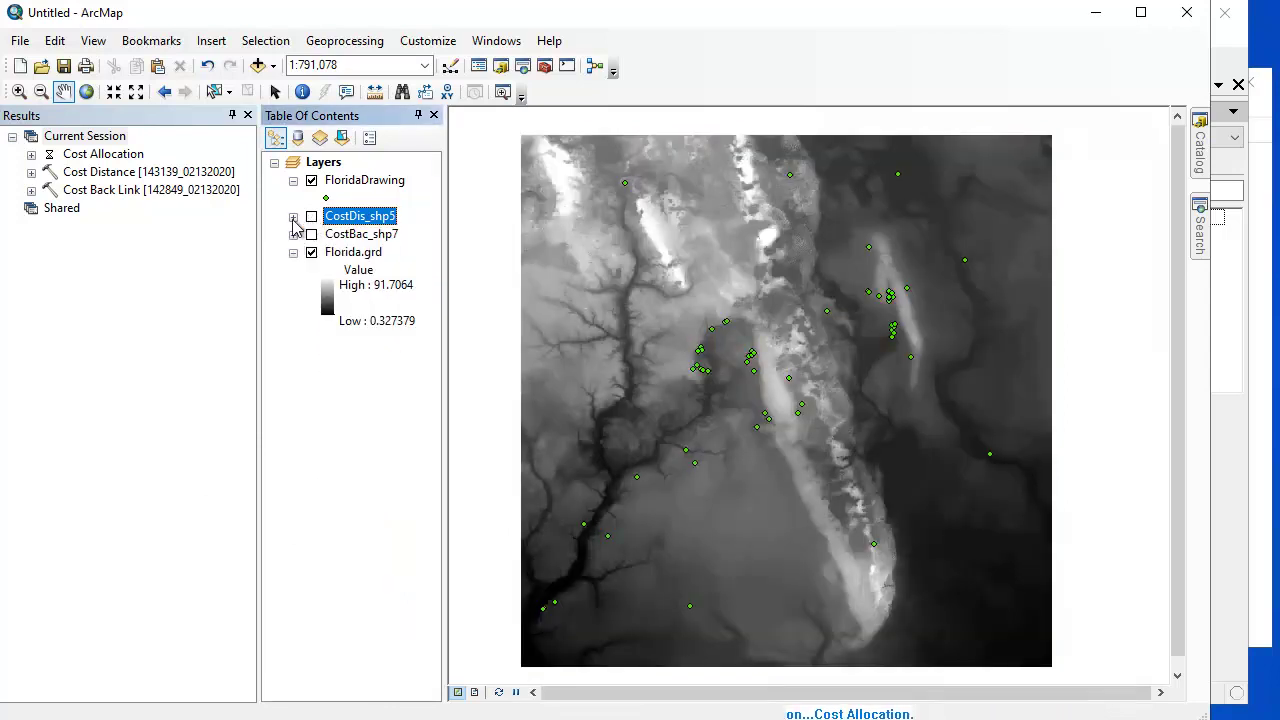
# Show the CostDis_shp5 layer with its legend again and expand the messages of the running Cost Allocation operation
pyautogui.click(311, 216)
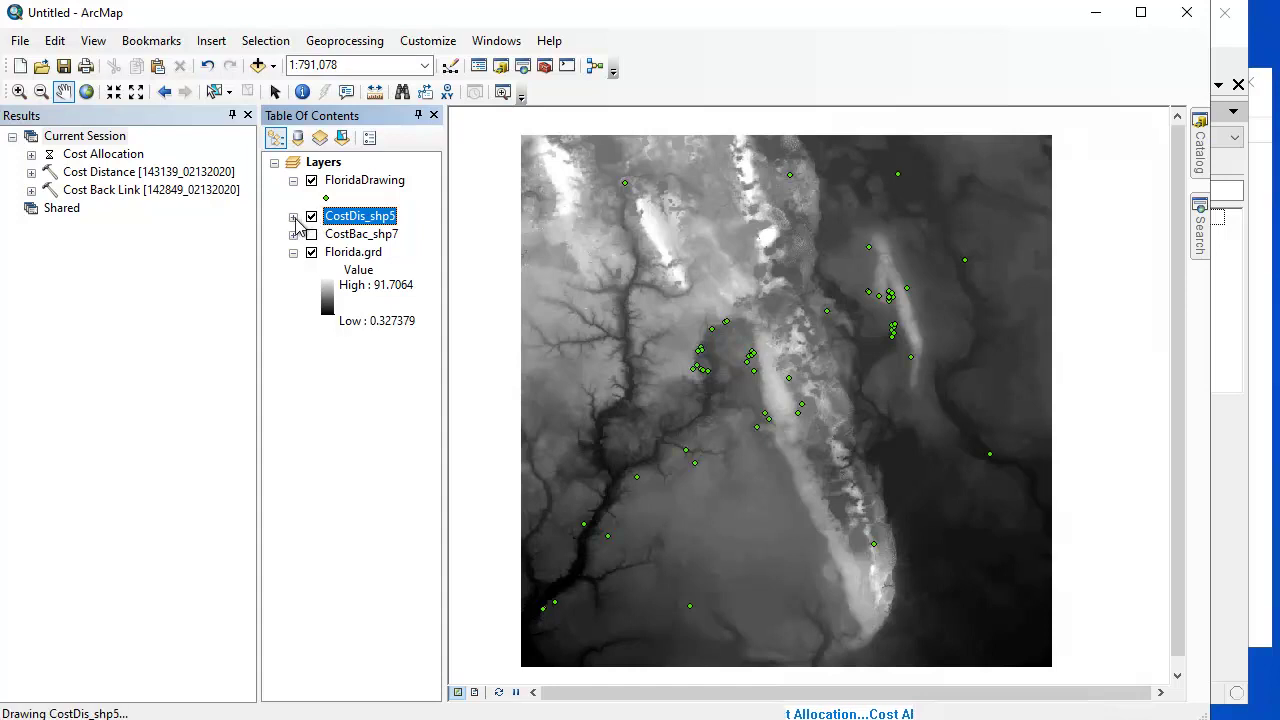
pyautogui.click(293, 216)
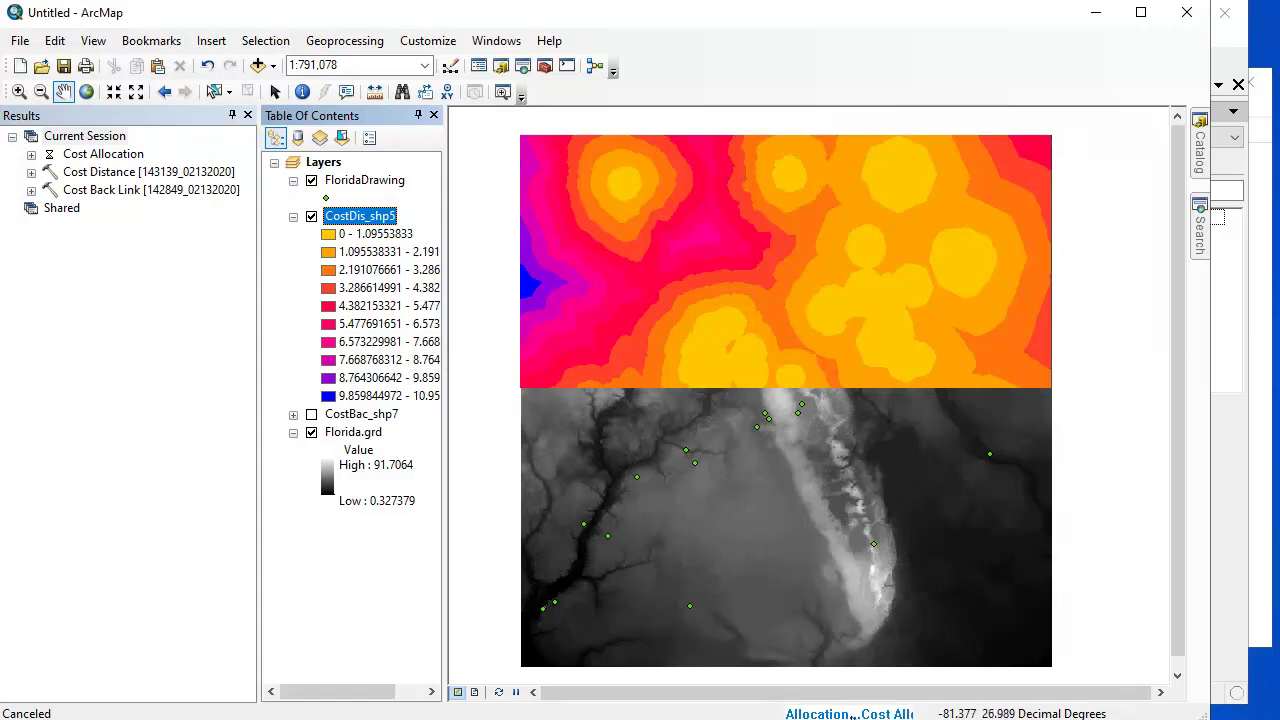
pyautogui.click(31, 154)
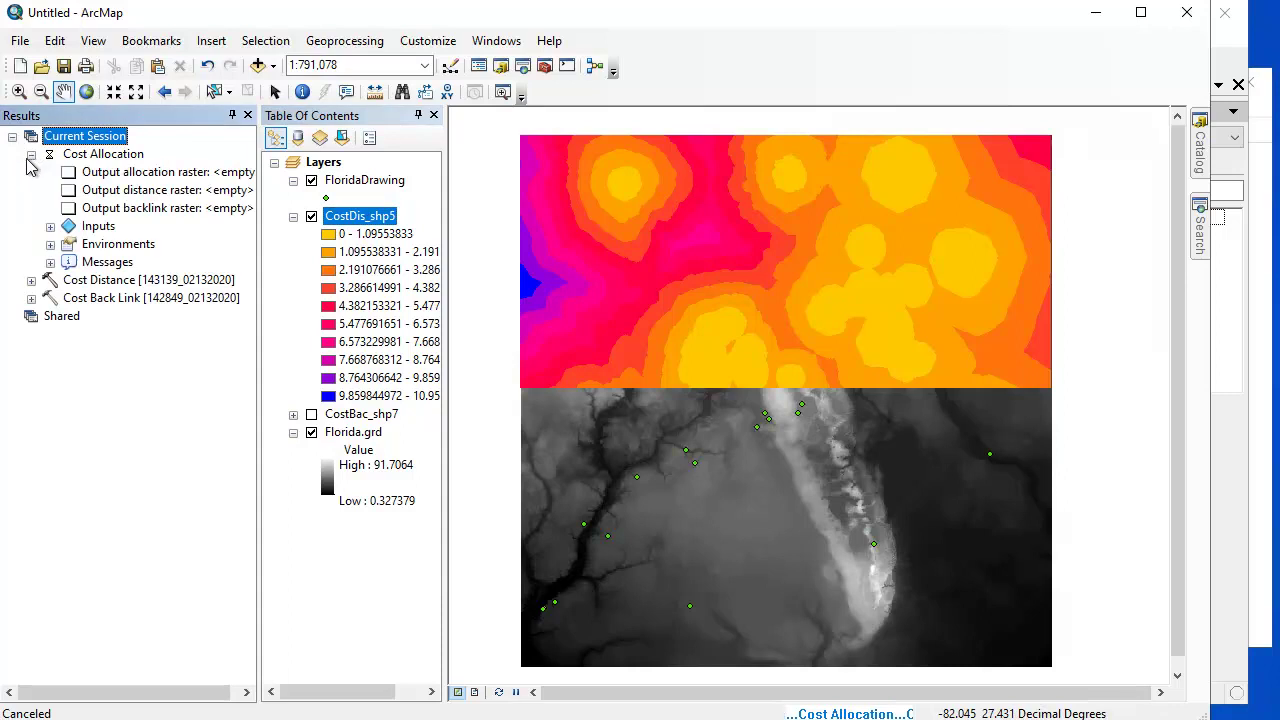
pyautogui.click(50, 262)
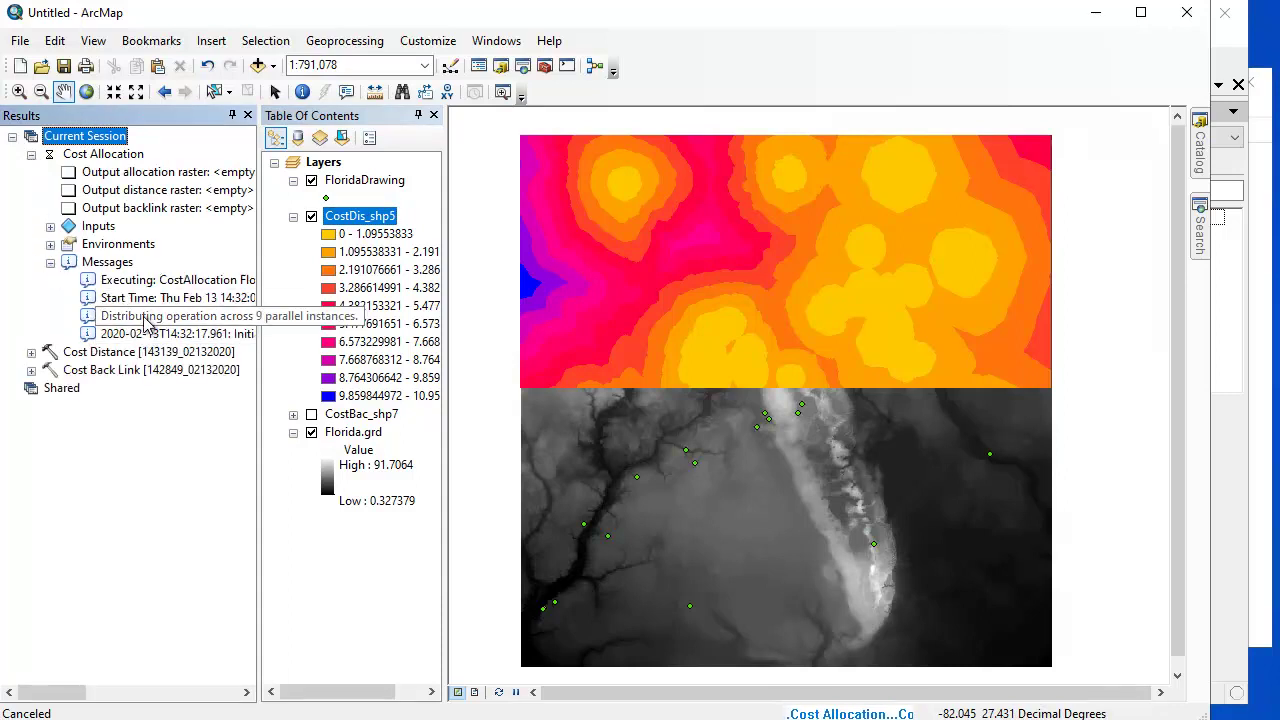
# Redraw the CostDis_shp5 layer, then hide it and collapse its legend
pyautogui.click(311, 216)
pyautogui.click(312, 217)
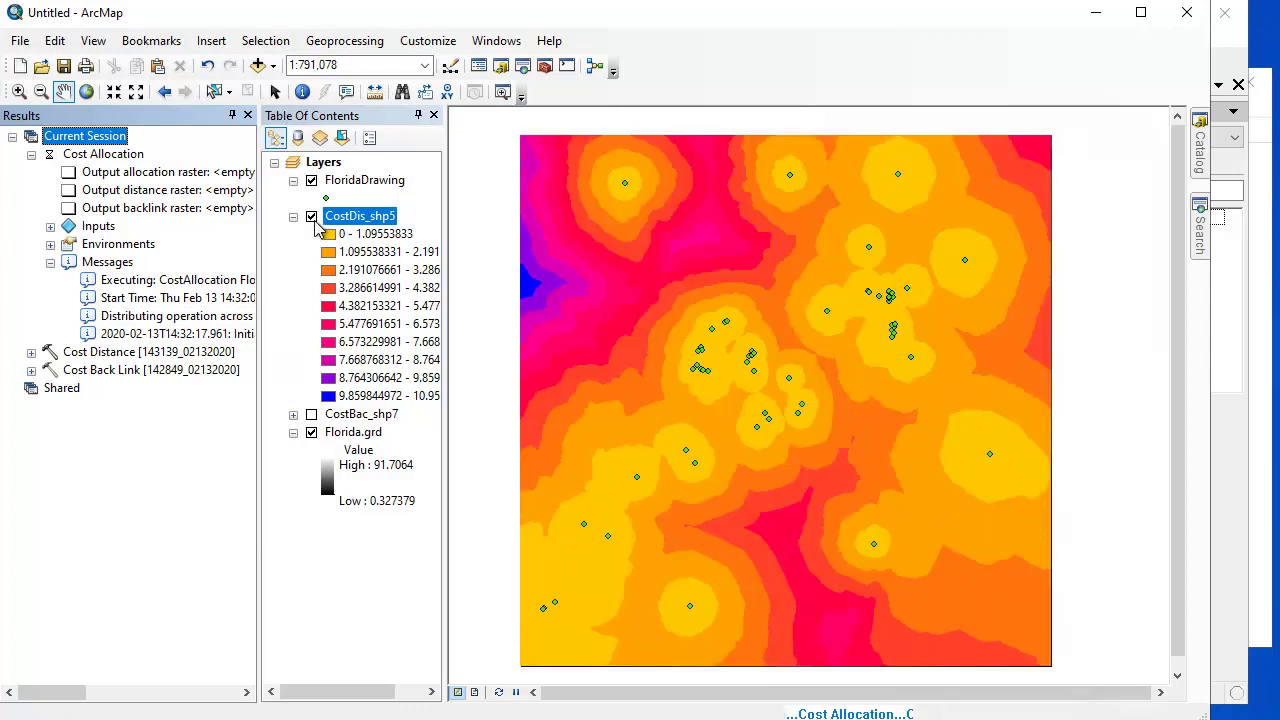
pyautogui.click(312, 217)
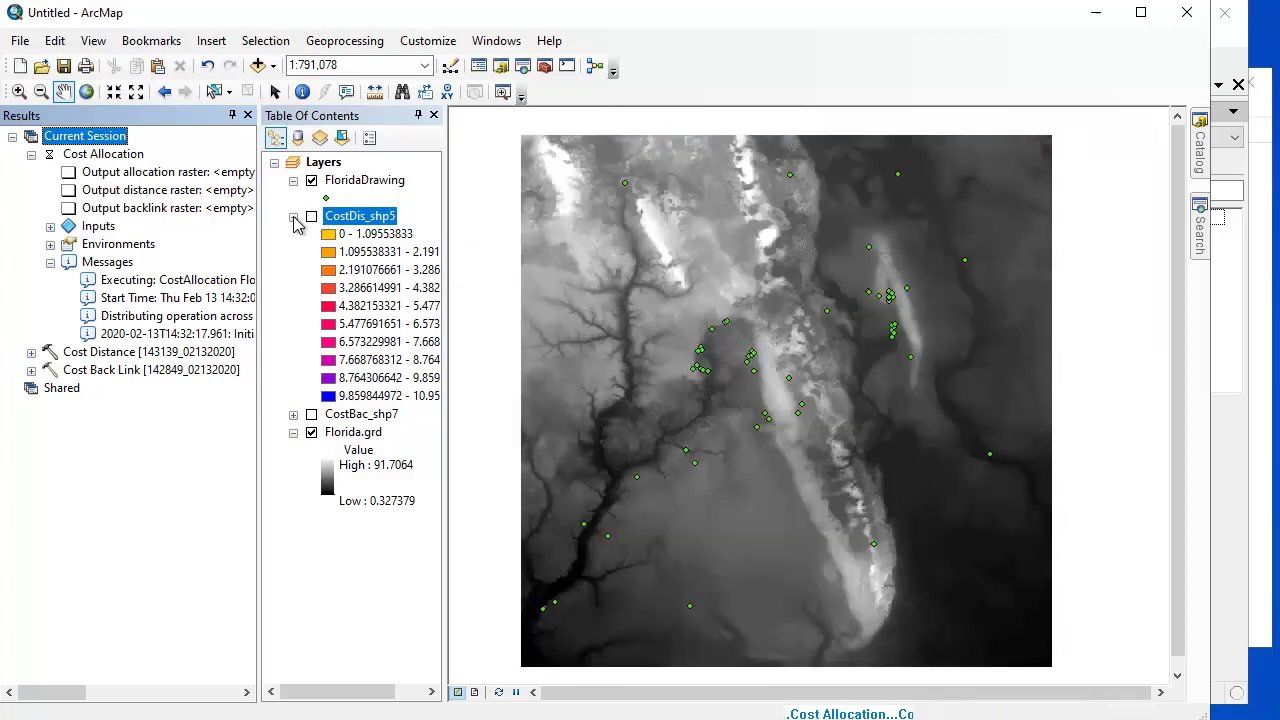
pyautogui.click(293, 217)
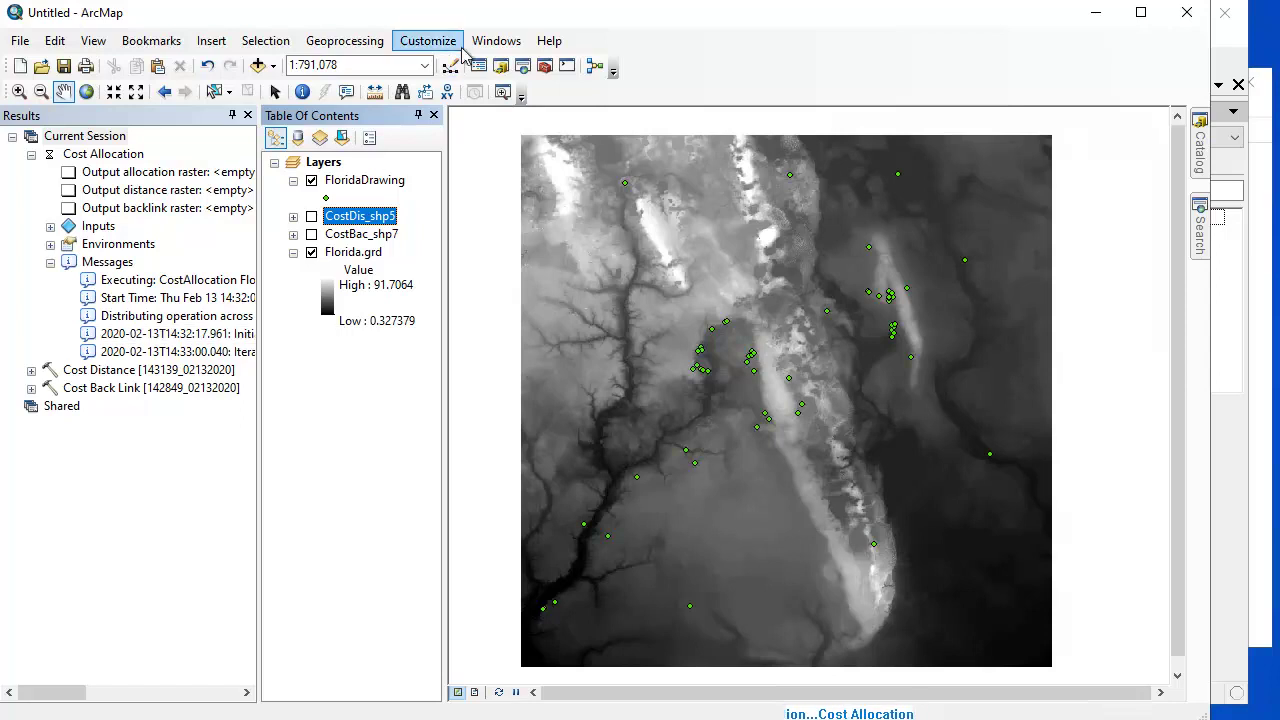
# Switch to Manifold and show the Closest Path Source Image instead of the Closest Path Distance Image
pyautogui.click(1204, 162)
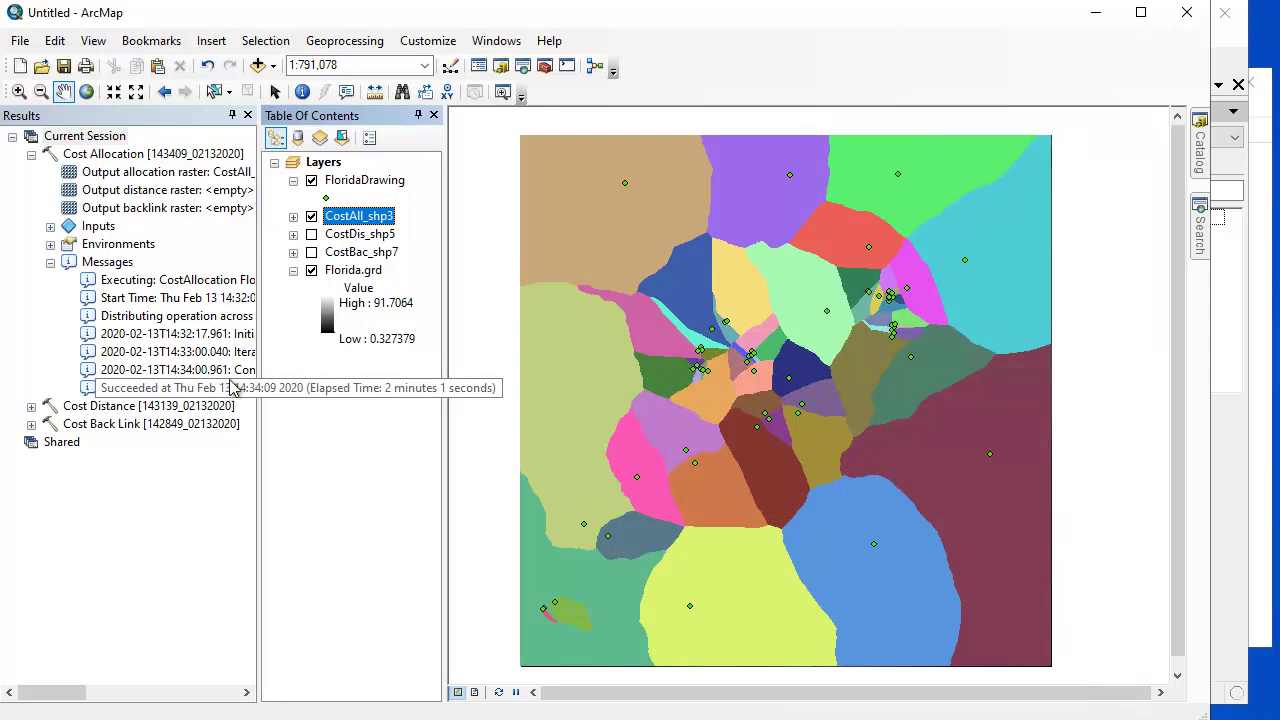
pyautogui.click(1238, 616)
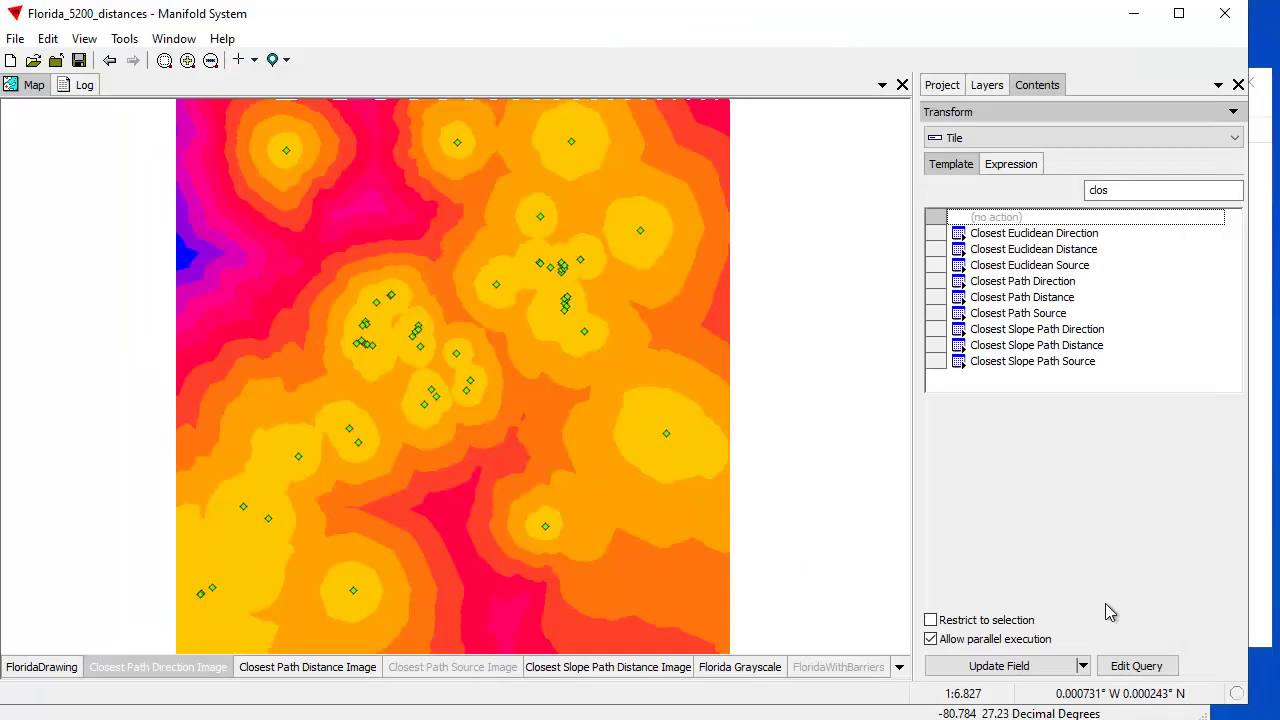
pyautogui.click(310, 667)
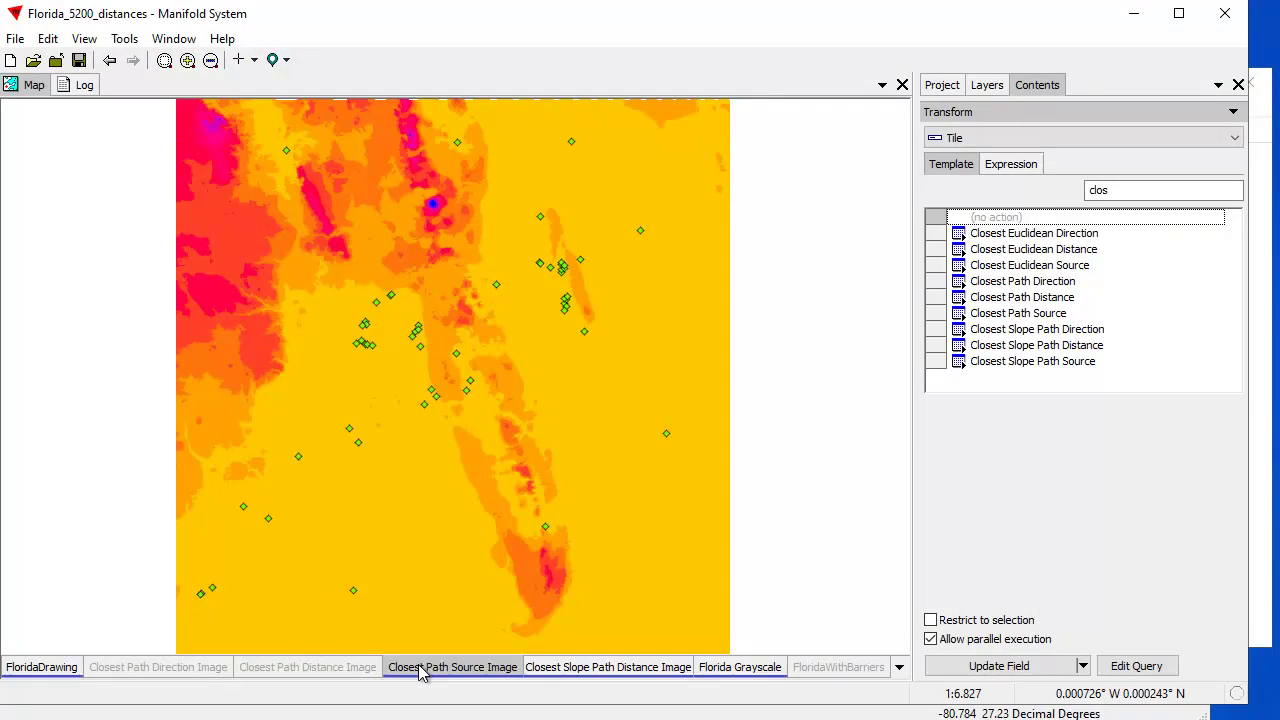
pyautogui.click(421, 670)
# Return to ArcMap to check the Cost Allocation raster and run time, and collapse the Cost Allocation result
pyautogui.click(550, 716)
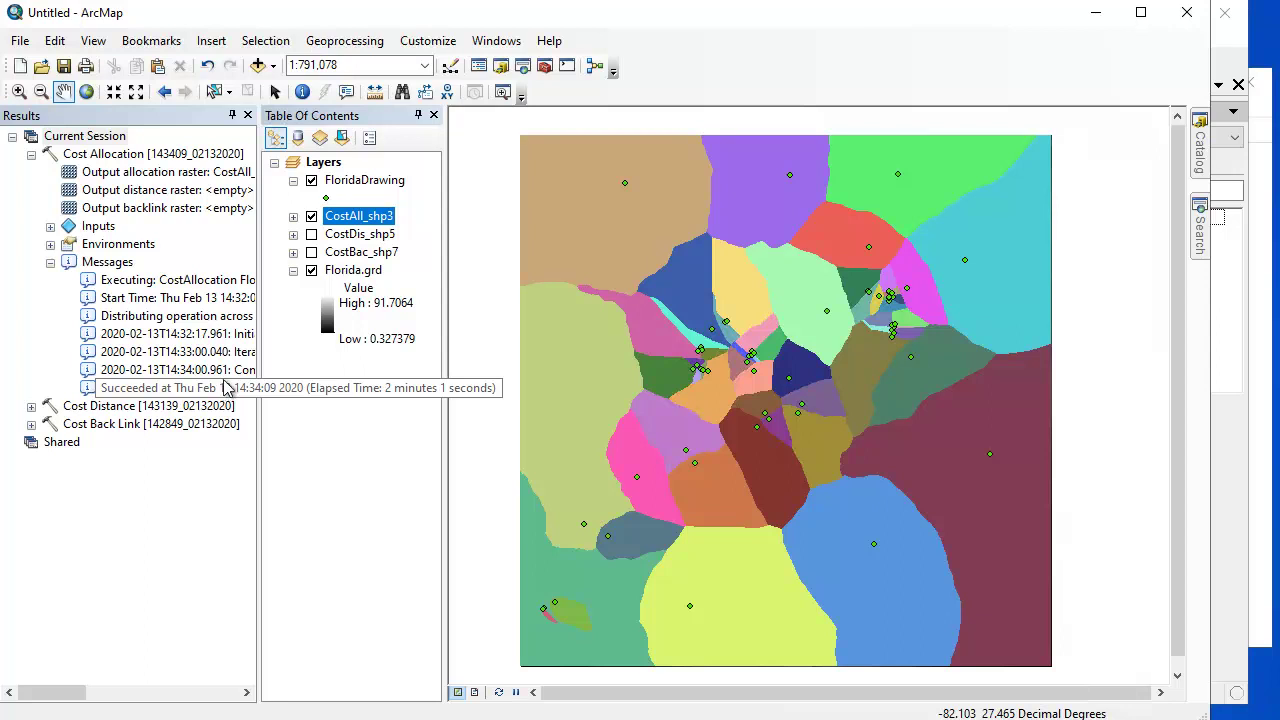
pyautogui.click(146, 568)
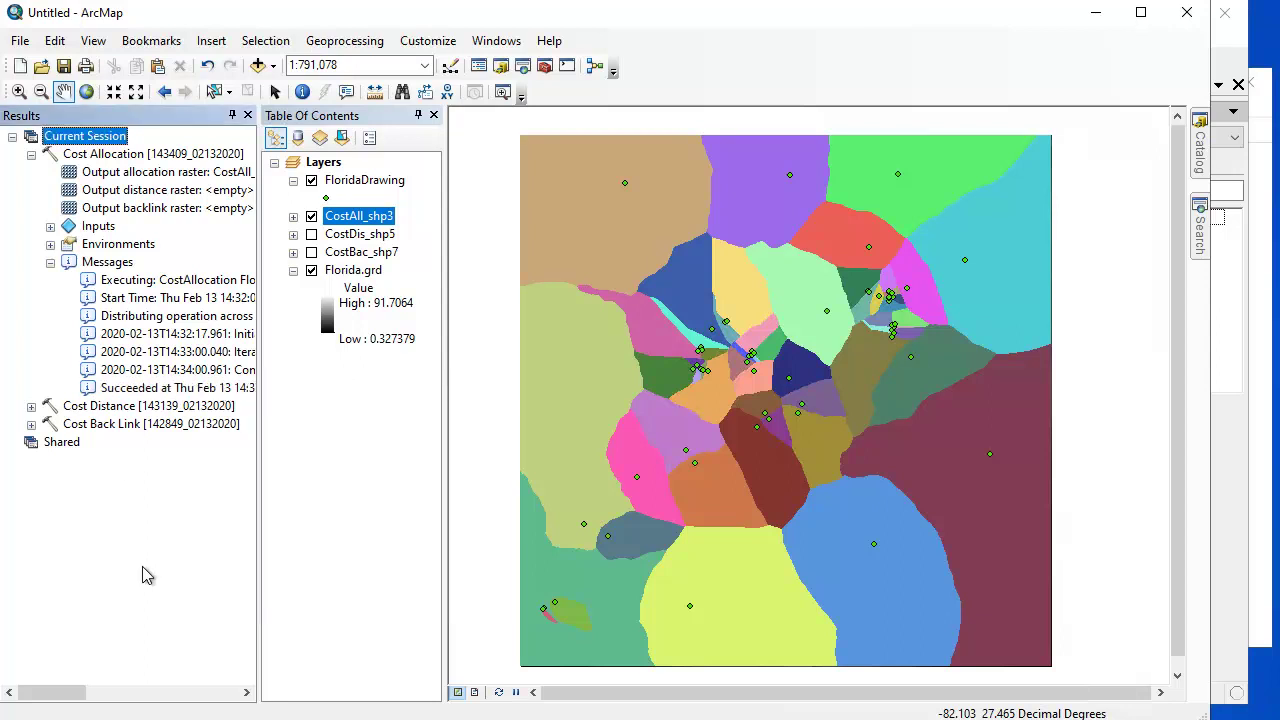
pyautogui.click(31, 154)
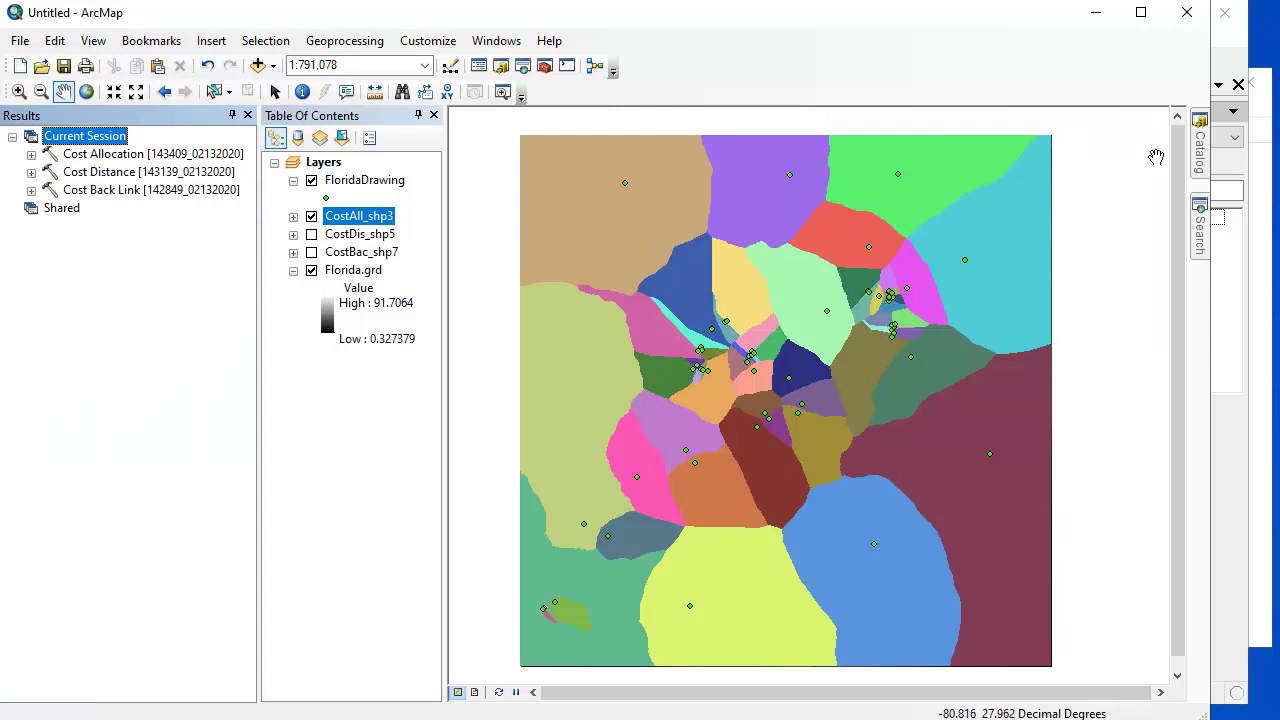
# Start the Path Distance tool with FloridaDrawing as the source data and Florida.grd as the surface raster
pyautogui.click(1201, 160)
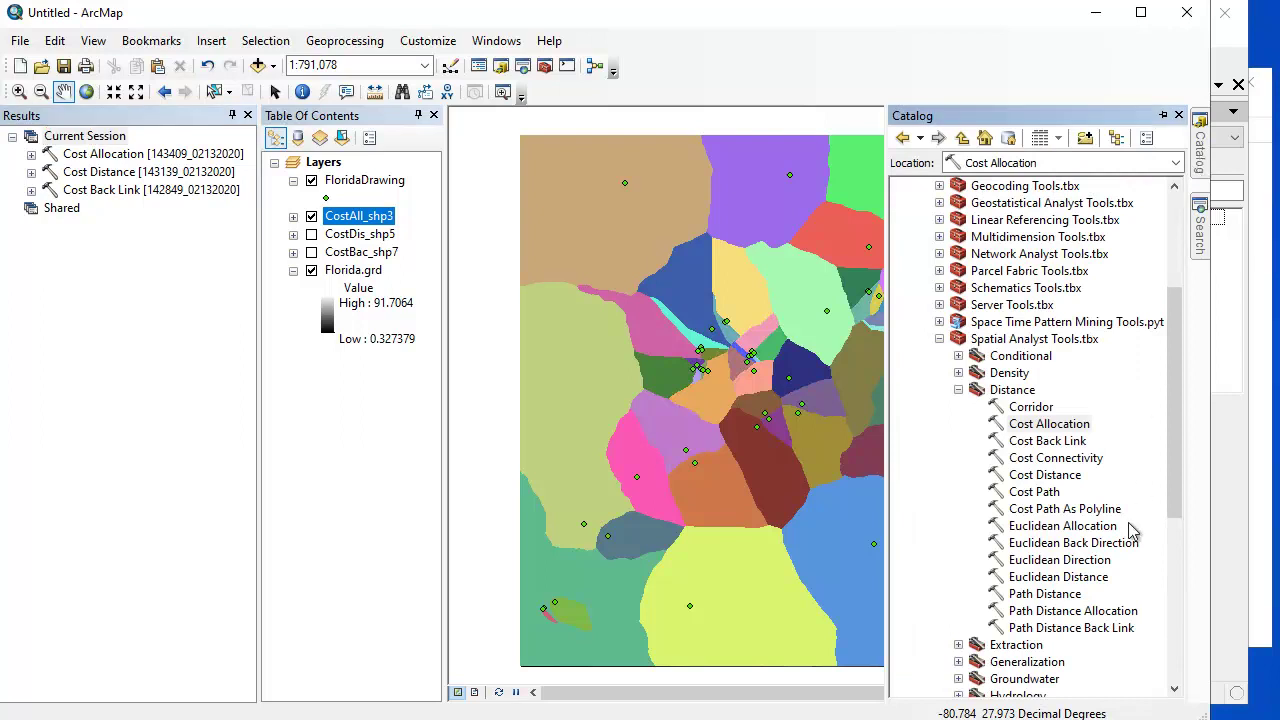
pyautogui.doubleClick(1048, 594)
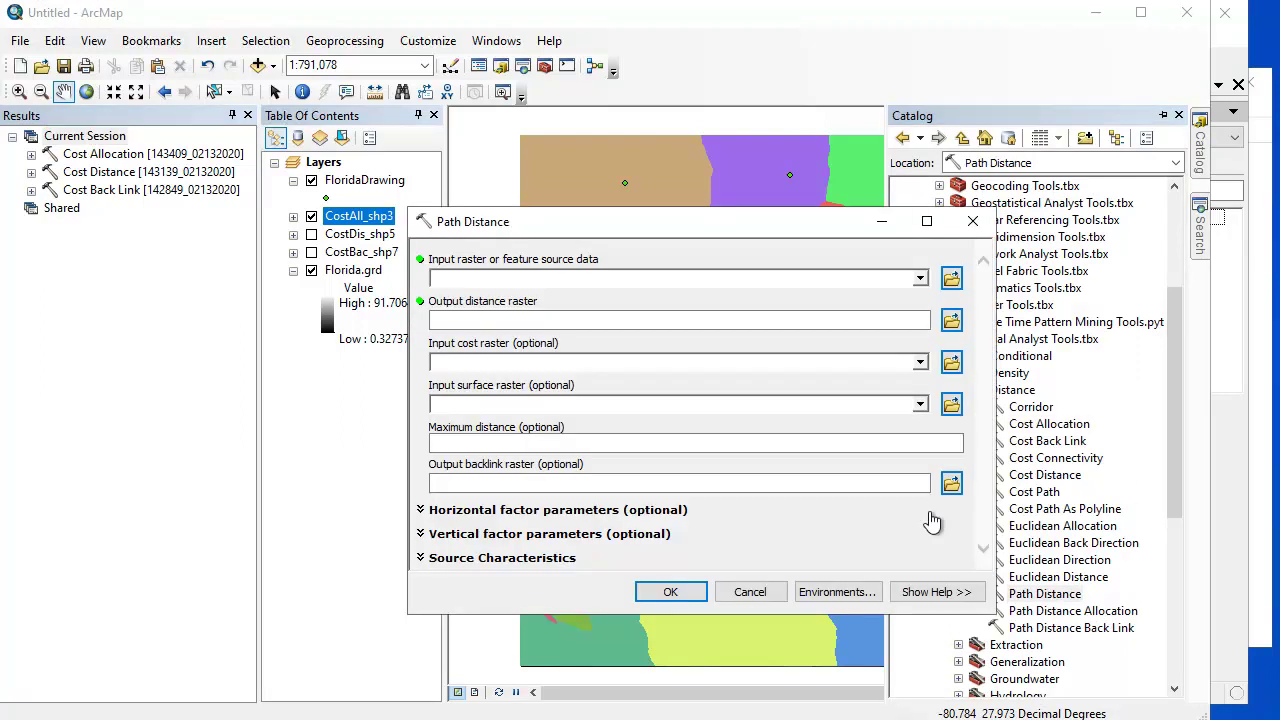
pyautogui.click(920, 278)
pyautogui.click(540, 300)
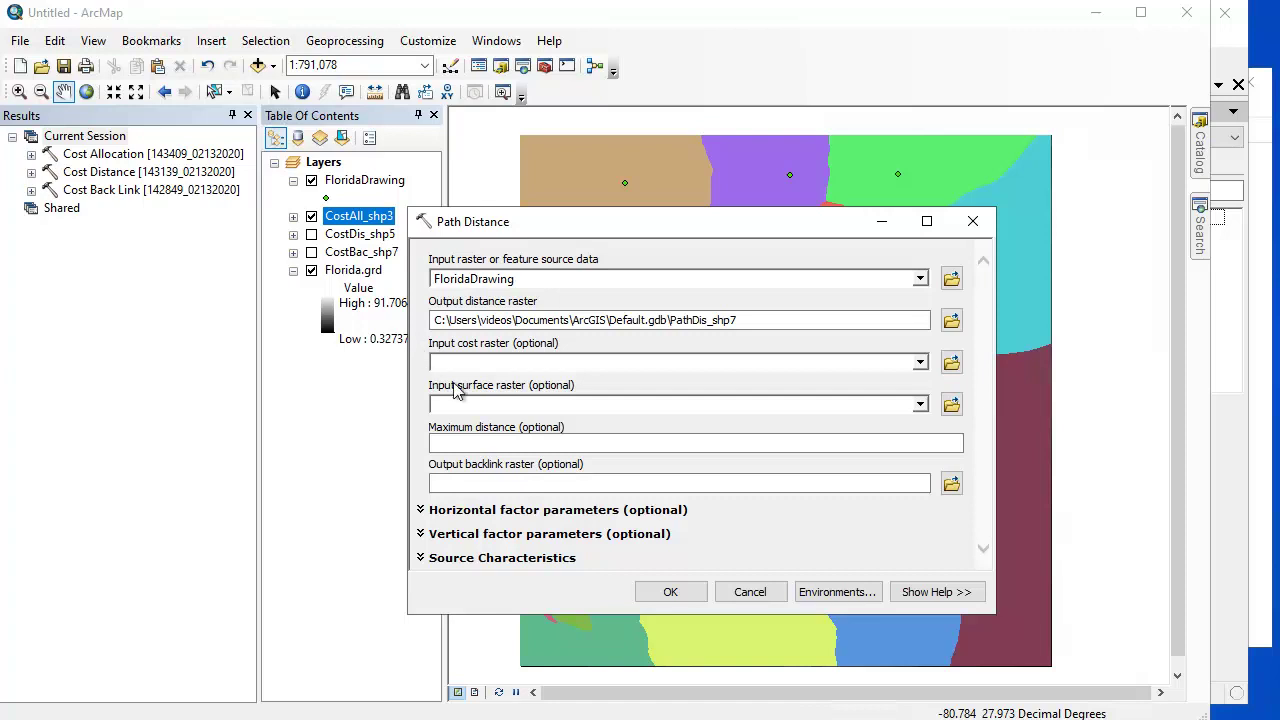
pyautogui.click(920, 404)
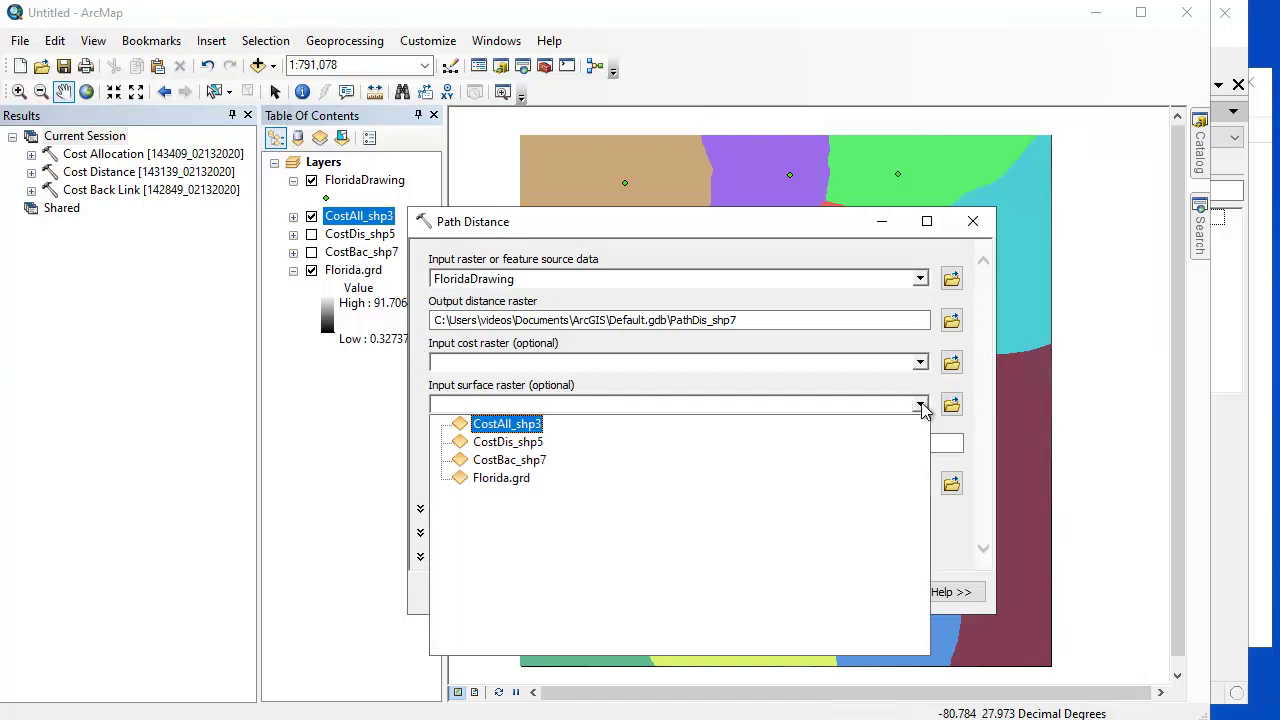
pyautogui.click(514, 480)
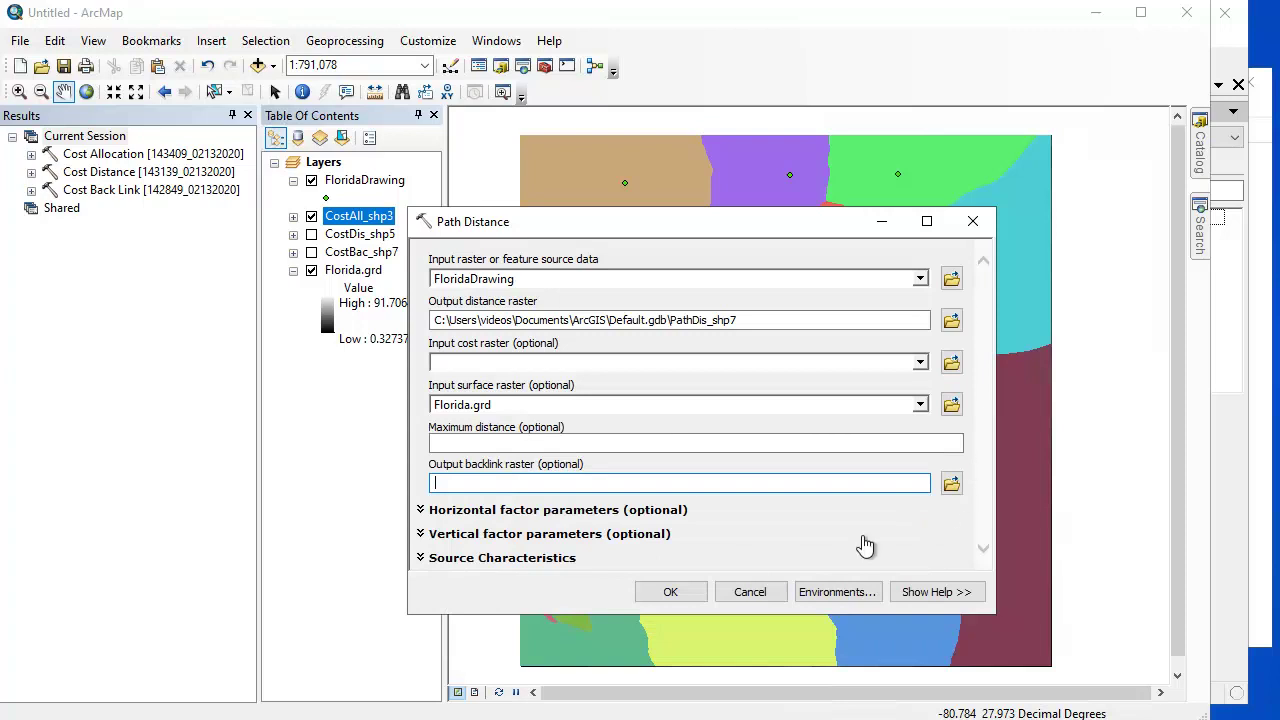
# Set Florida.grd as the vertical raster with a Linear vertical factor, and run the Path Distance tool
pyautogui.click(468, 536)
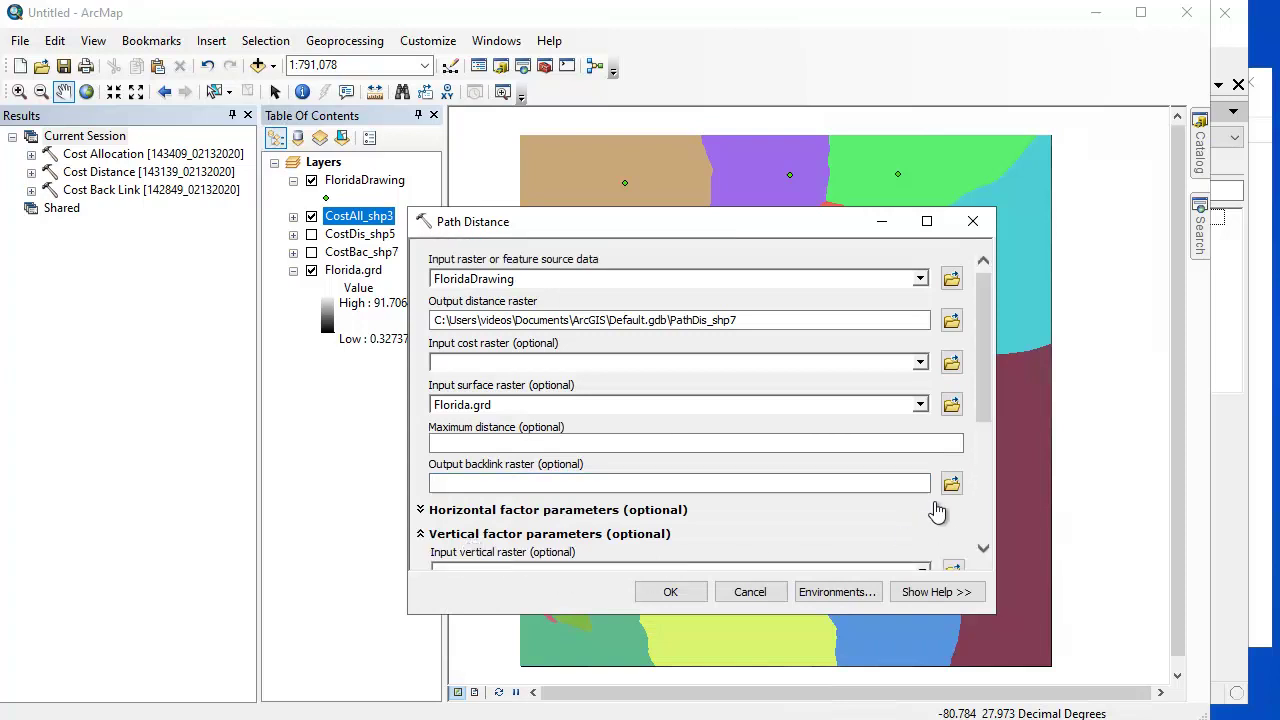
pyautogui.moveTo(985, 402); pyautogui.dragTo(997, 462)
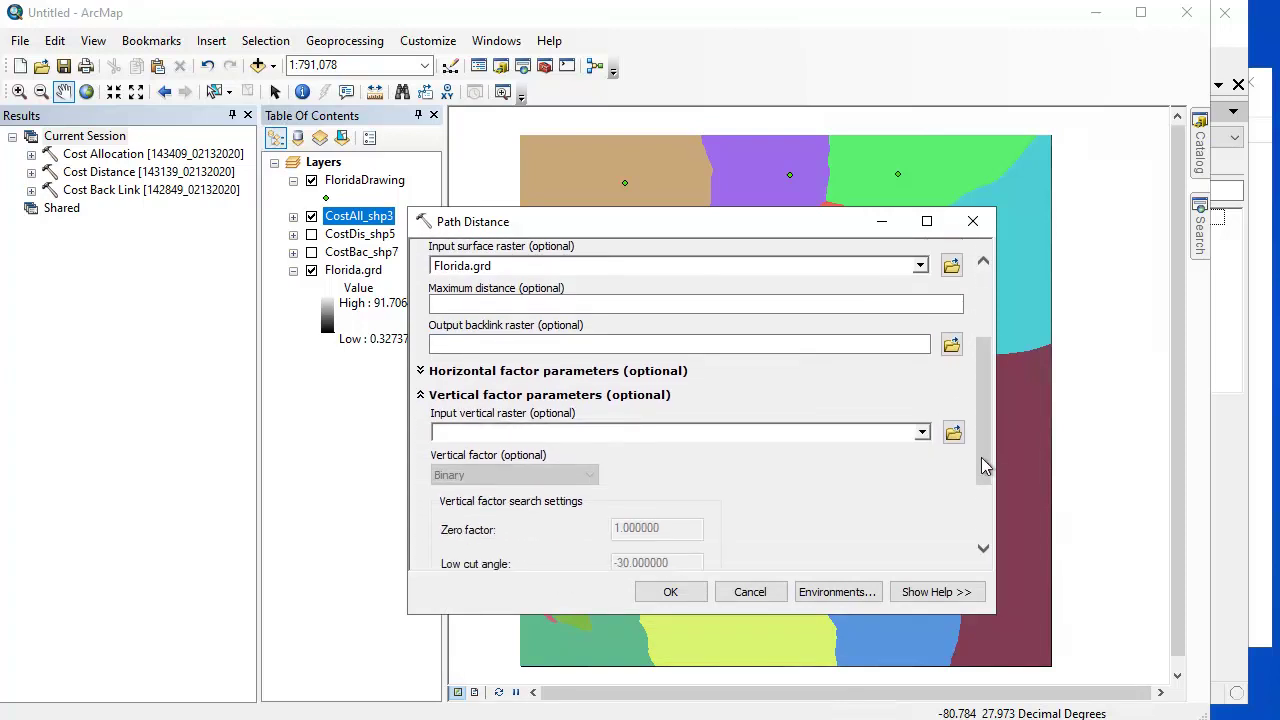
pyautogui.click(921, 432)
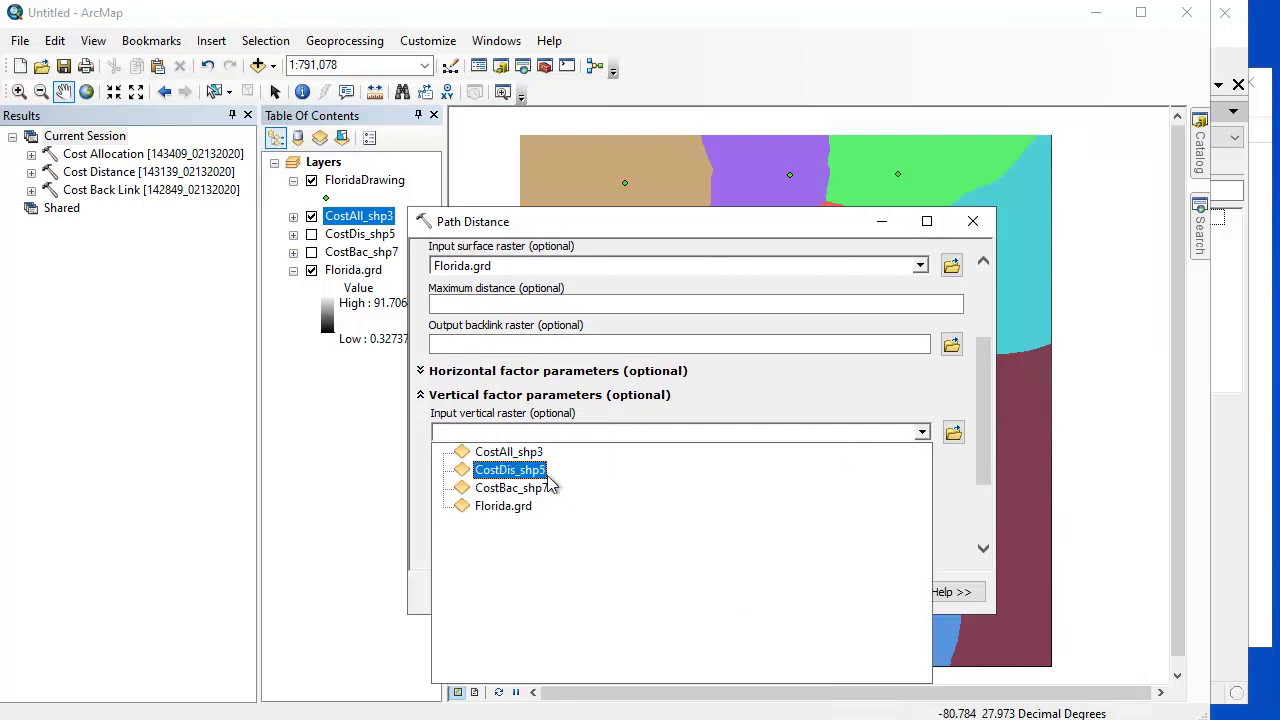
pyautogui.click(530, 506)
pyautogui.click(590, 477)
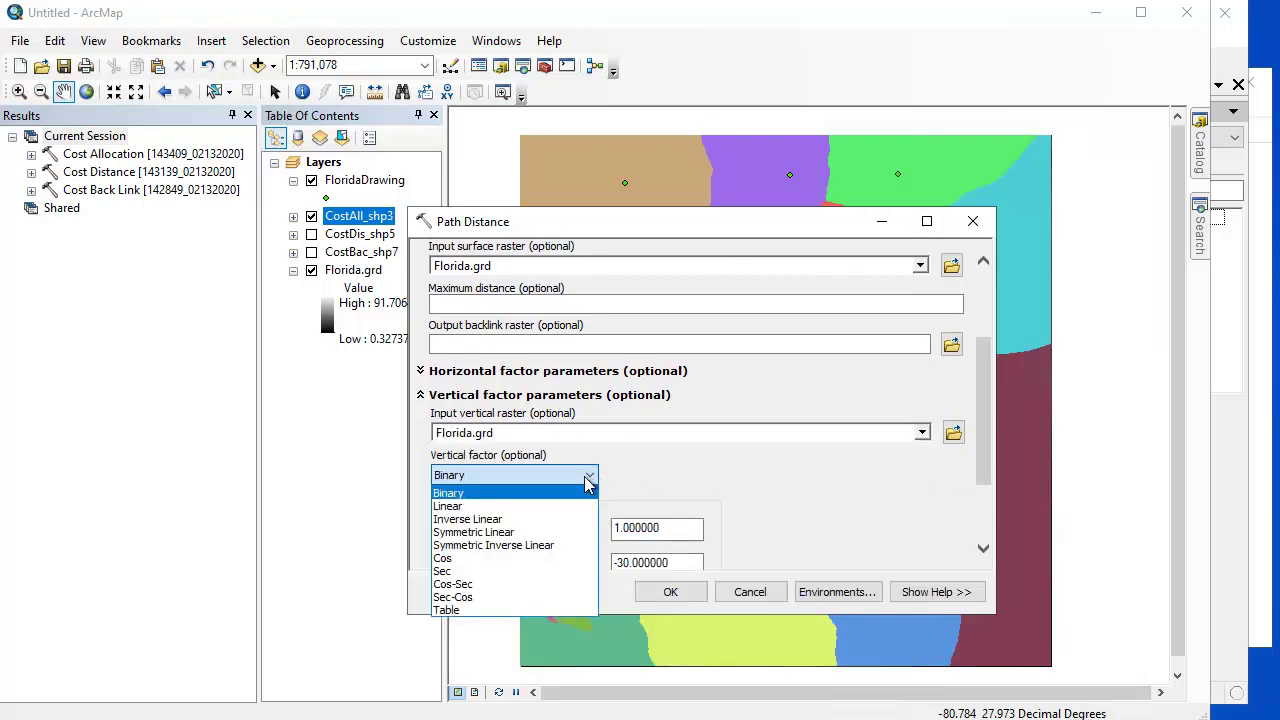
pyautogui.click(468, 506)
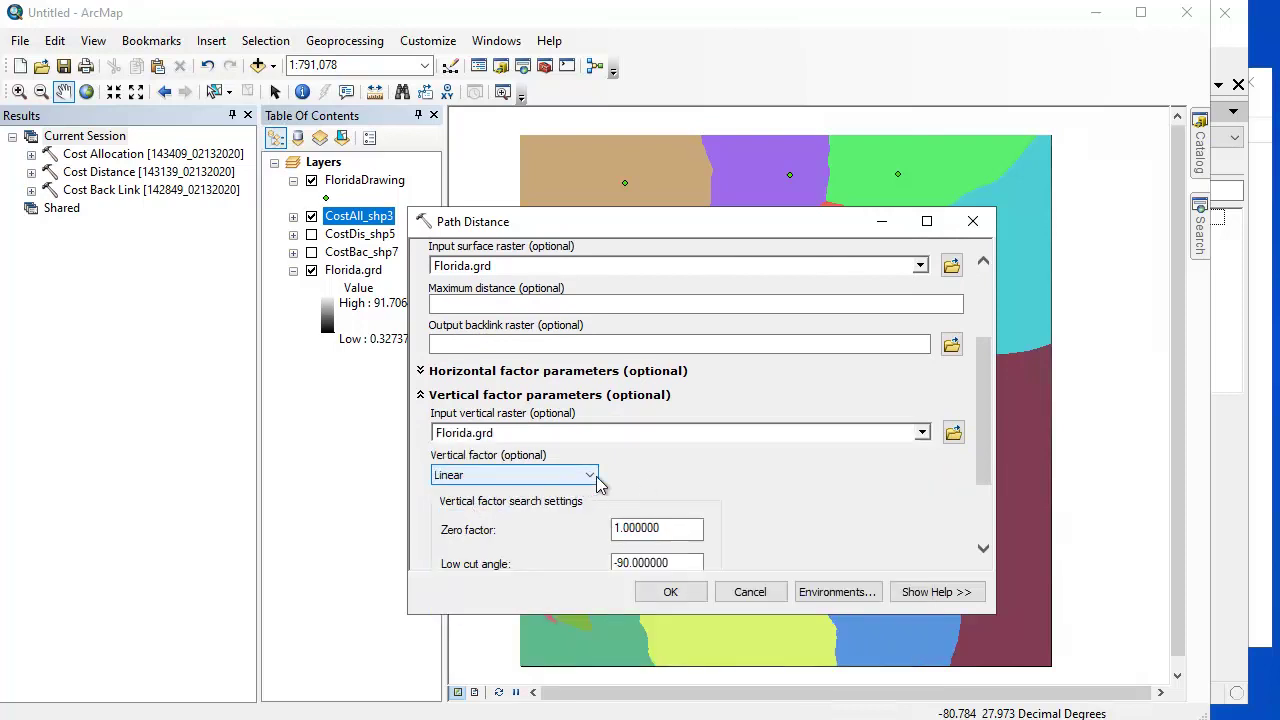
pyautogui.moveTo(988, 448); pyautogui.dragTo(985, 528)
pyautogui.click(654, 418)
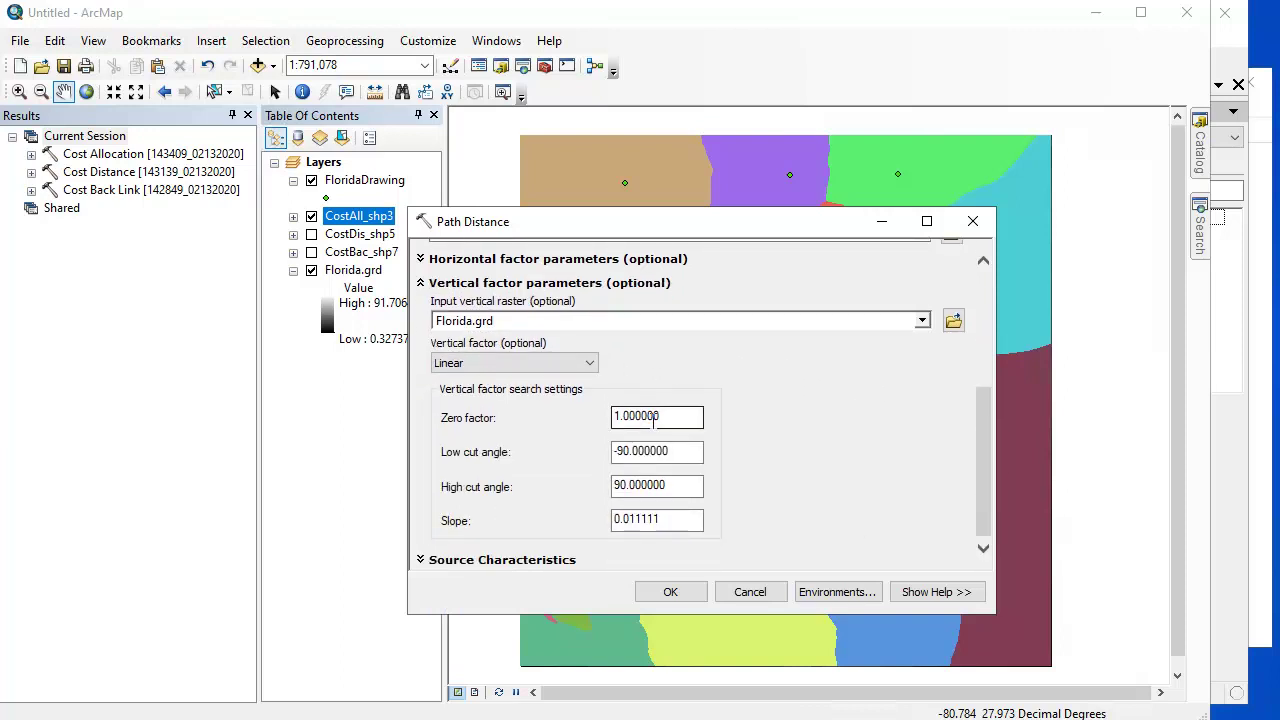
pyautogui.click(670, 591)
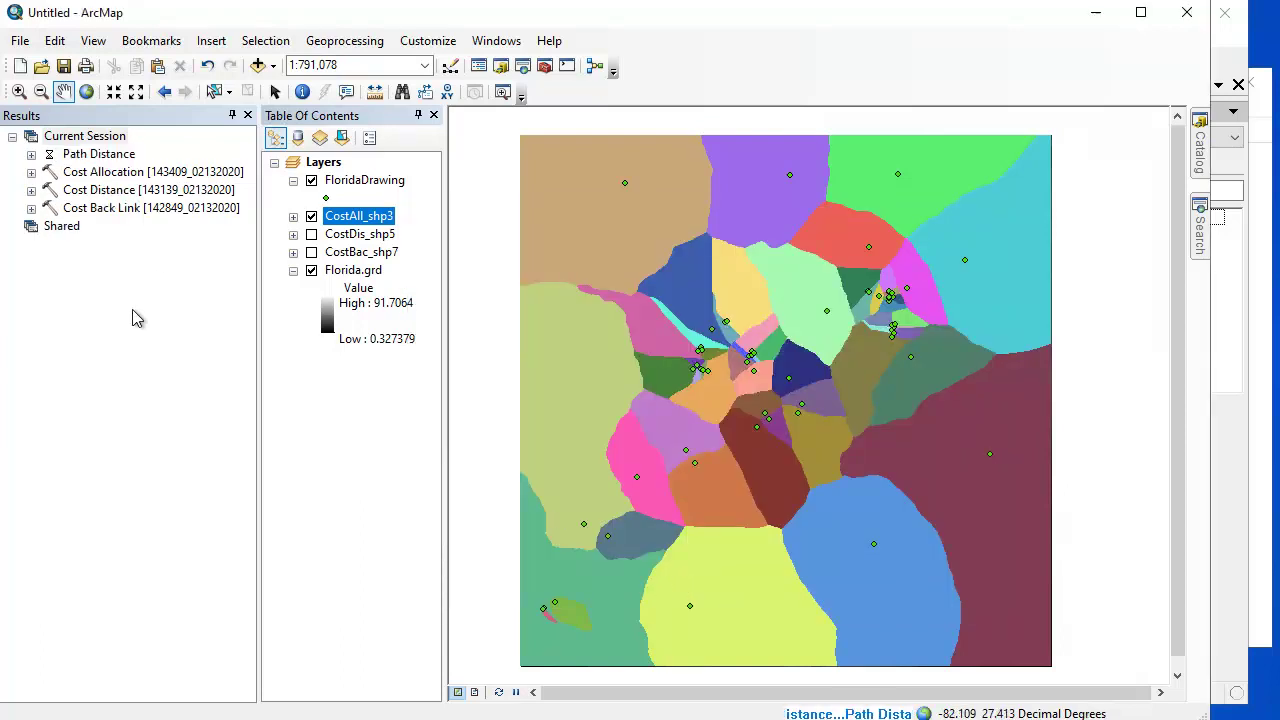
# Hide the CostAll_shp3 layer and expand the messages of the running Path Distance operation
pyautogui.click(311, 217)
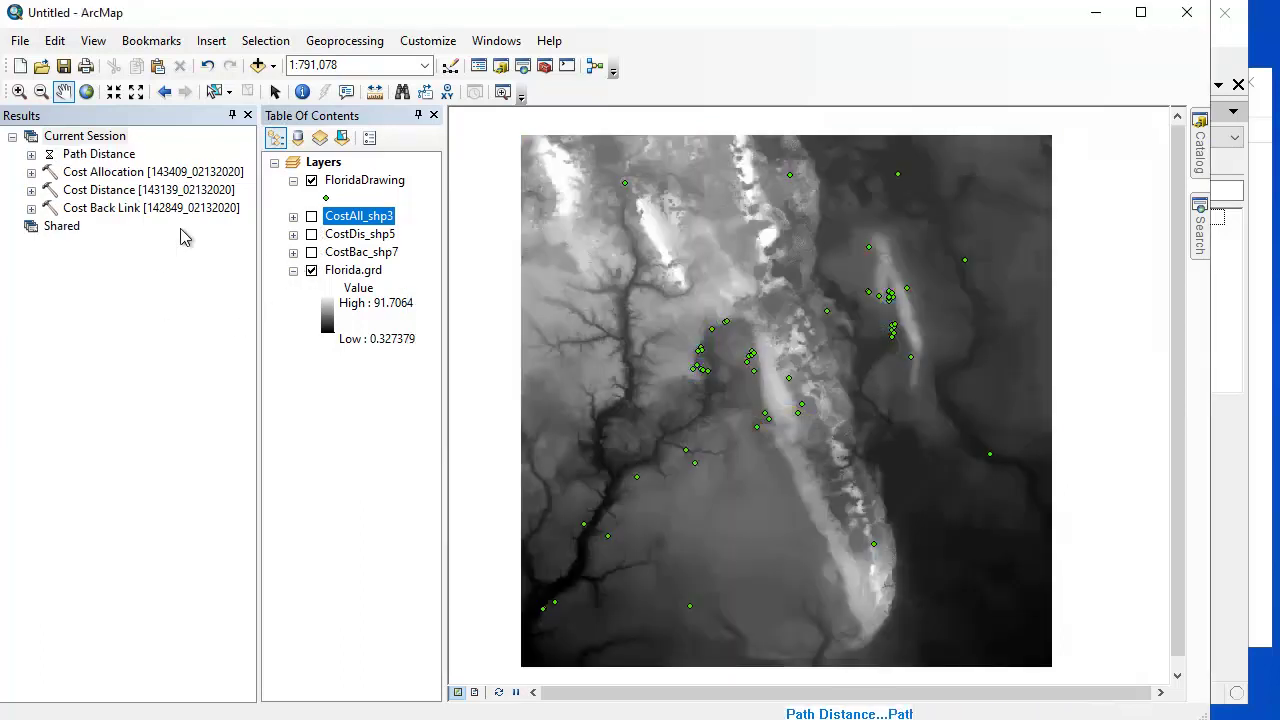
pyautogui.click(31, 156)
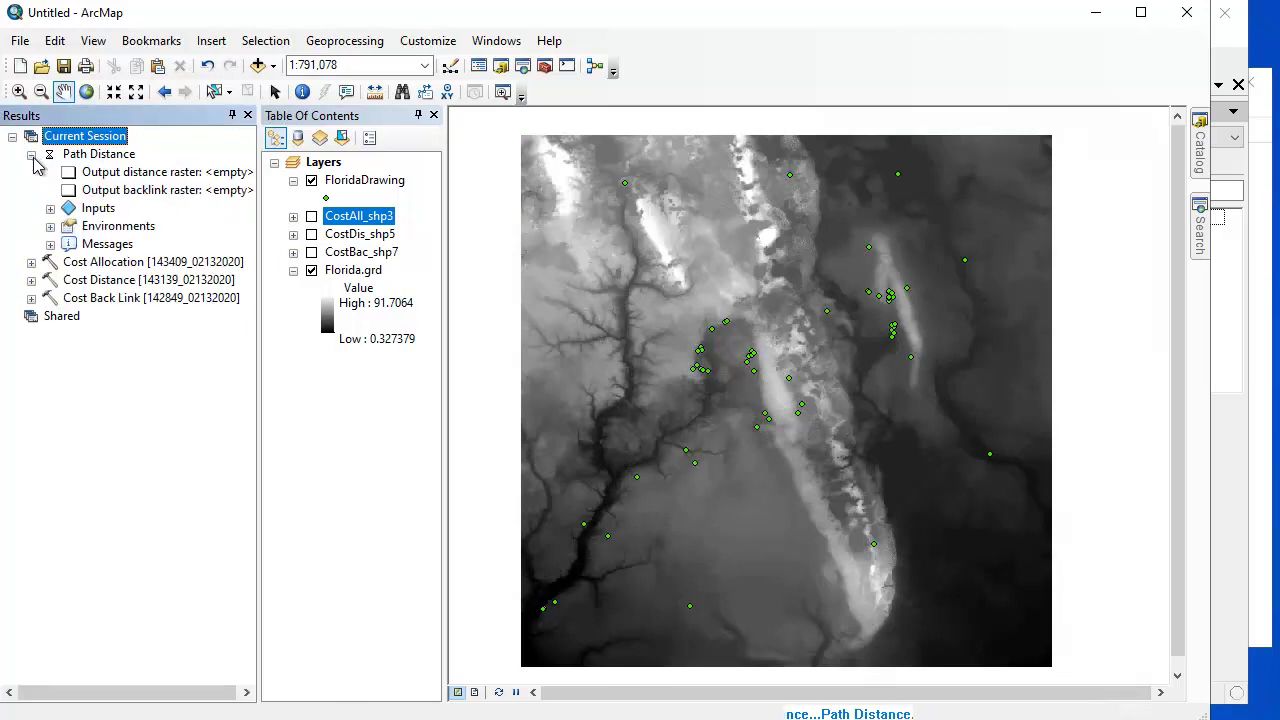
pyautogui.click(50, 244)
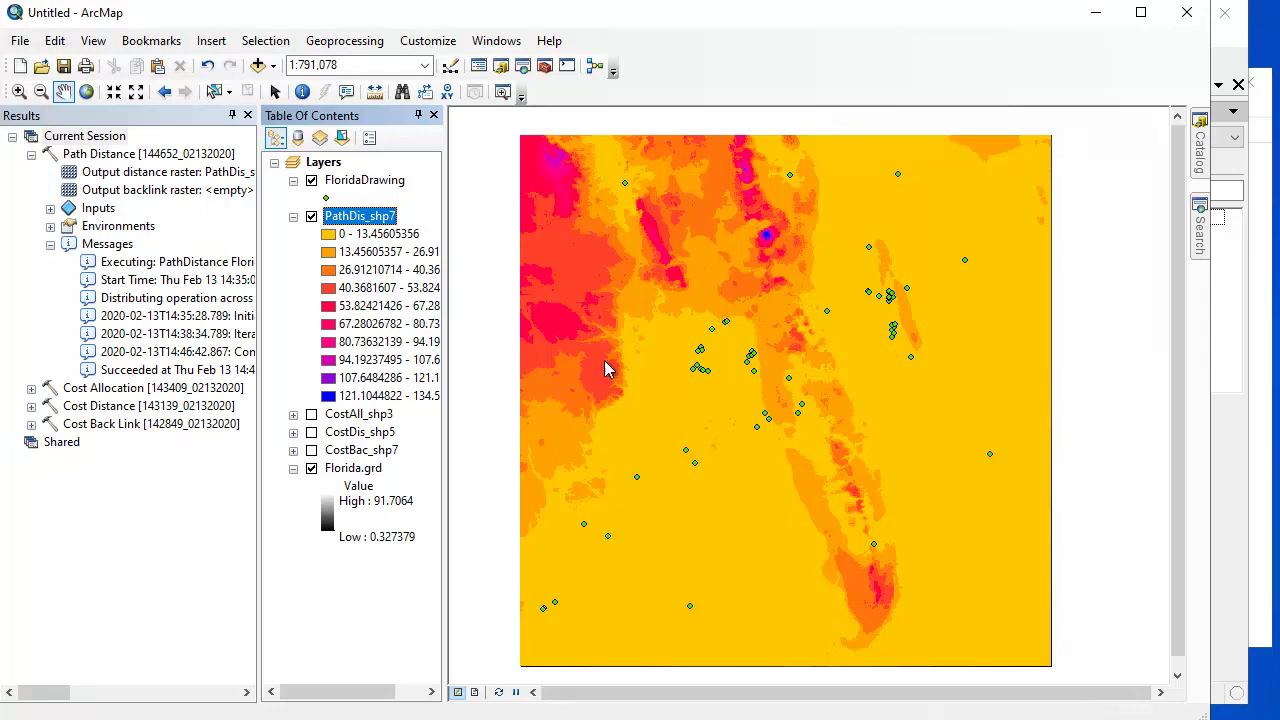
pyautogui.click(176, 460)
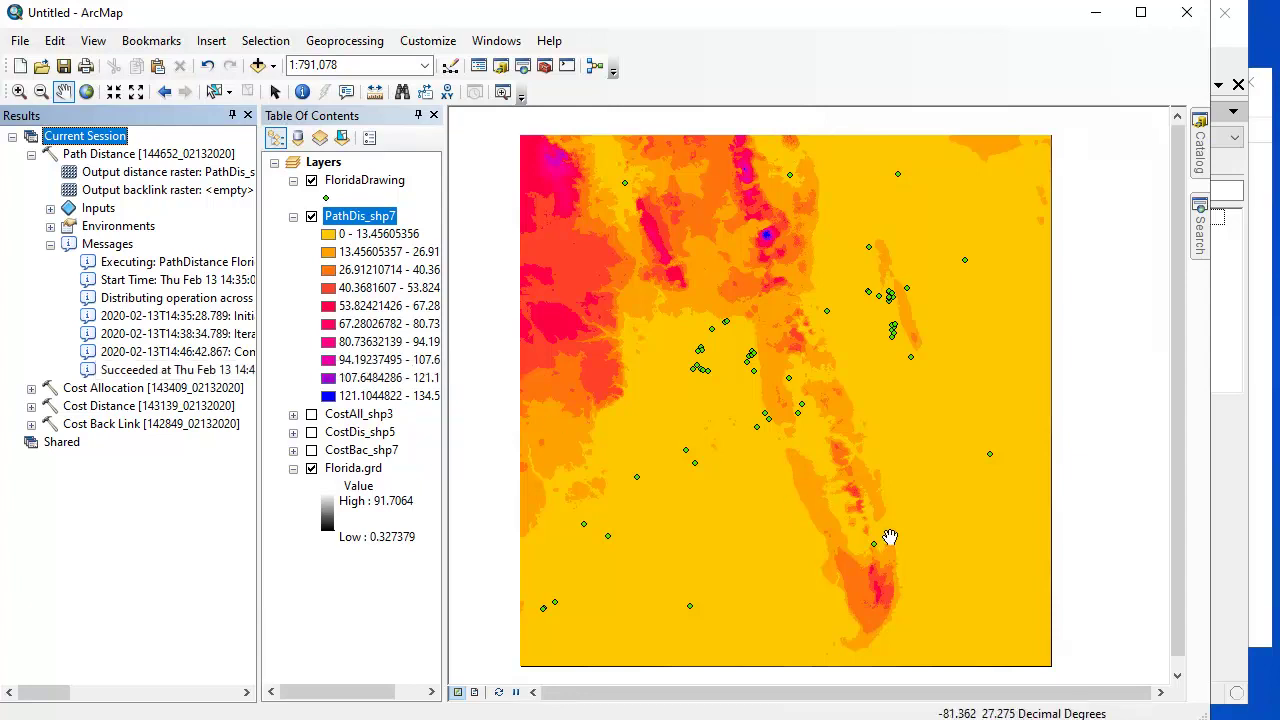
# Switch to Manifold, hide the Closest Path Source Image, and compare the Closest Slope Path Distance Image with ArcMap's path distance raster
pyautogui.hotkey('alt', 'Tab')
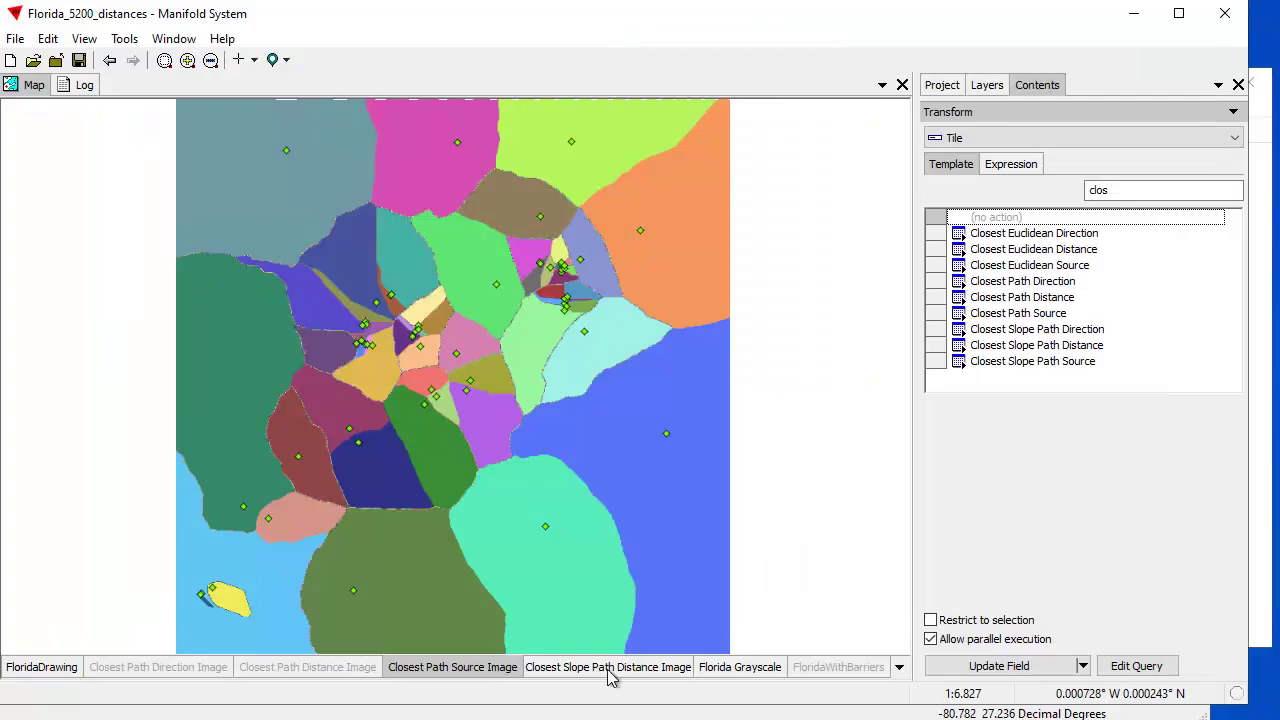
pyautogui.click(492, 667)
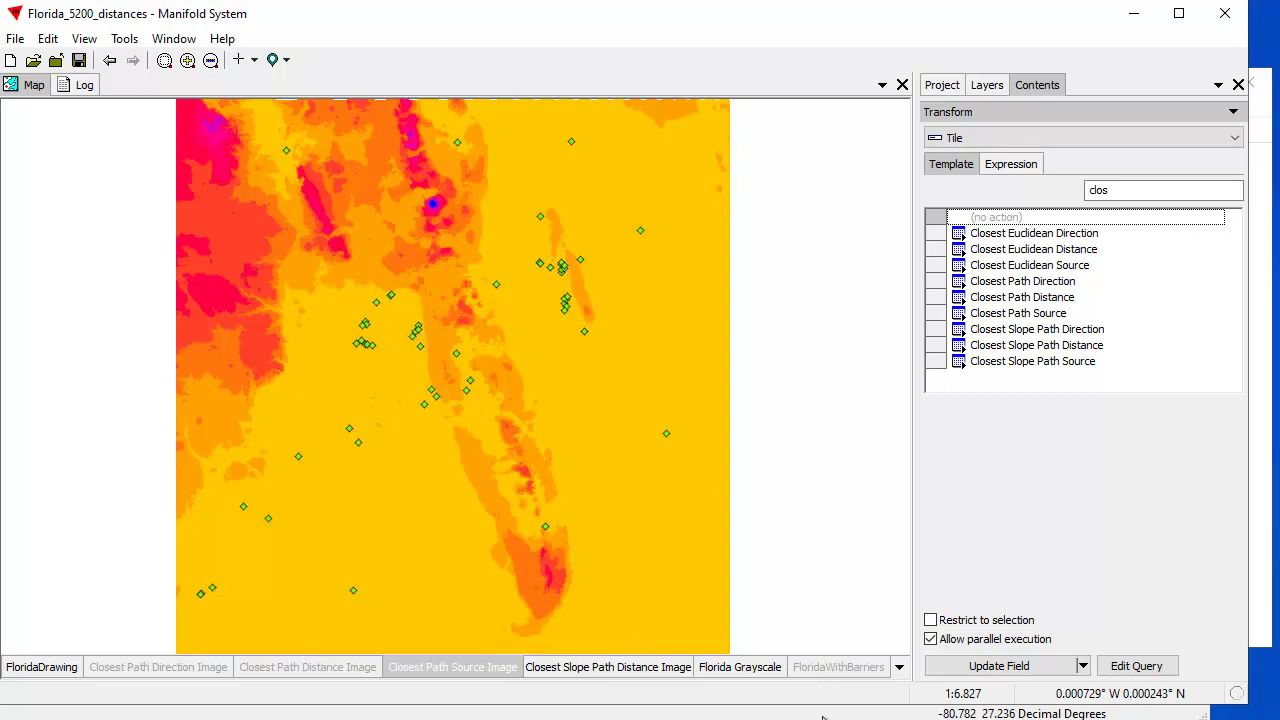
pyautogui.hotkey('alt', 'Tab')
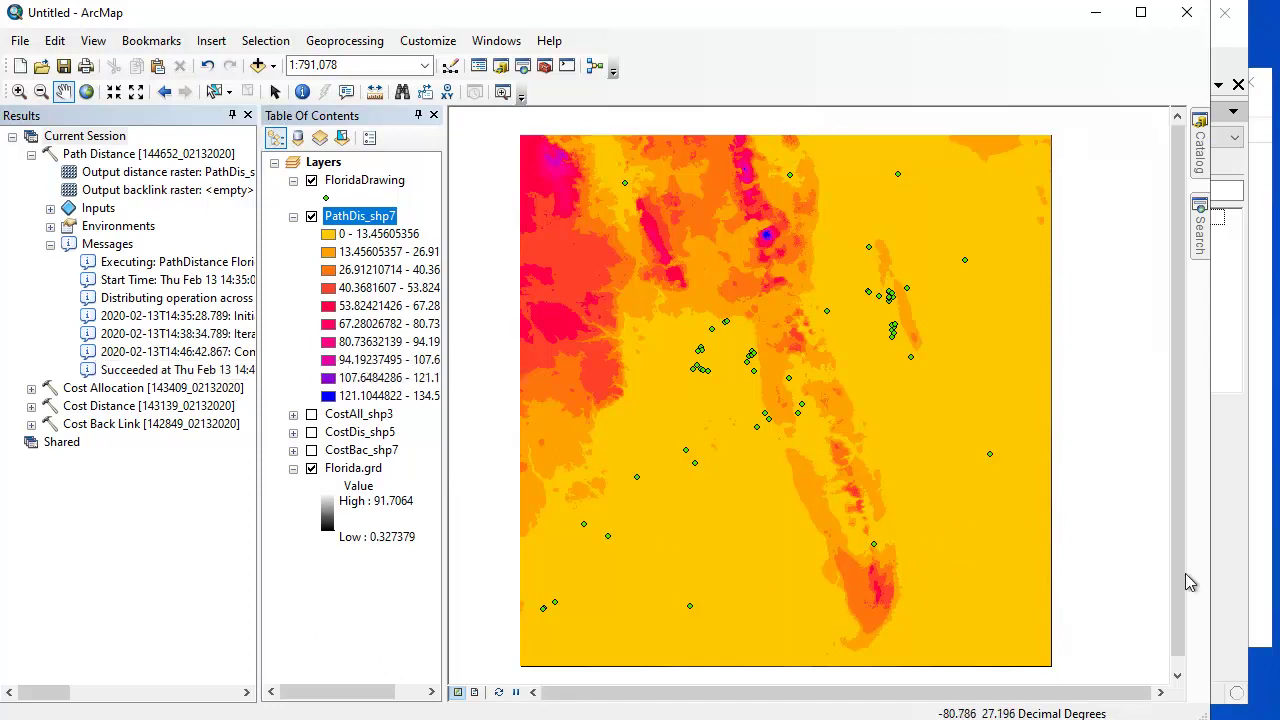
pyautogui.hotkey('alt', 'Tab')
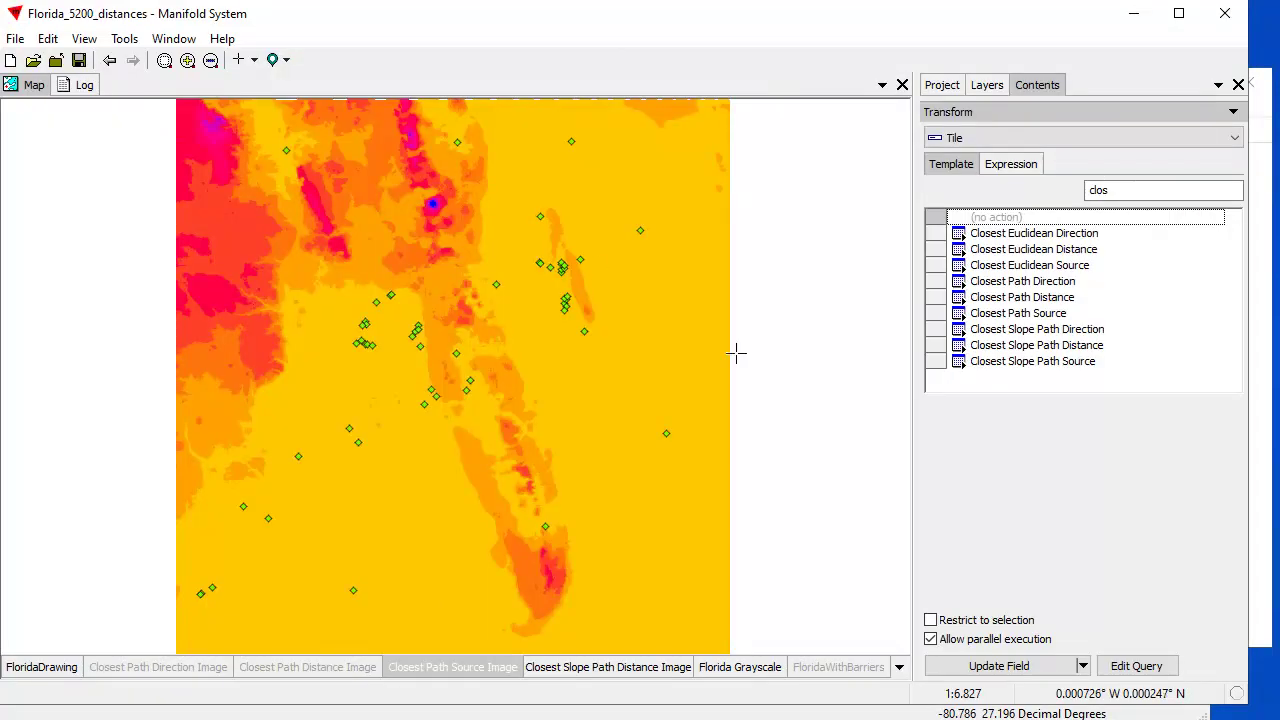
# Check the transform run times in the Manifold log, and return to ArcMap to hide the PathDis_shp7 layer
pyautogui.click(84, 85)
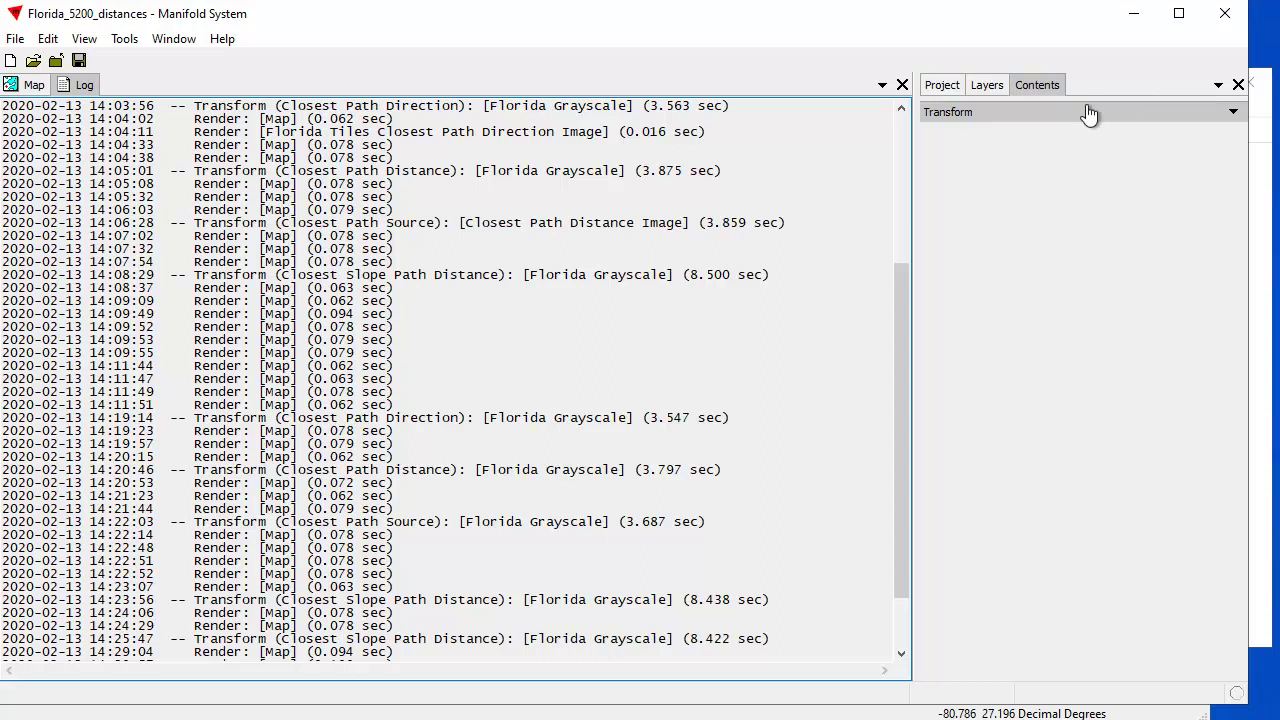
pyautogui.click(689, 718)
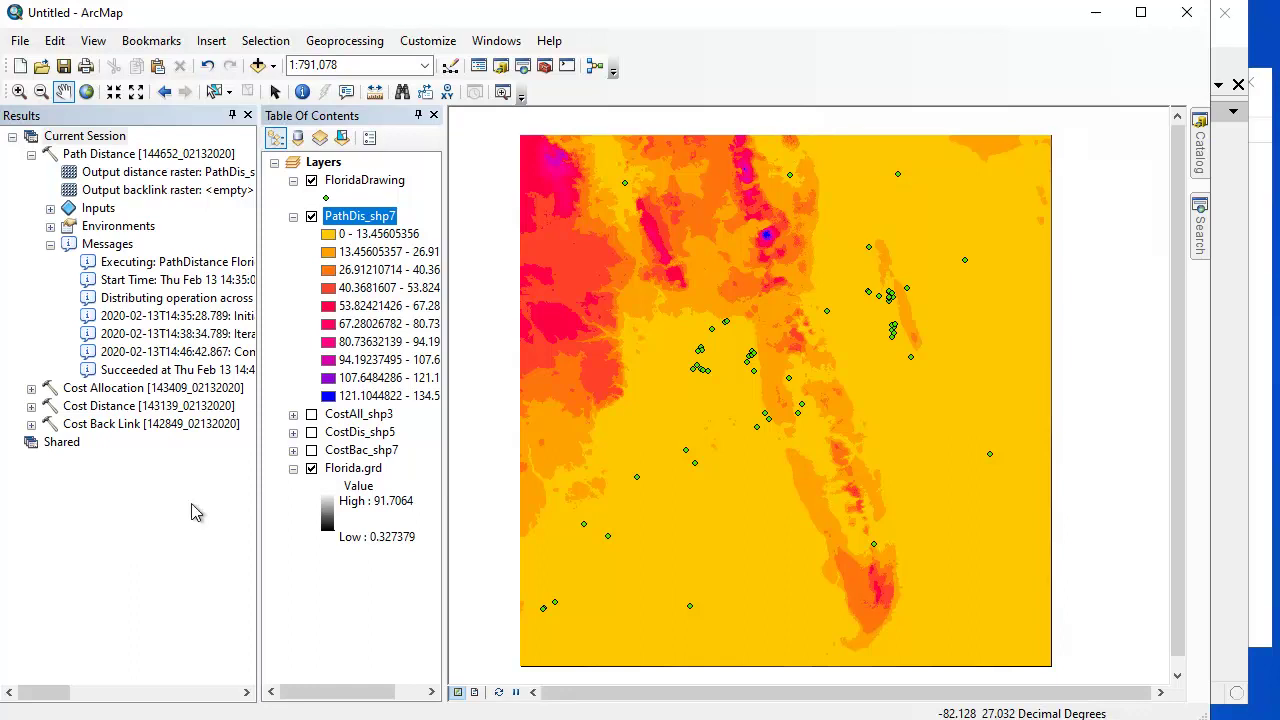
pyautogui.click(311, 216)
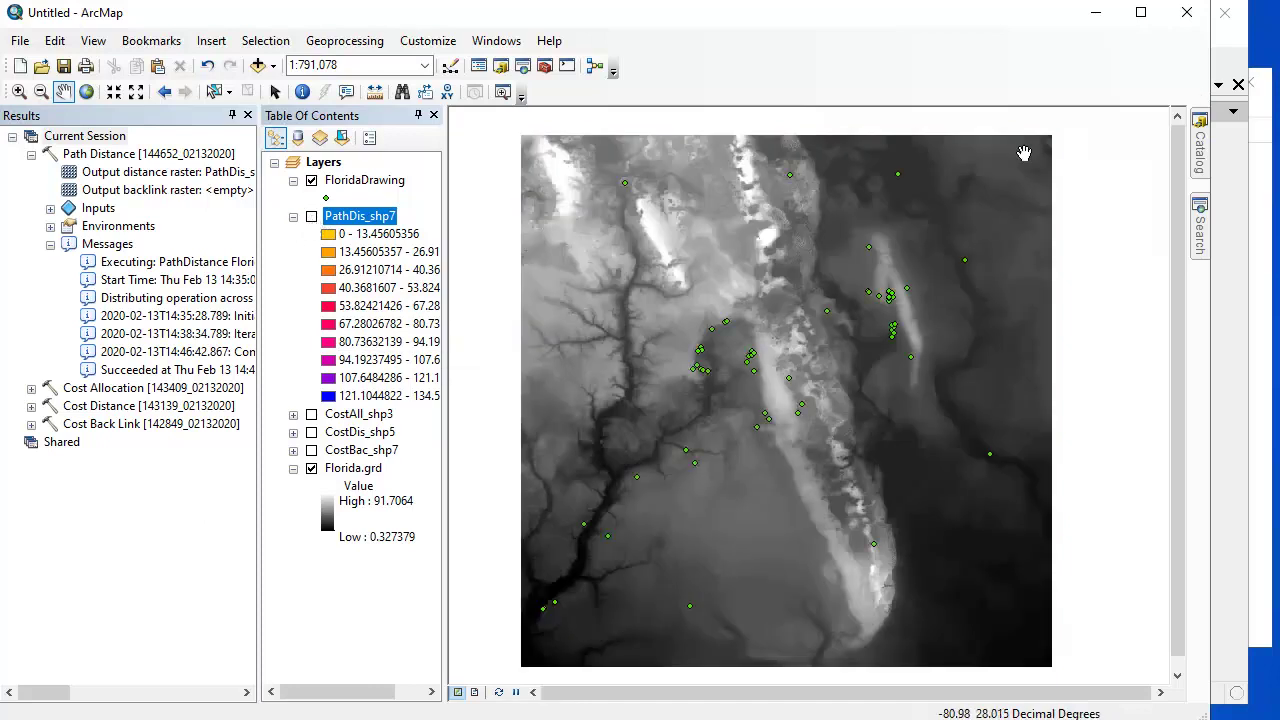